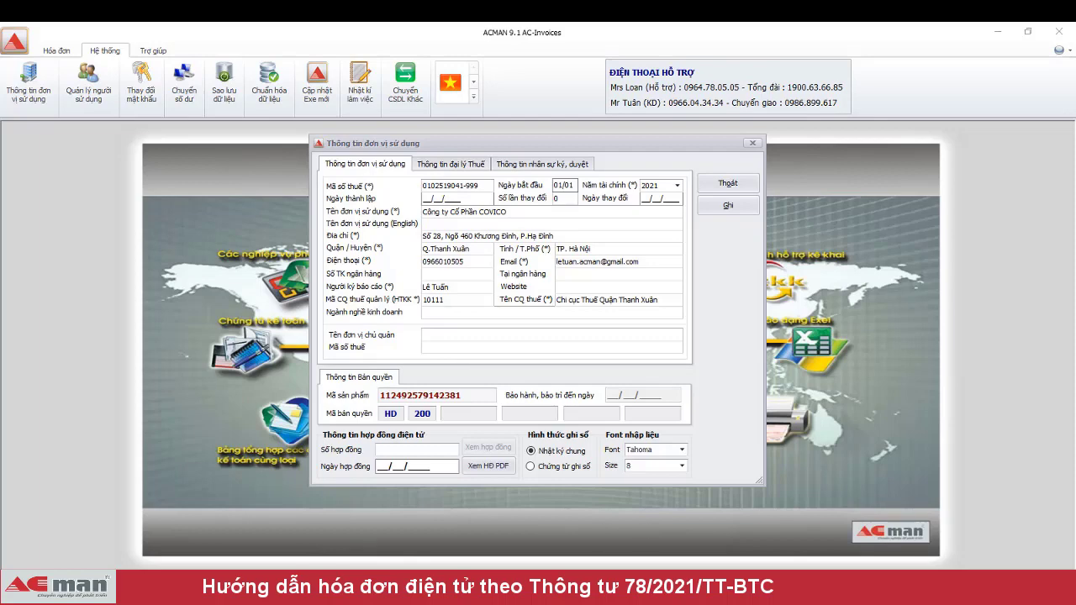
# - Minimize the tax declaration window, save and close the user unit information, and show the Hóa đơn tools
pyautogui.click(244, 533)
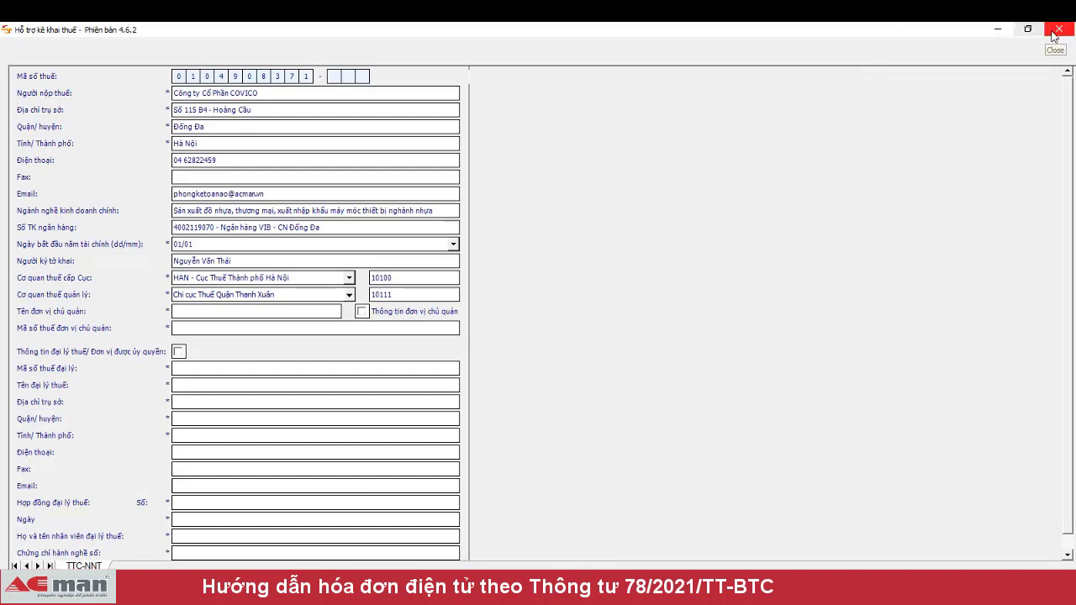
pyautogui.click(998, 30)
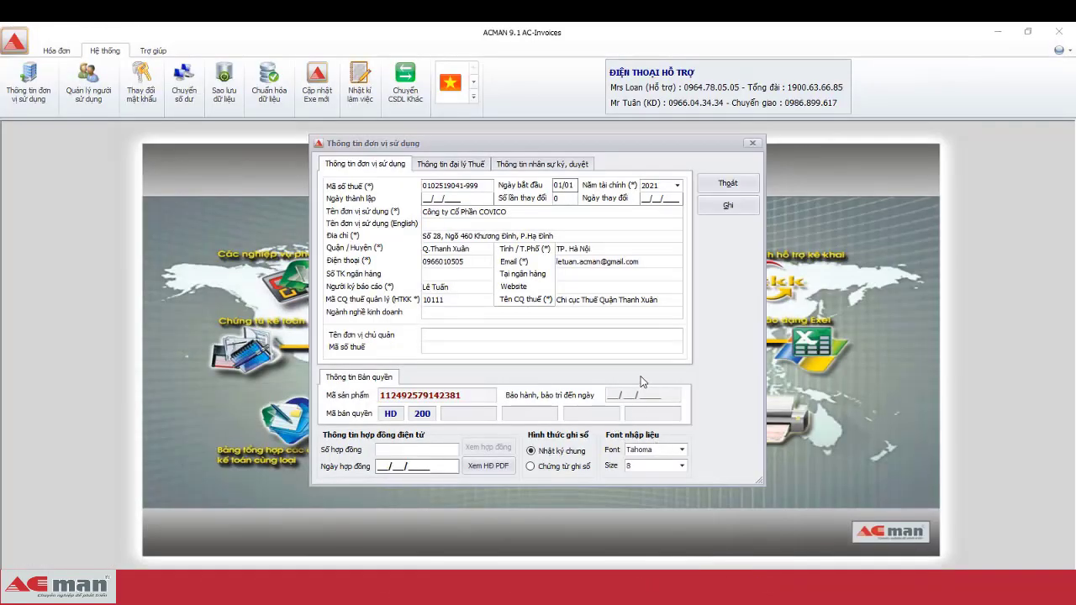
pyautogui.click(729, 206)
pyautogui.click(565, 363)
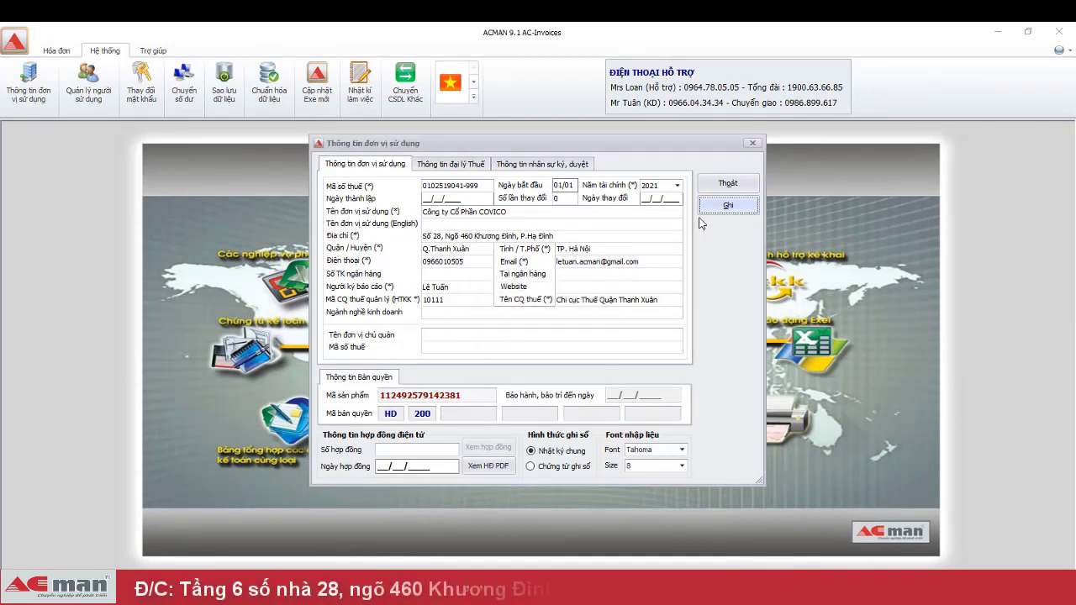
pyautogui.click(727, 184)
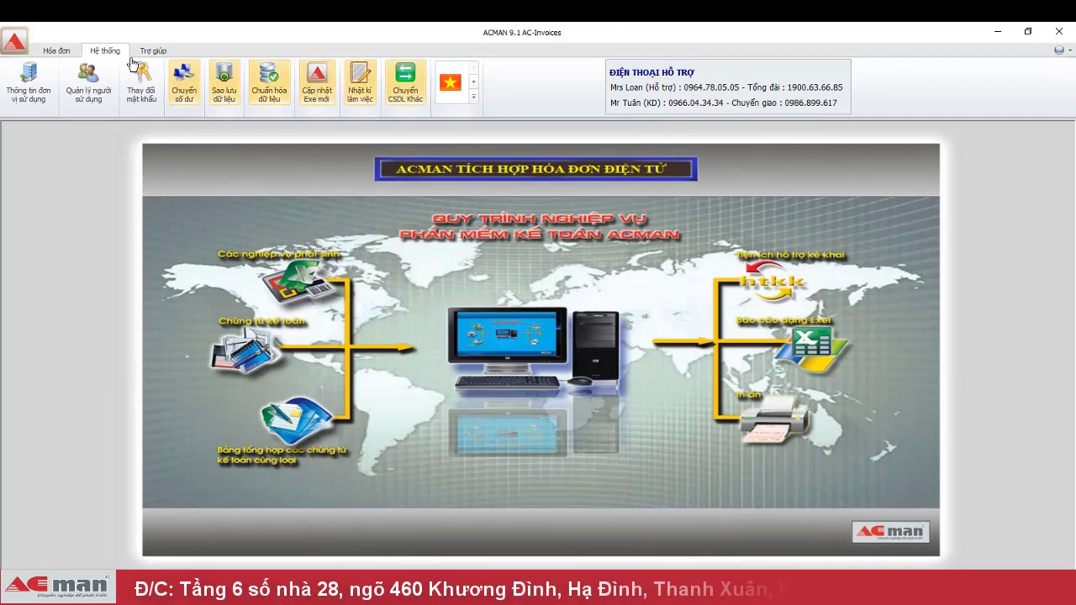
pyautogui.click(56, 50)
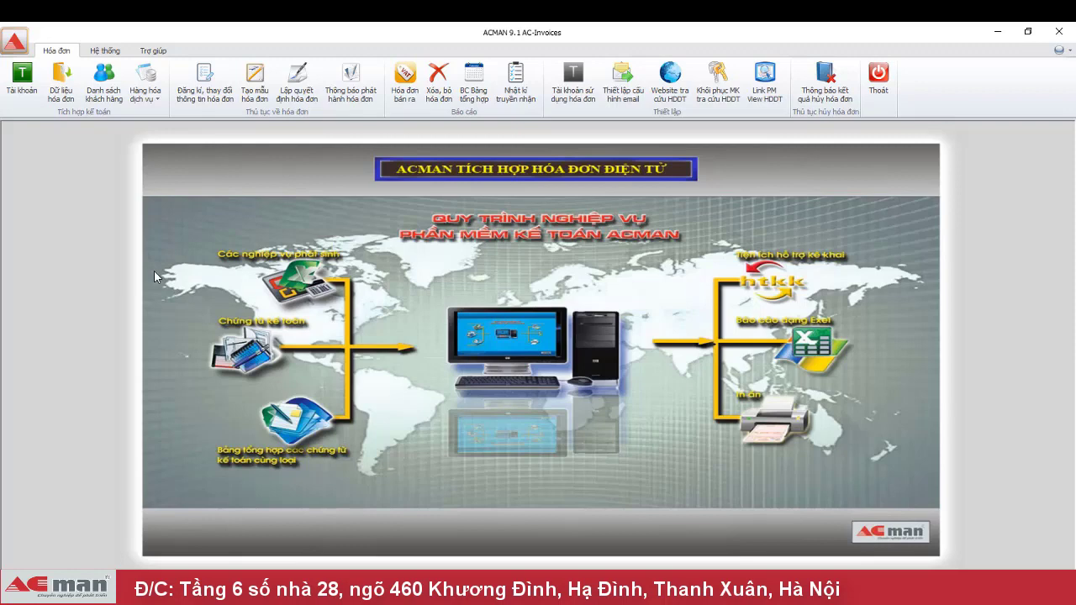
# - Start an e-invoice registration for coded invoices covering Hóa đơn GTGT and Hóa đơn bán hàng
pyautogui.click(209, 89)
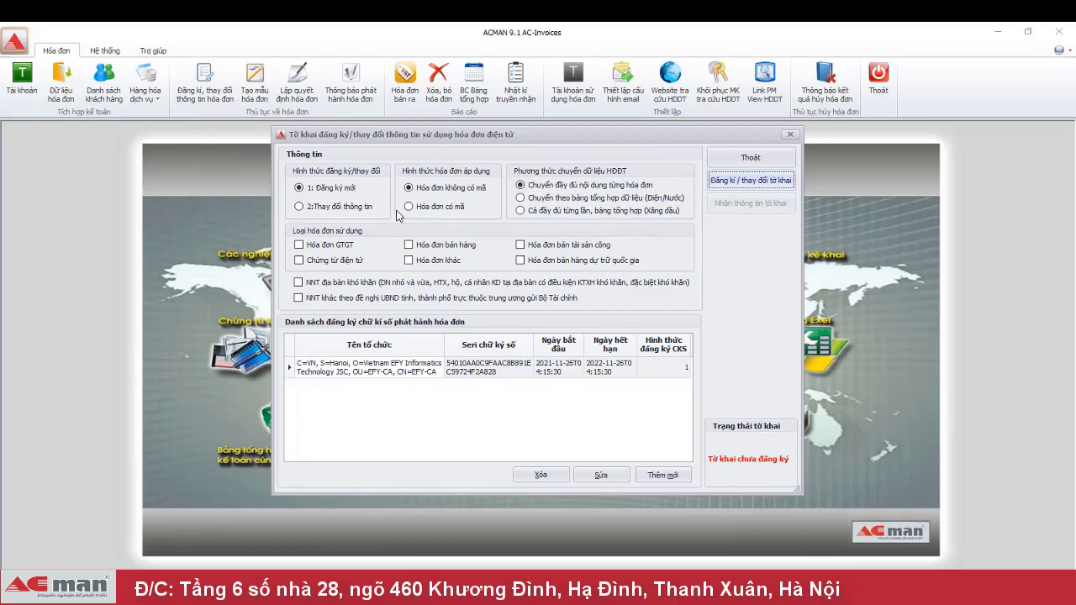
pyautogui.click(409, 207)
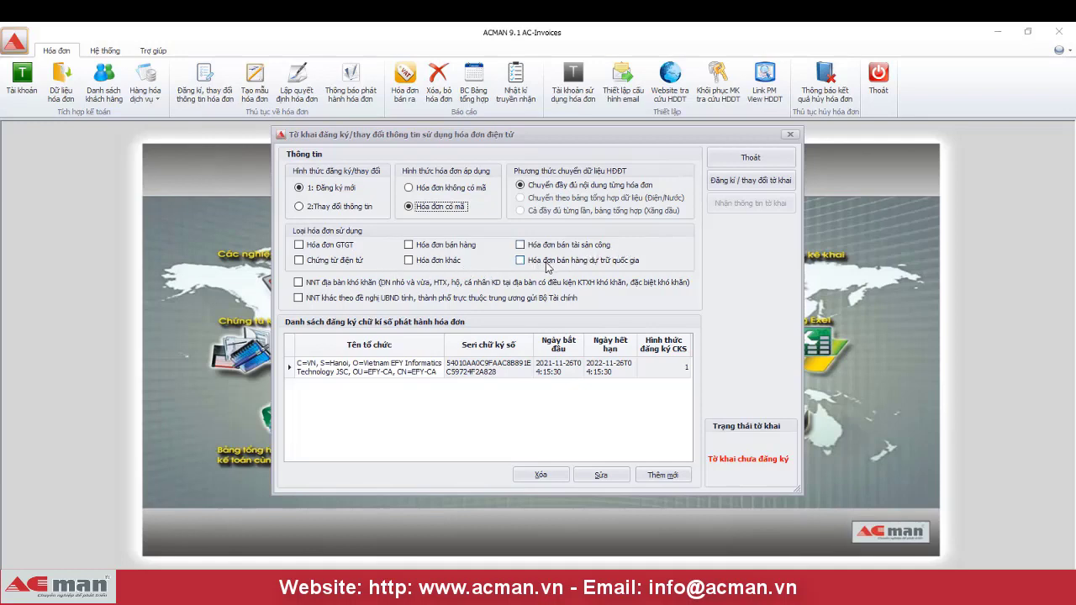
pyautogui.click(323, 247)
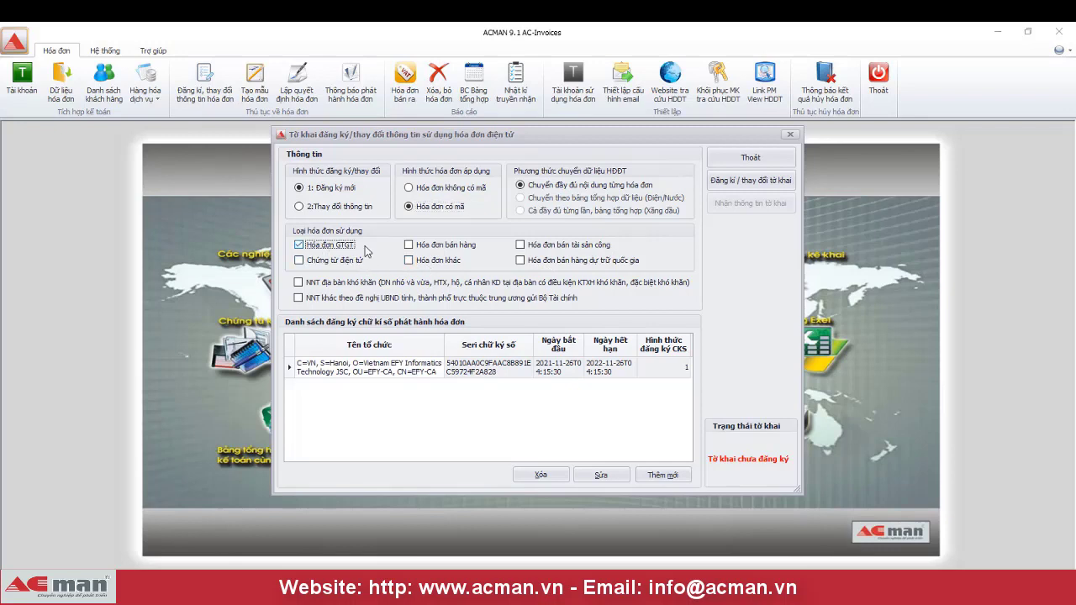
pyautogui.click(433, 250)
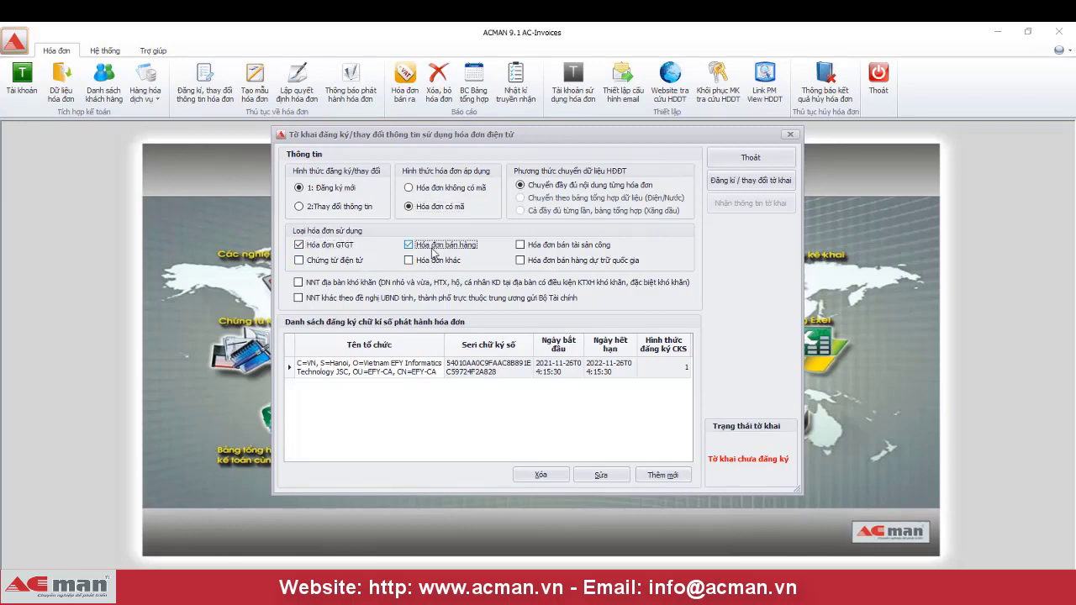
pyautogui.click(450, 399)
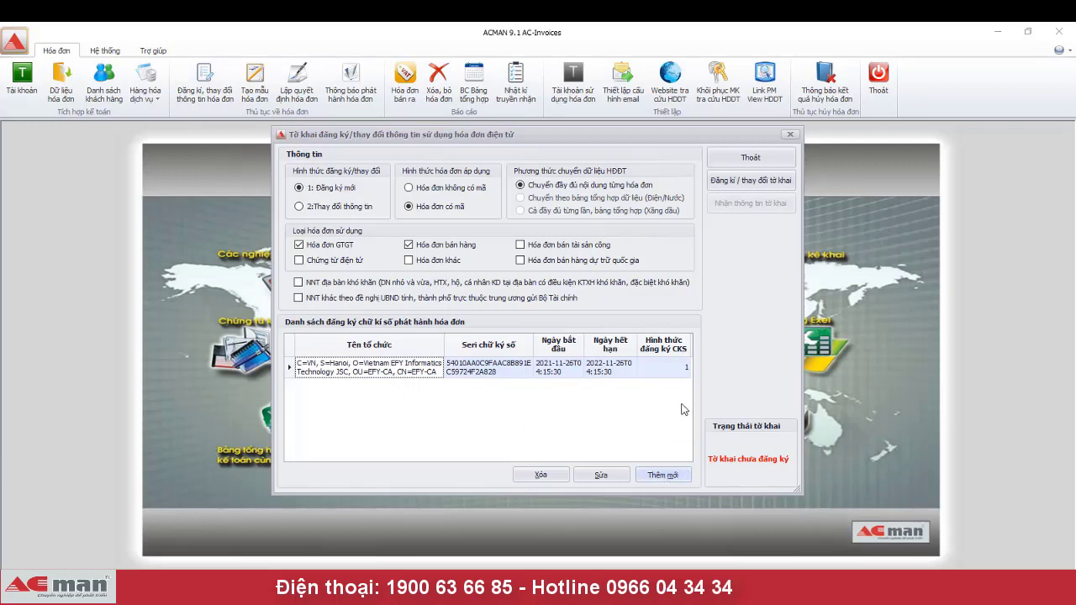
# - Add a new digital signature certificate chosen from the expanded certificate list
pyautogui.click(685, 371)
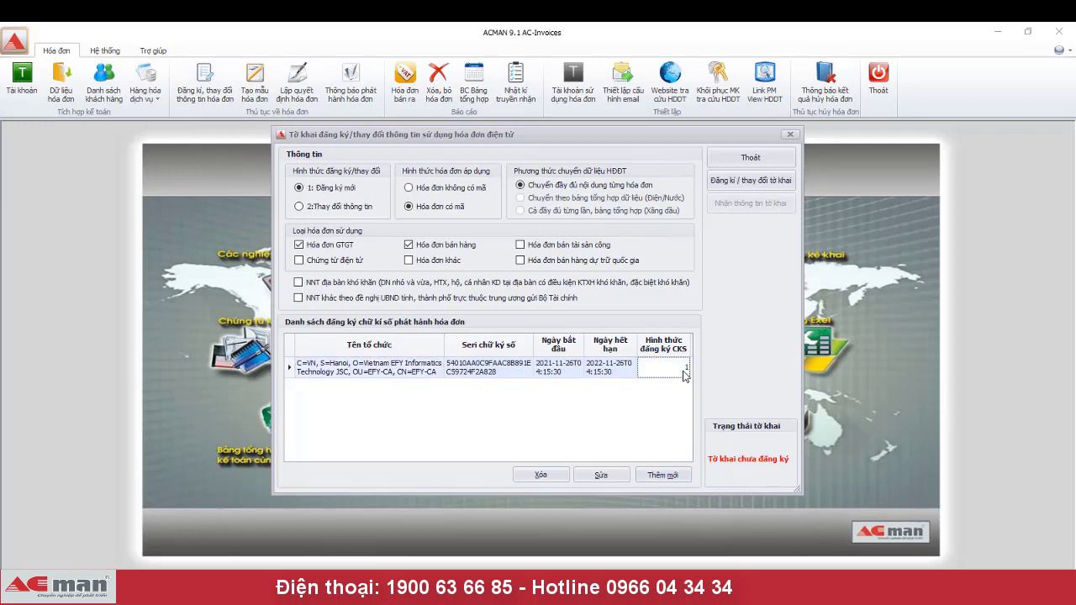
pyautogui.click(612, 479)
pyautogui.click(663, 476)
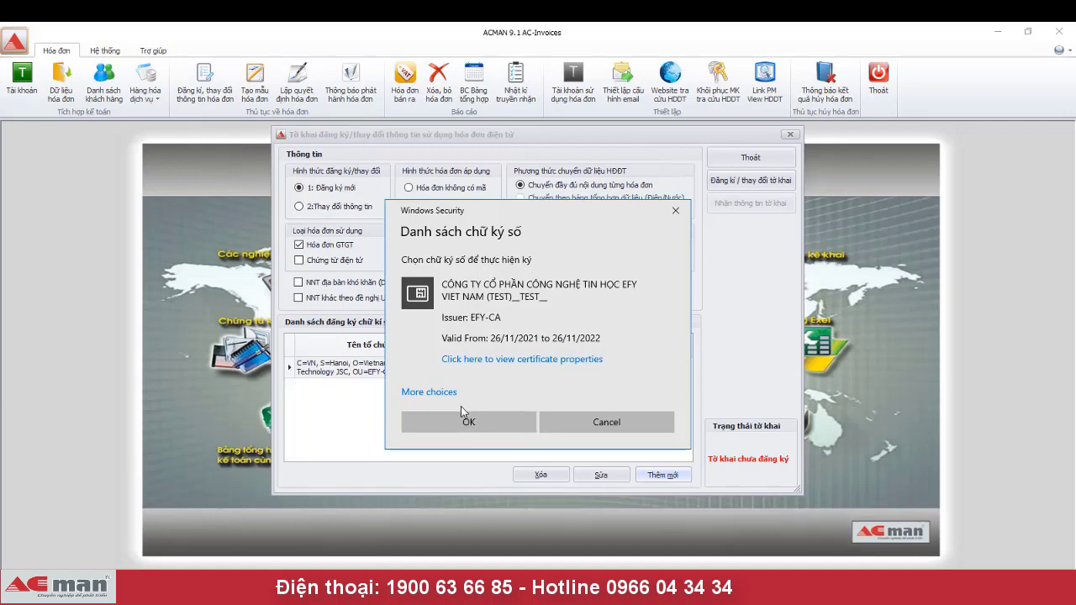
pyautogui.click(437, 392)
pyautogui.scroll(-1, 576, 467)
pyautogui.scroll(-1, 577, 468)
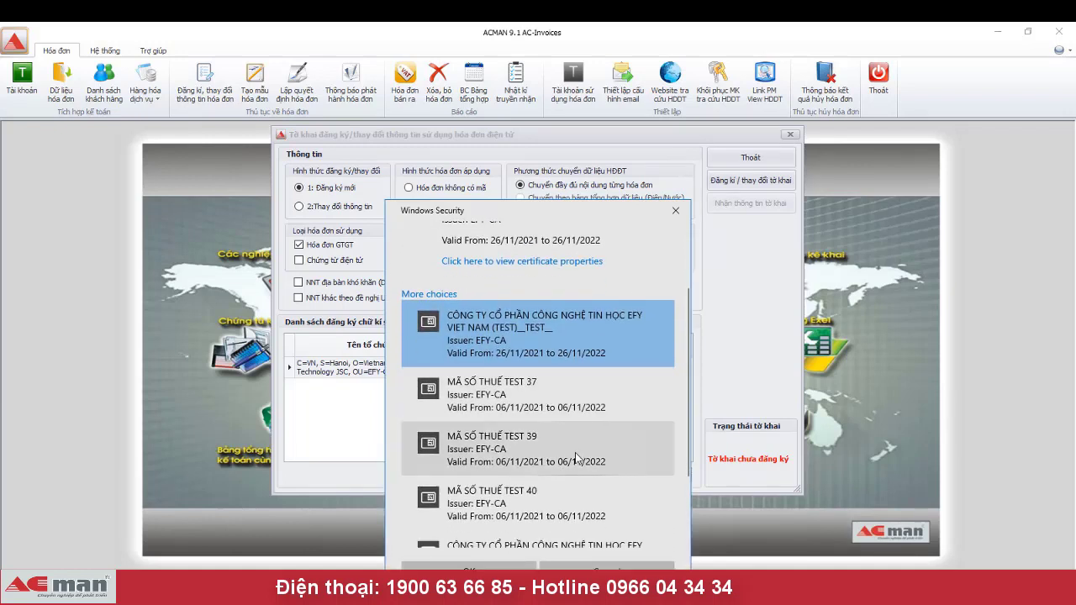
pyautogui.scroll(3, 563, 445)
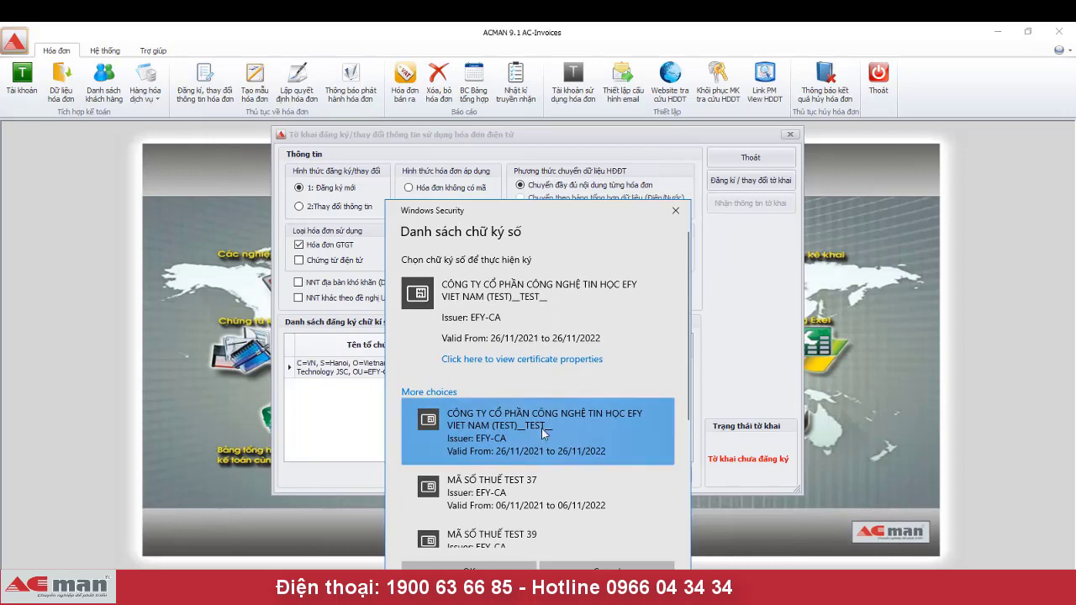
pyautogui.click(495, 567)
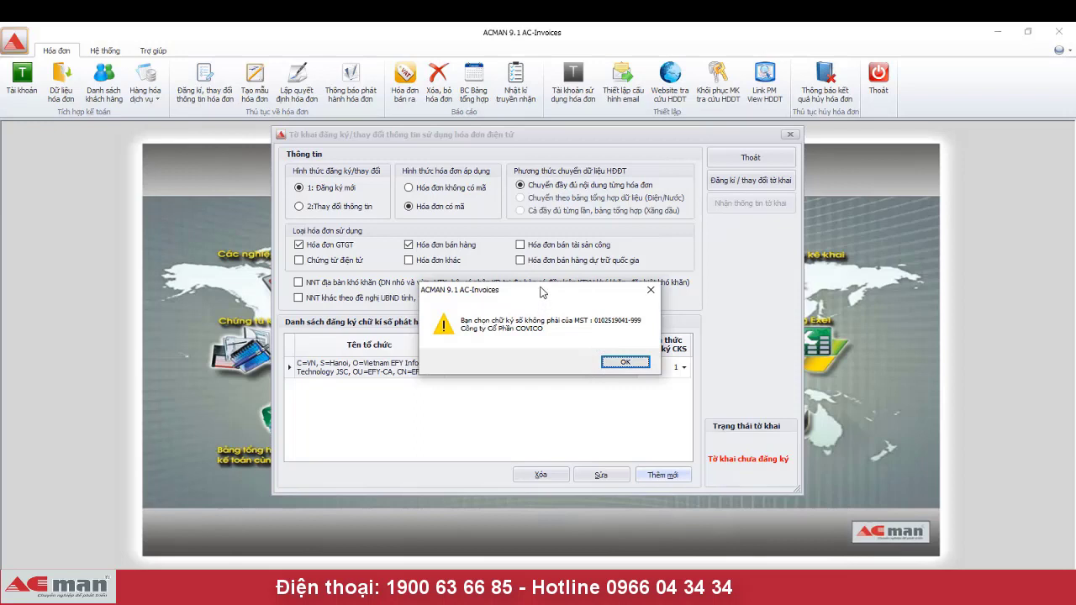
# - Dismiss the tax code mismatch warning and select the EFY VIET NAM (TEST) certificate instead
pyautogui.moveTo(540, 296); pyautogui.dragTo(512, 369)
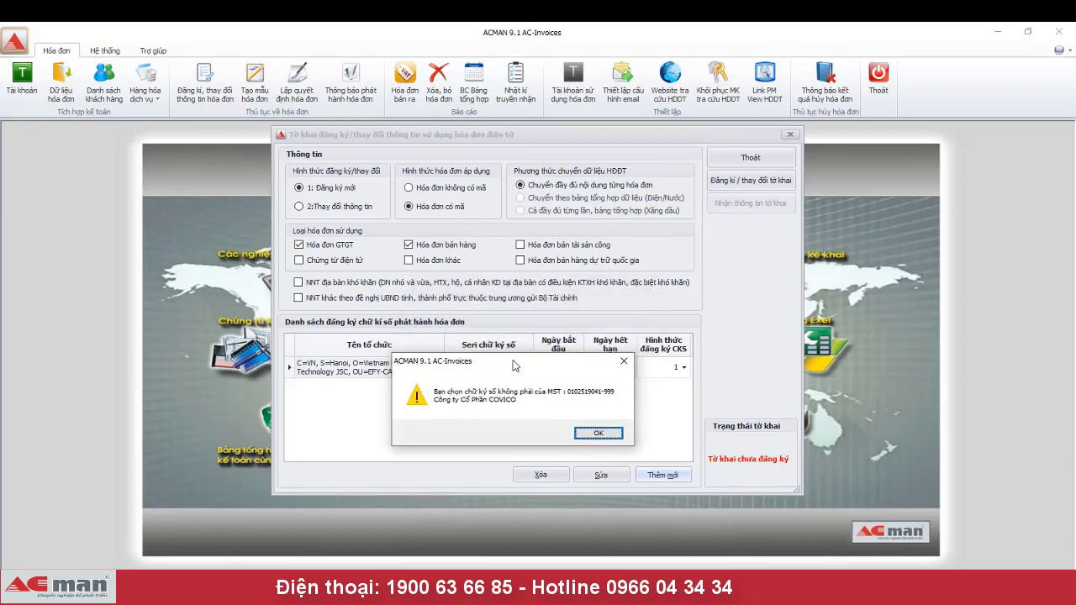
pyautogui.click(595, 436)
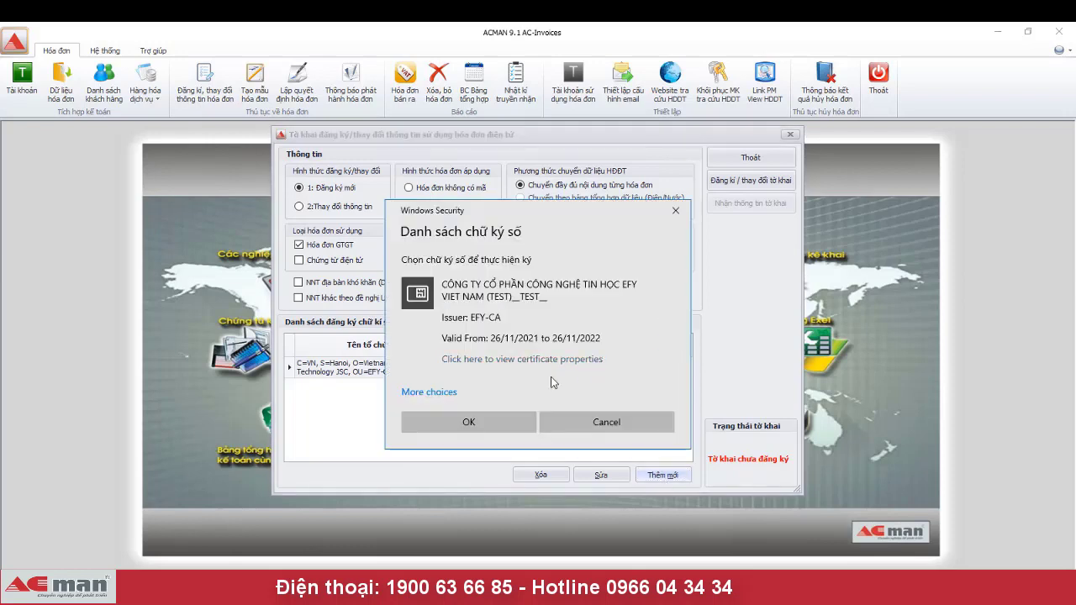
pyautogui.click(424, 392)
pyautogui.scroll(-1, 629, 452)
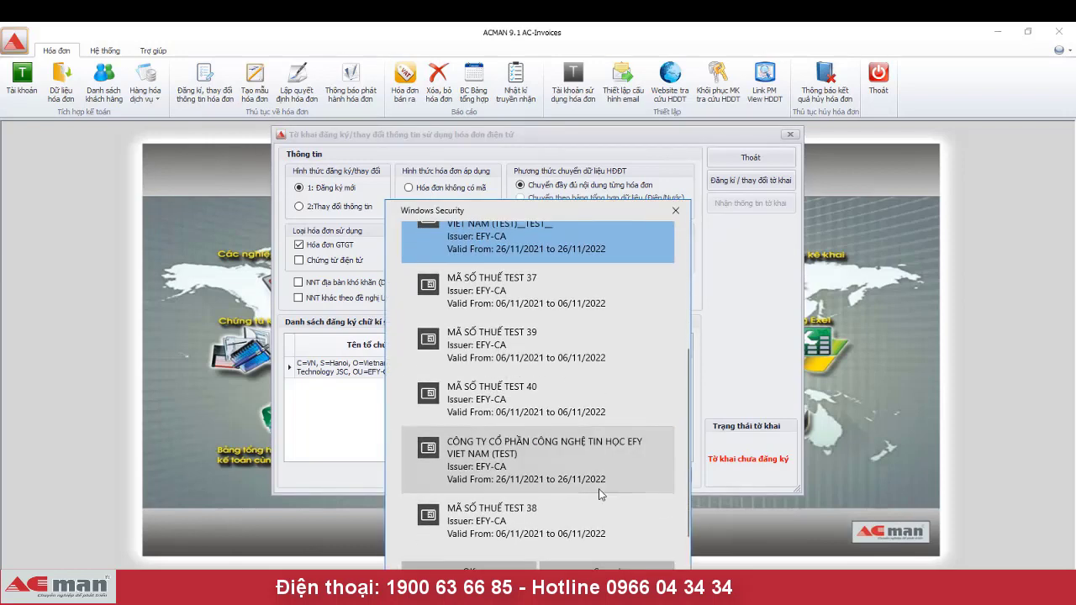
pyautogui.click(558, 467)
pyautogui.click(498, 566)
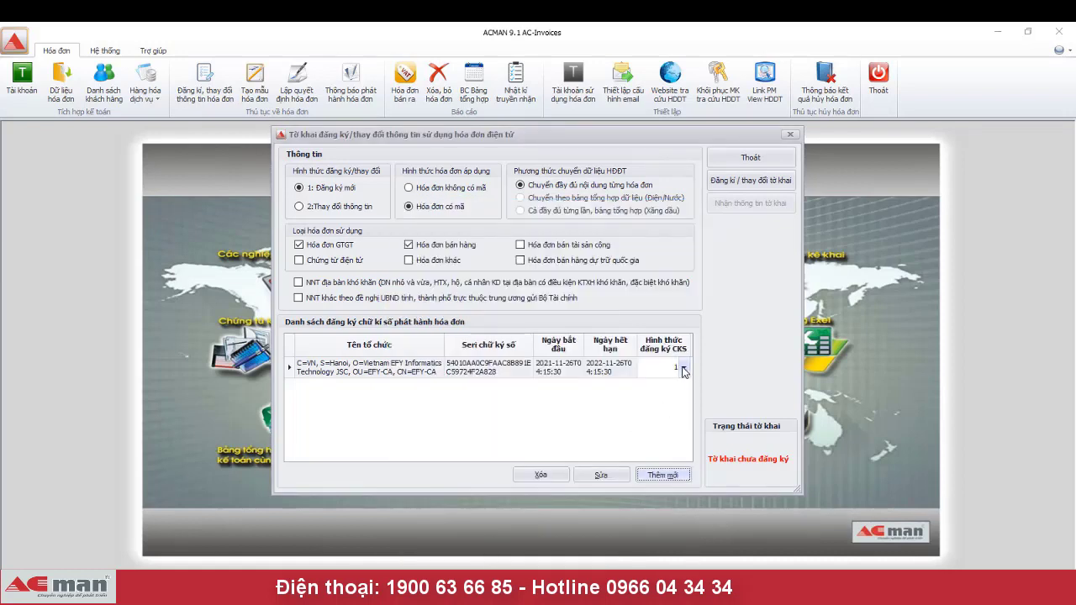
pyautogui.click(683, 369)
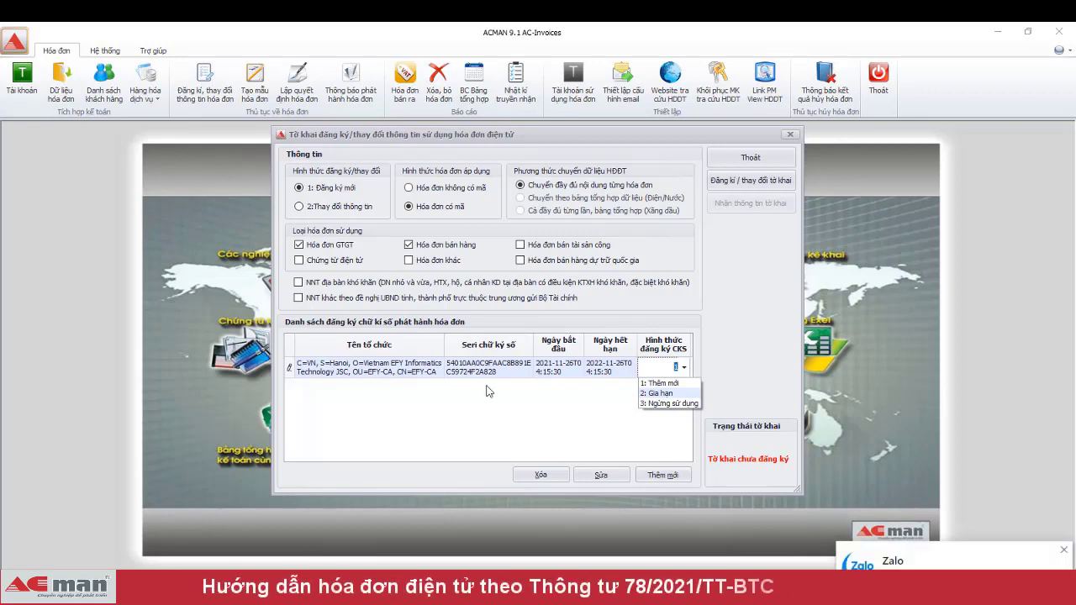
pyautogui.click(353, 206)
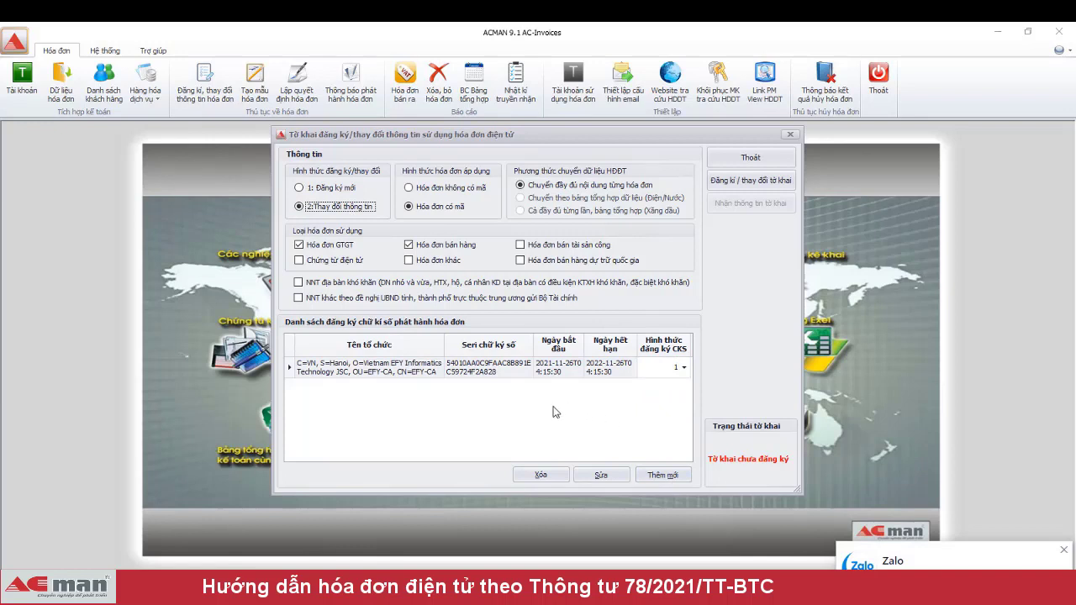
pyautogui.click(684, 368)
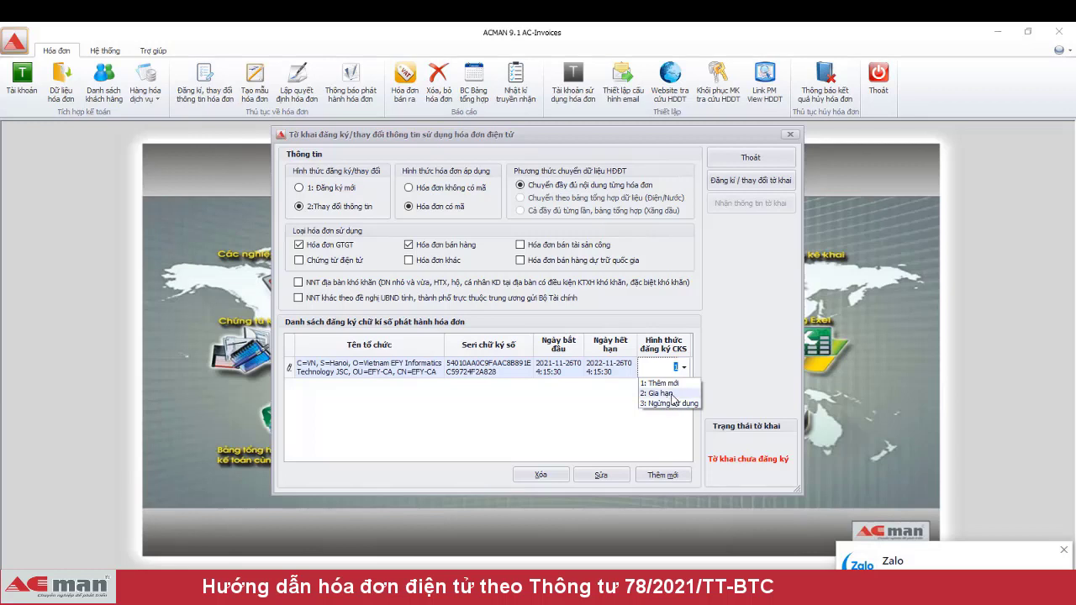
pyautogui.click(636, 423)
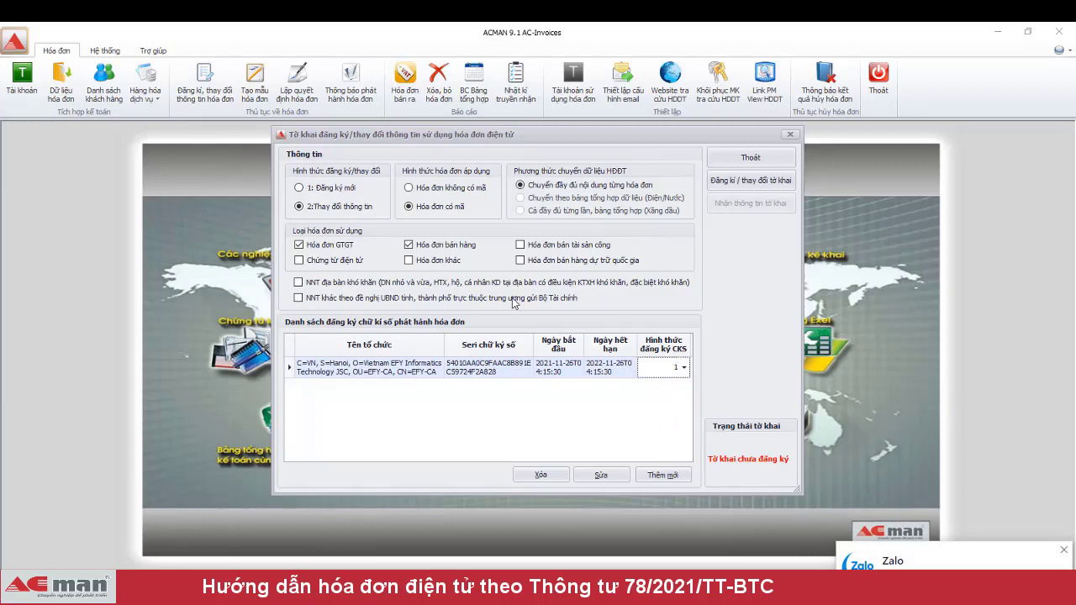
pyautogui.click(317, 189)
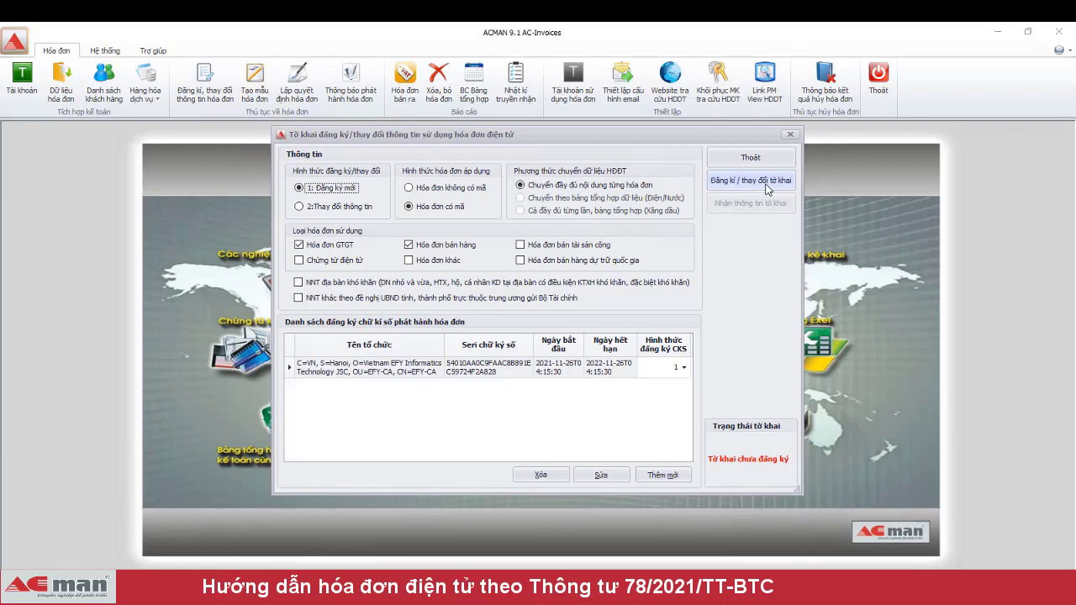
# - Submit the registration declaration, retrieve the 103 tax-authority acceptance, and close the form
pyautogui.click(766, 187)
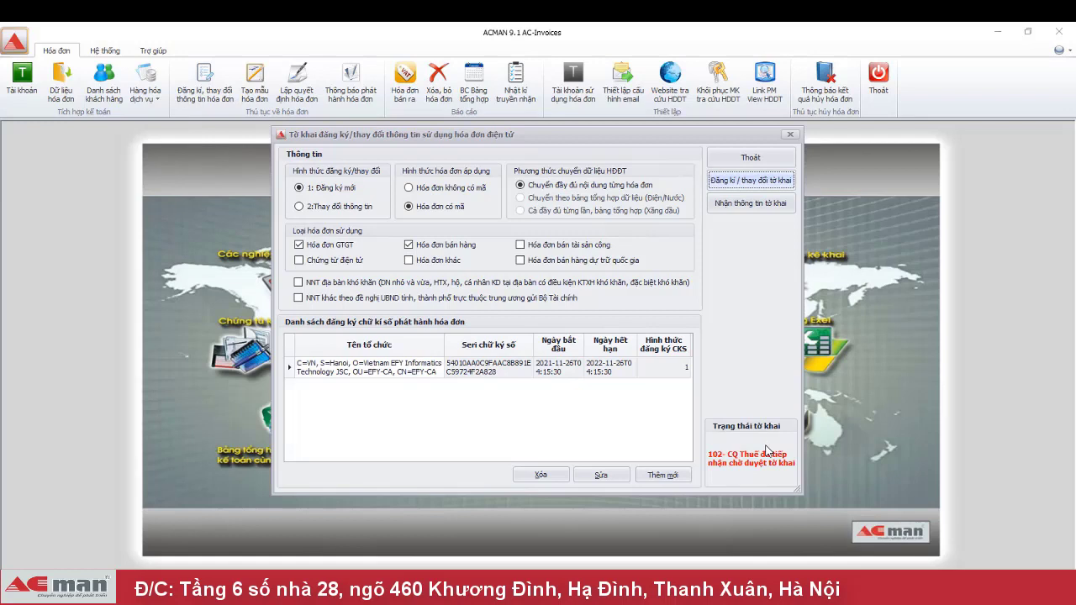
pyautogui.click(748, 205)
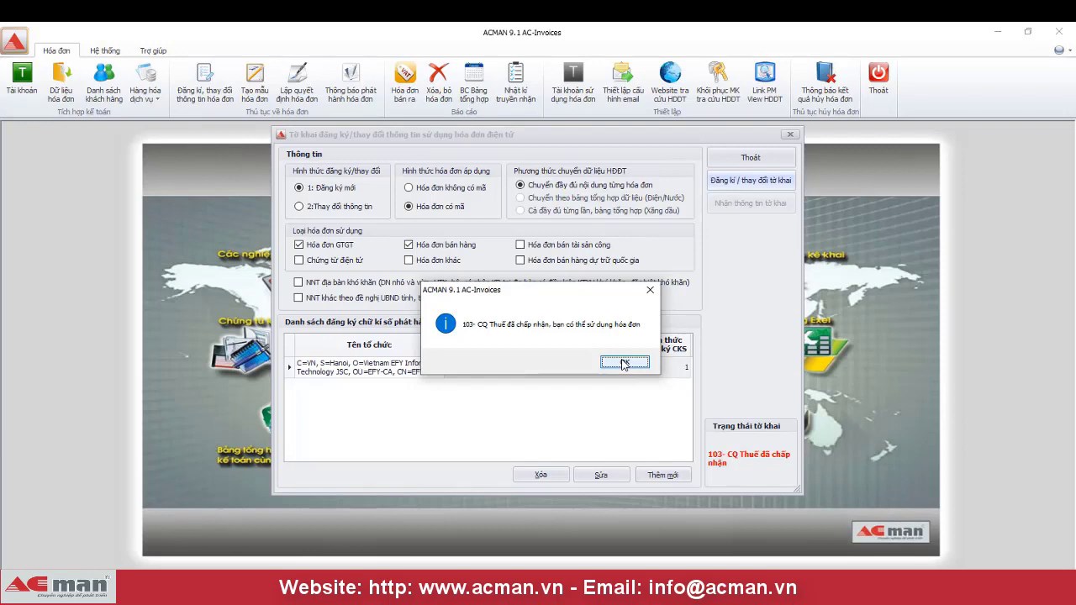
pyautogui.click(623, 363)
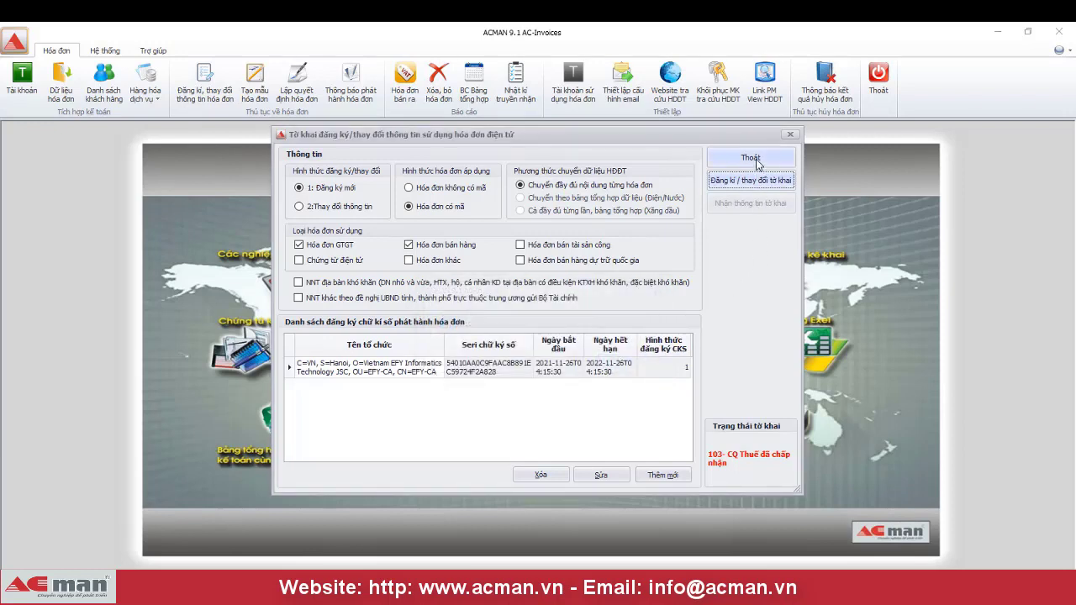
pyautogui.click(756, 164)
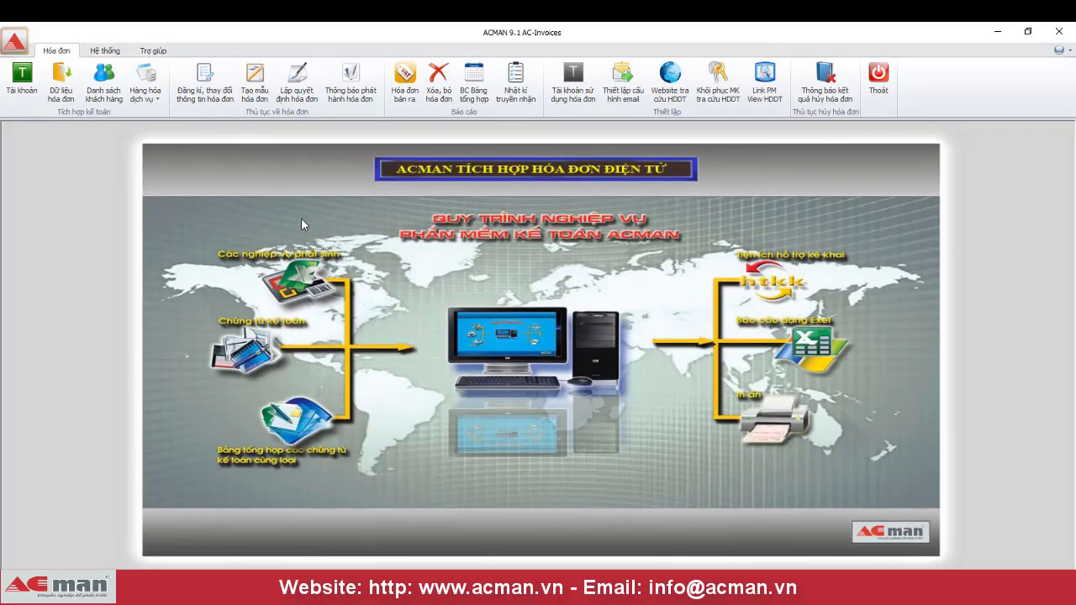
# - Add a new Circular 78 template row for 1 - HÓA ĐƠN GIÁ TRỊ GIA TĂNG
pyautogui.click(251, 88)
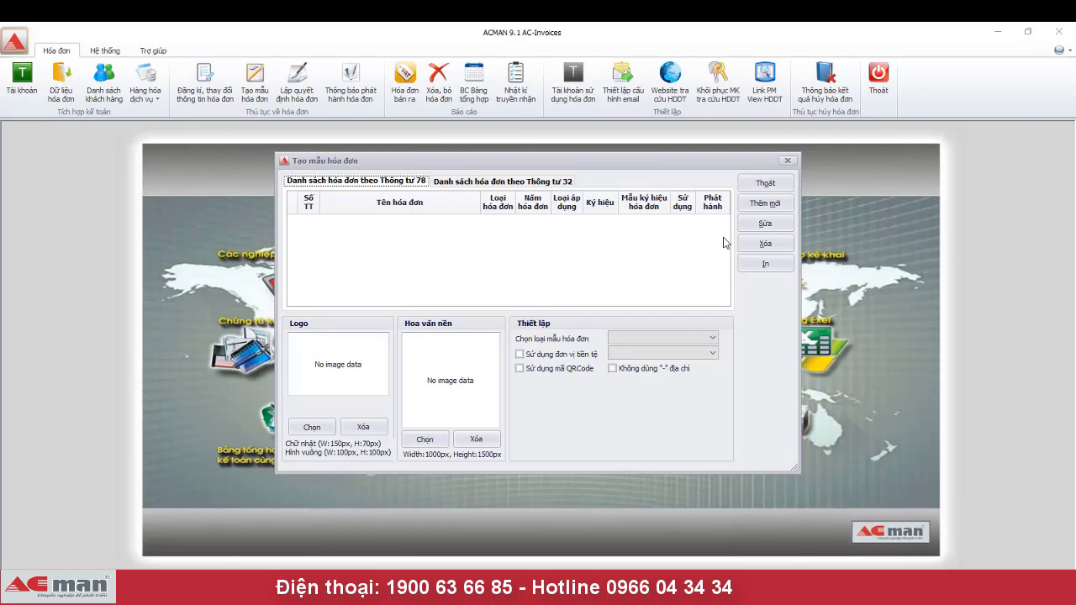
pyautogui.click(778, 210)
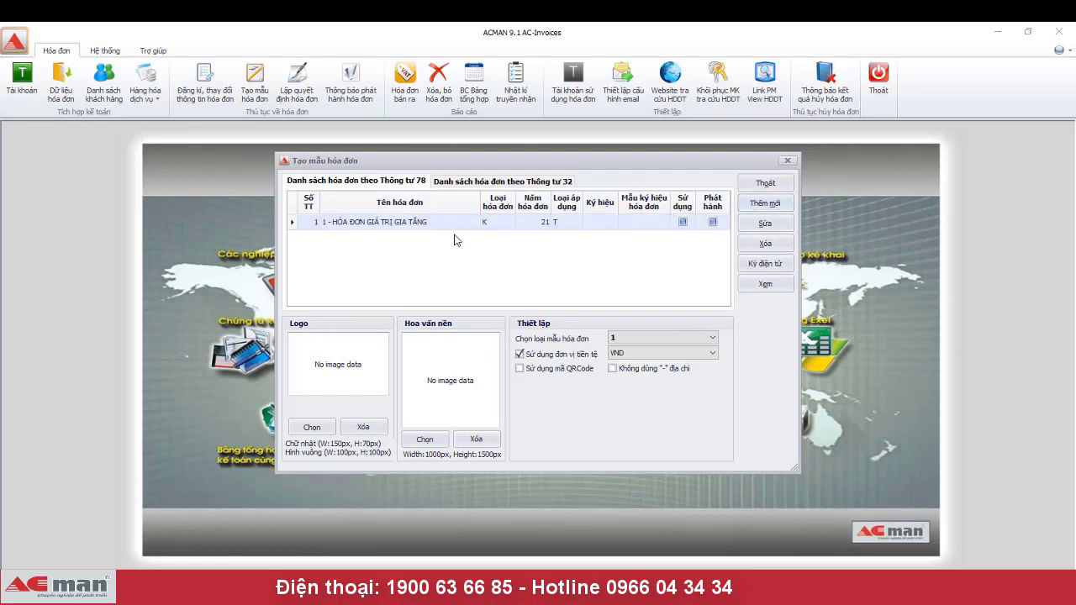
# - Set the template row to invoice name 1, type C, year 21, application type T, symbol AG
pyautogui.click(459, 224)
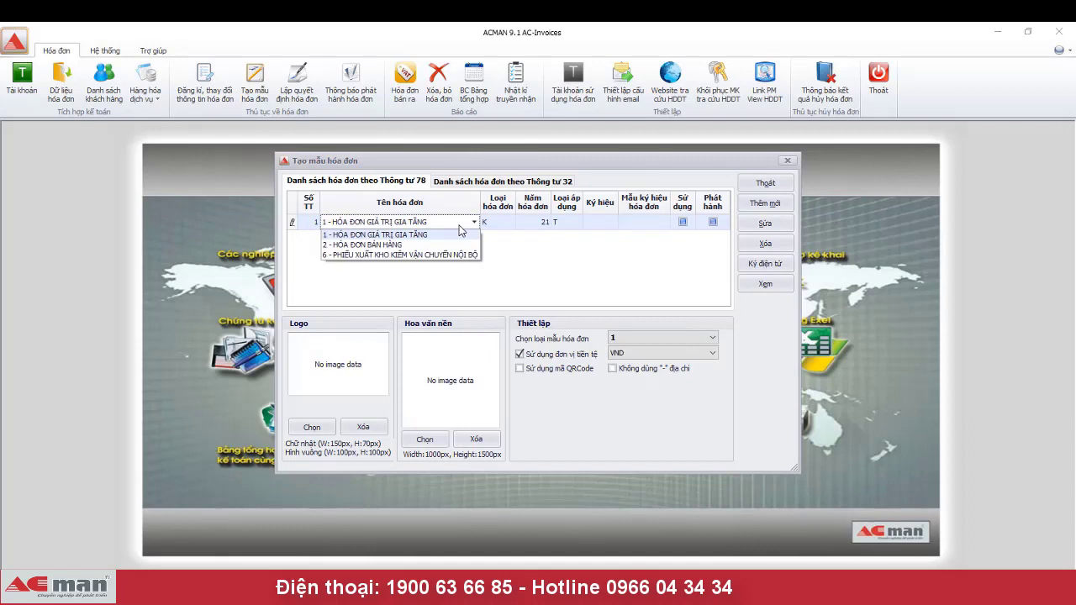
pyautogui.click(460, 234)
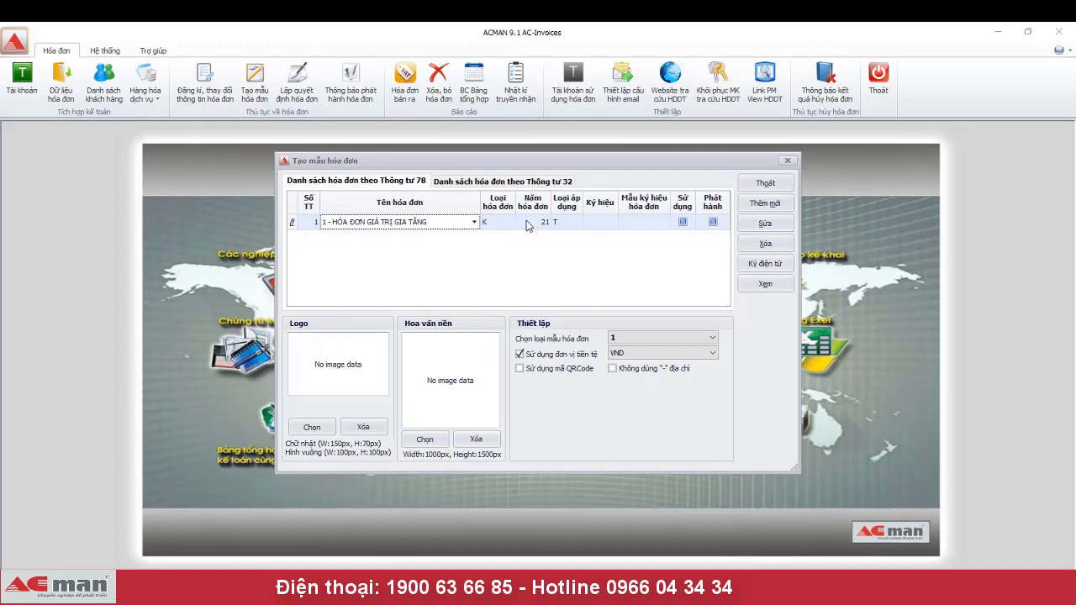
pyautogui.click(505, 224)
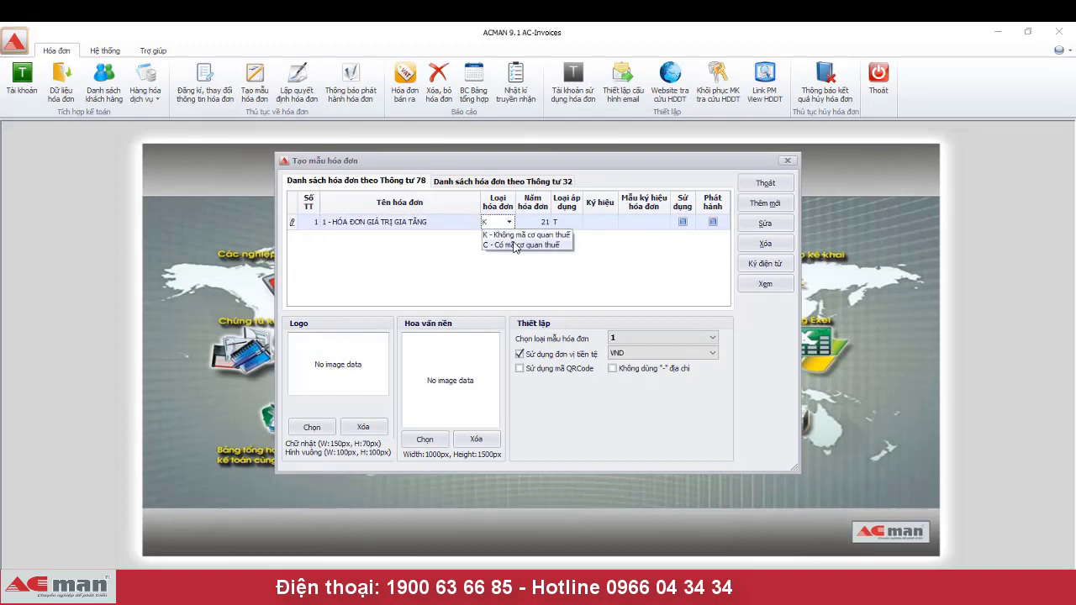
pyautogui.click(516, 245)
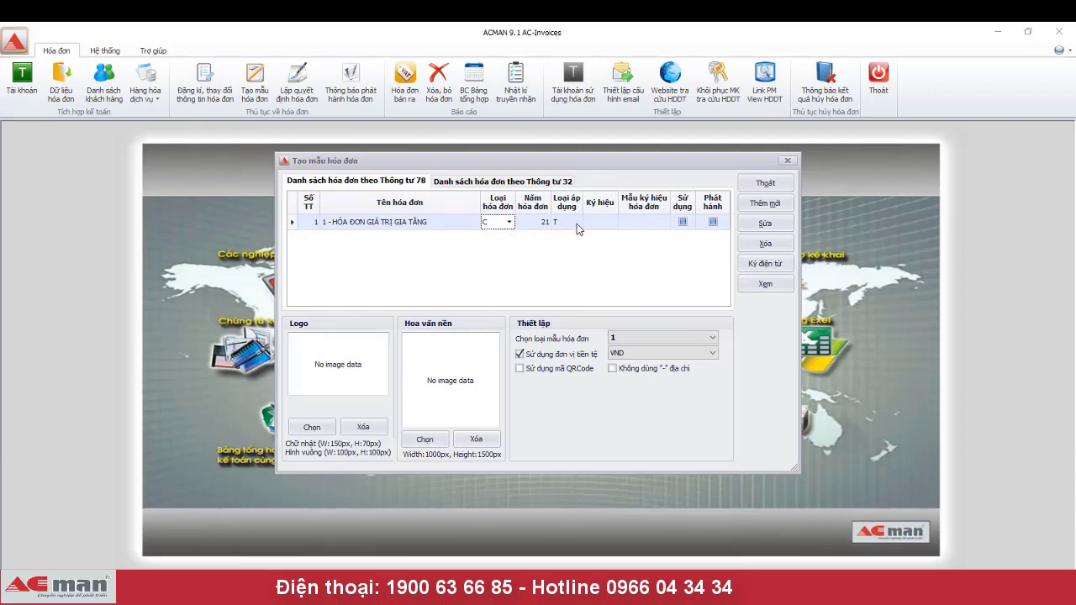
pyautogui.click(530, 224)
pyautogui.click(530, 223)
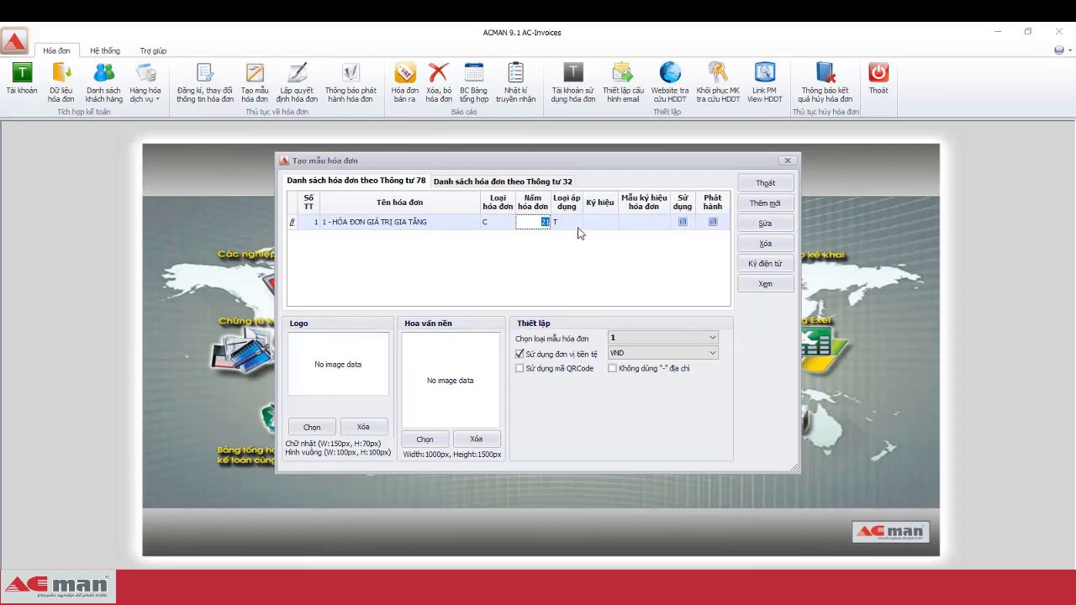
pyautogui.click(568, 223)
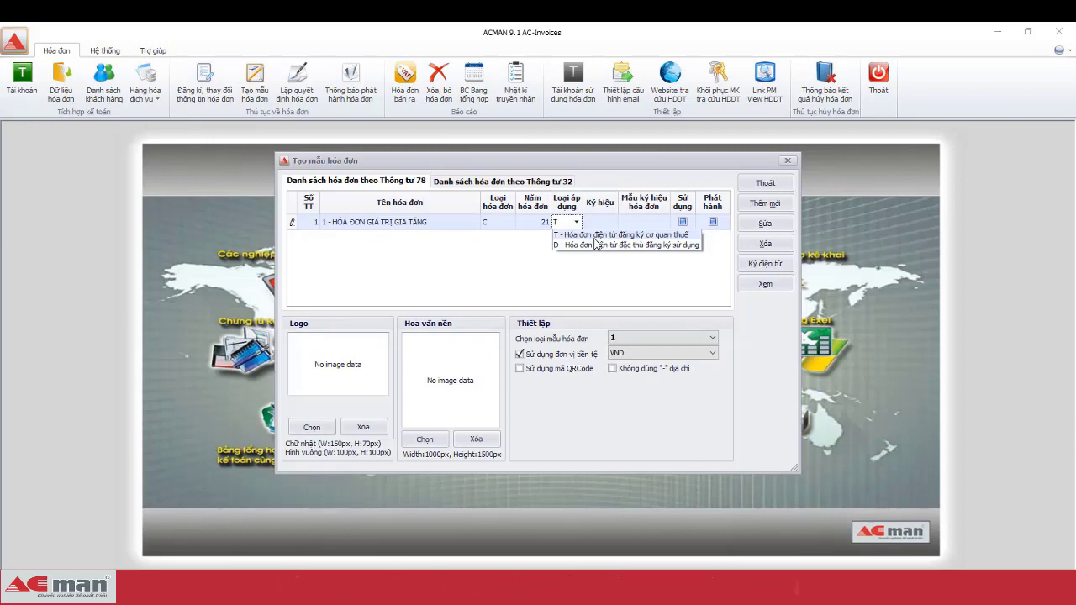
pyautogui.click(596, 232)
pyautogui.click(597, 225)
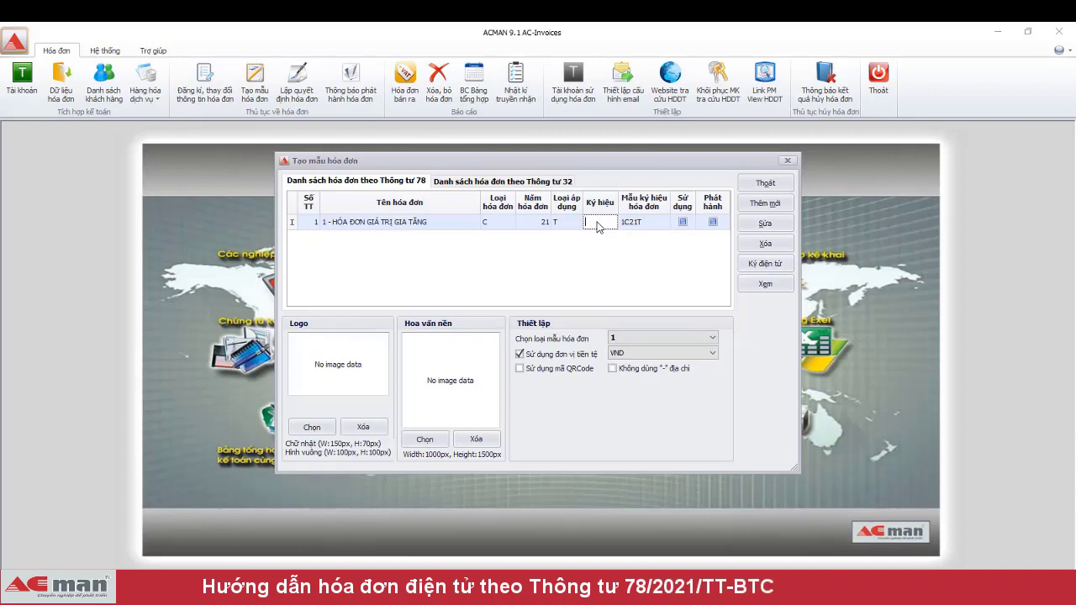
pyautogui.write('AG')
pyautogui.press('Tab')
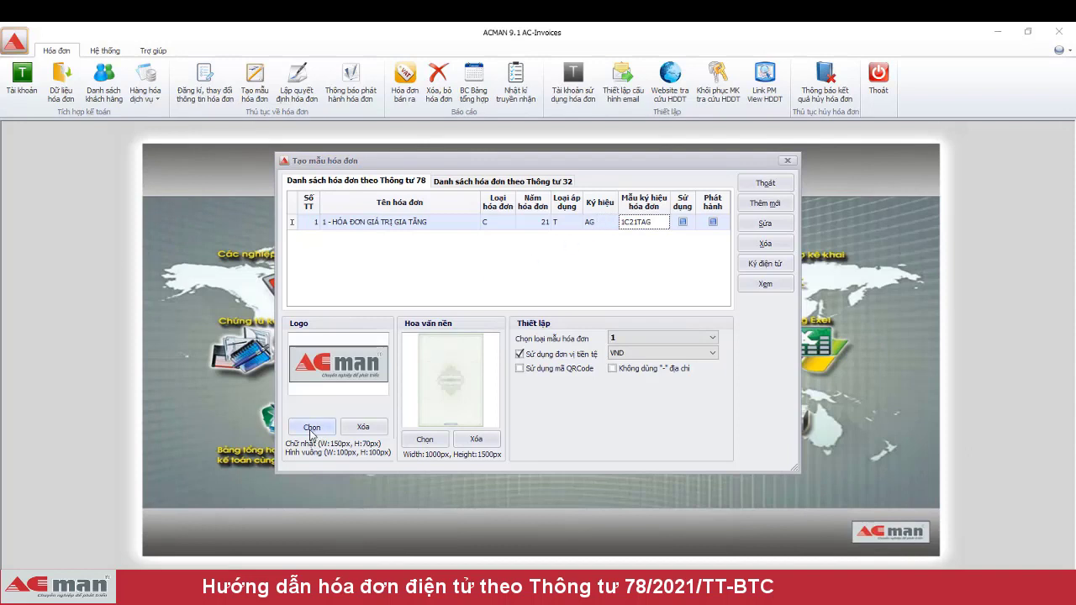
# - Load the logo image for template 1C21TAG and keep template layout 1
pyautogui.click(311, 430)
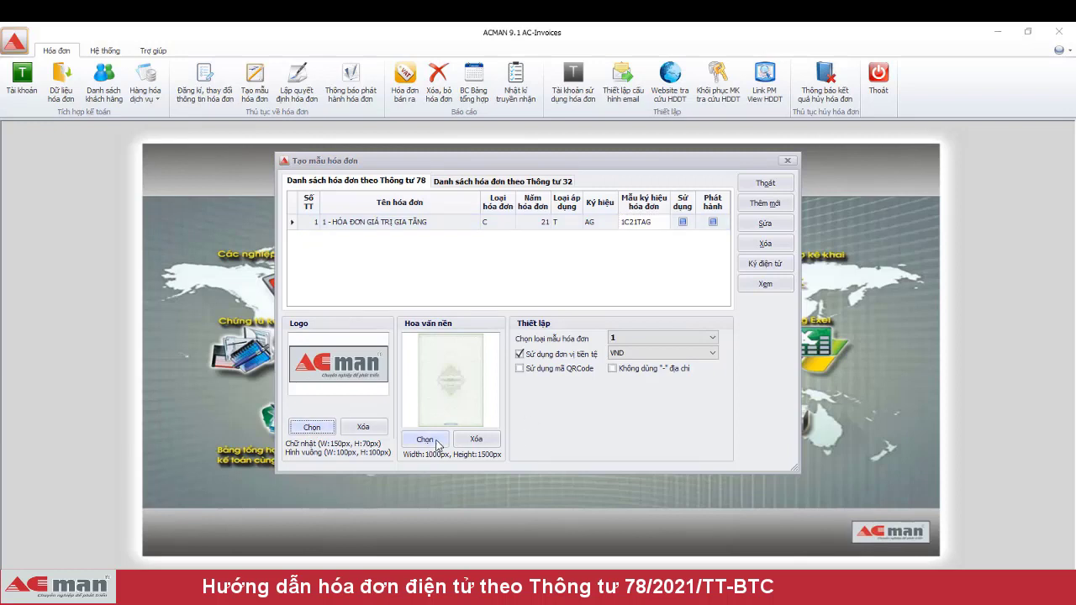
pyautogui.click(704, 339)
pyautogui.click(704, 339)
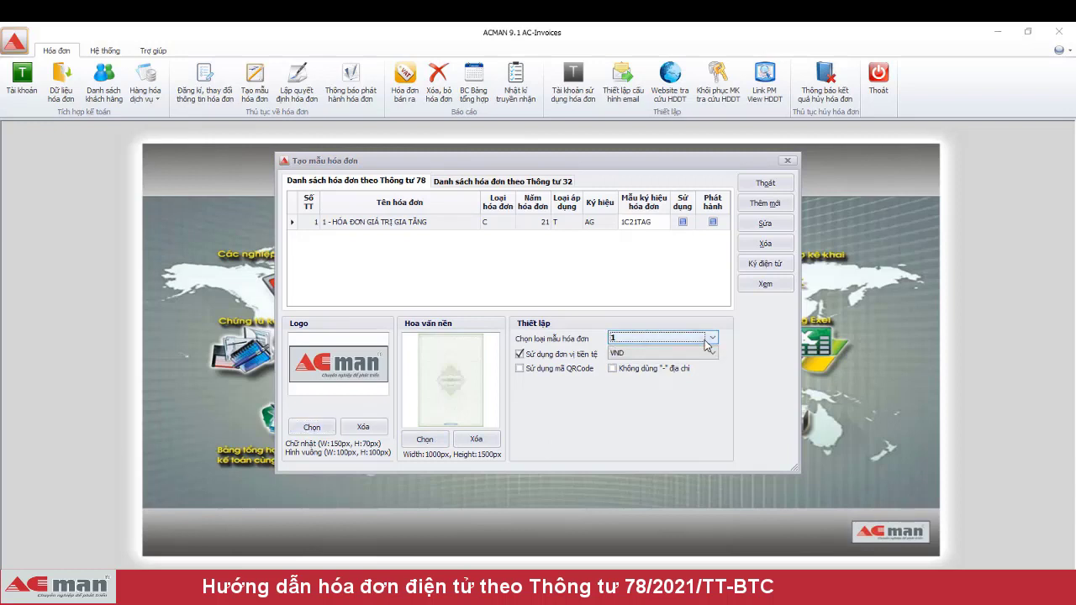
pyautogui.click(765, 285)
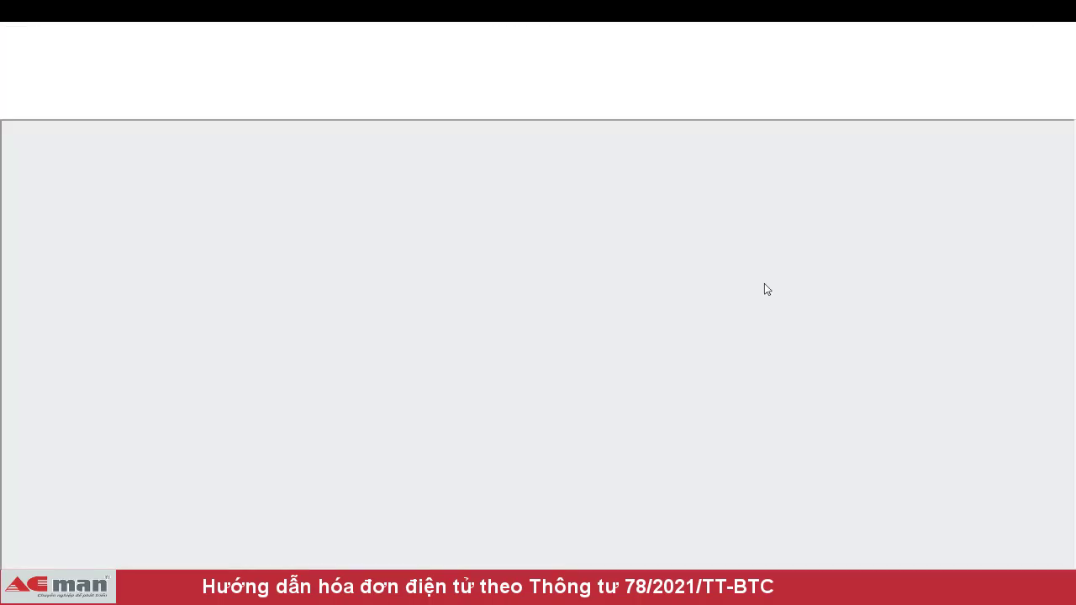
pyautogui.scroll(-1, 763, 283)
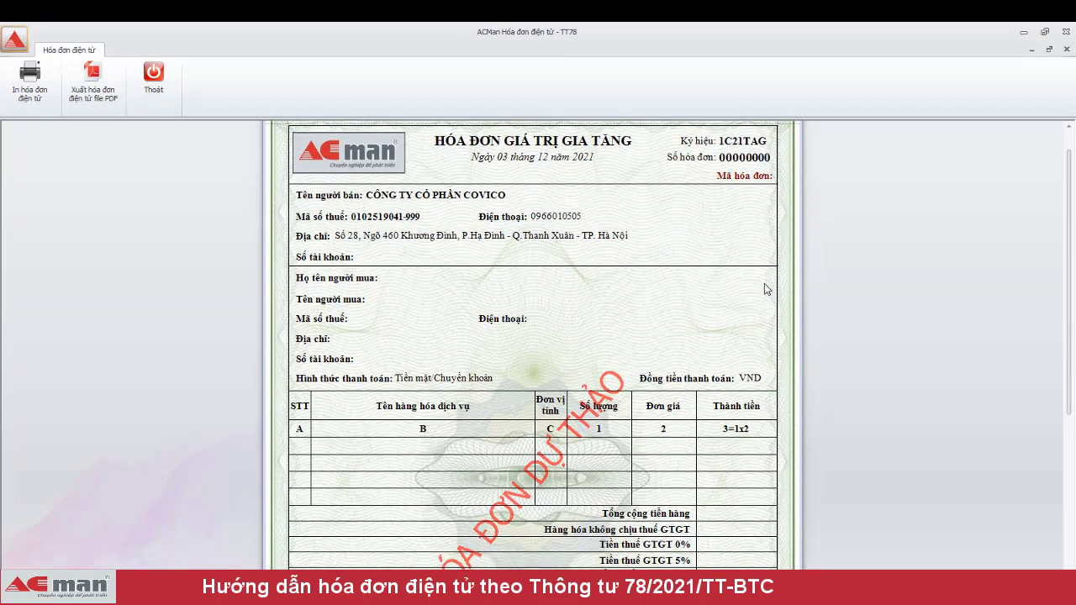
pyautogui.scroll(1, 764, 284)
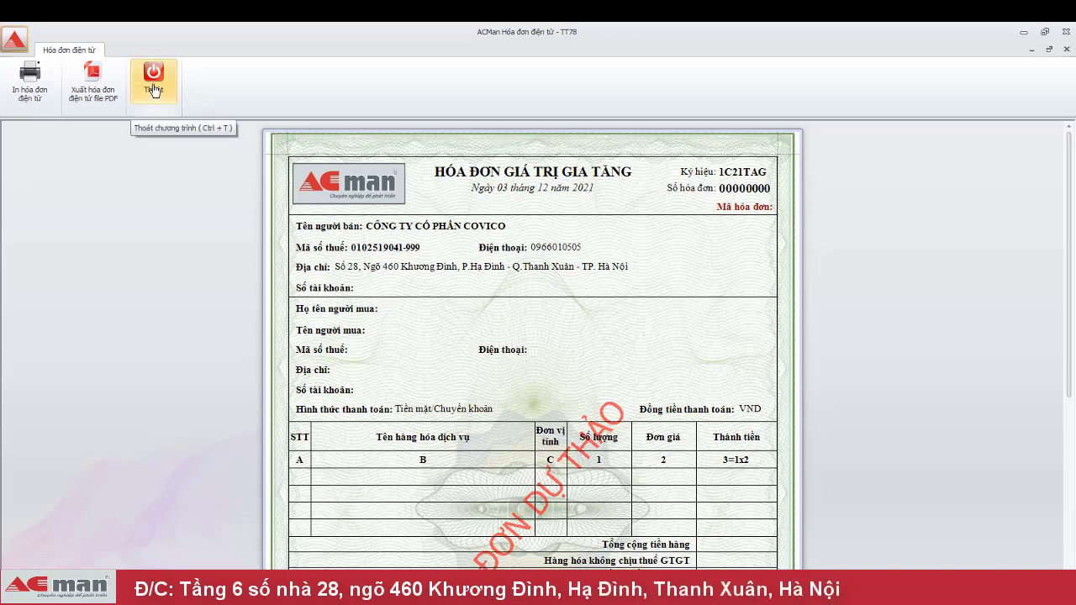
pyautogui.scroll(-1, 666, 347)
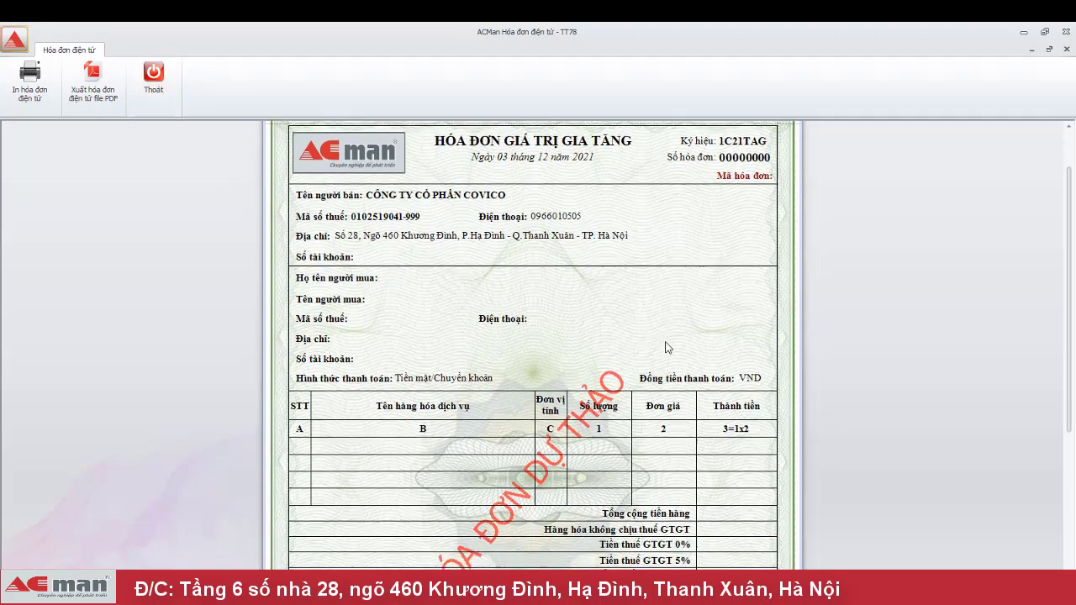
pyautogui.scroll(-3, 668, 358)
pyautogui.scroll(-2, 670, 370)
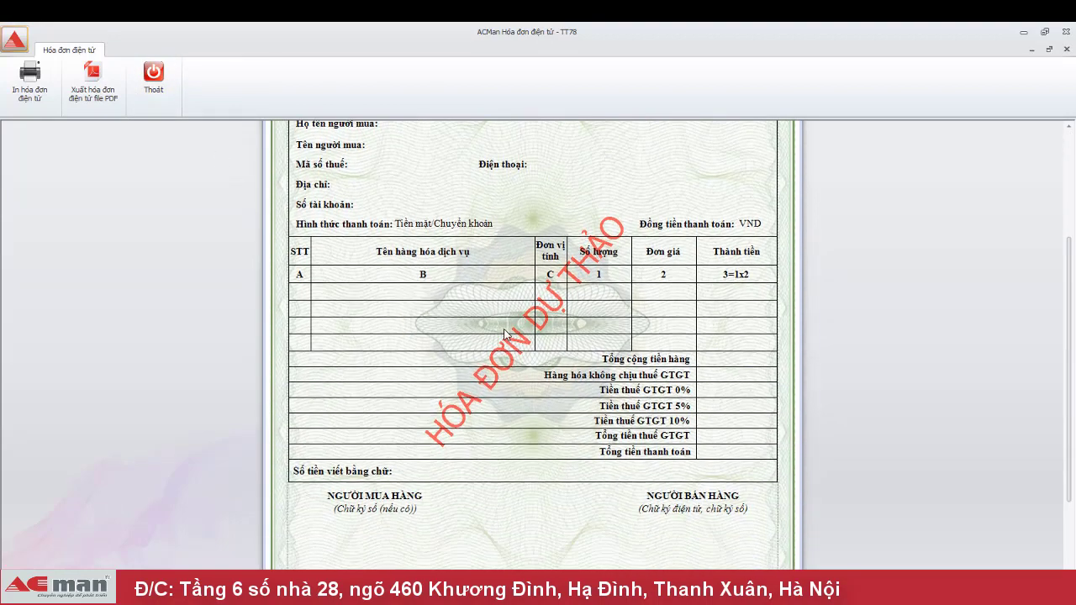
pyautogui.scroll(7, 510, 289)
pyautogui.click(154, 74)
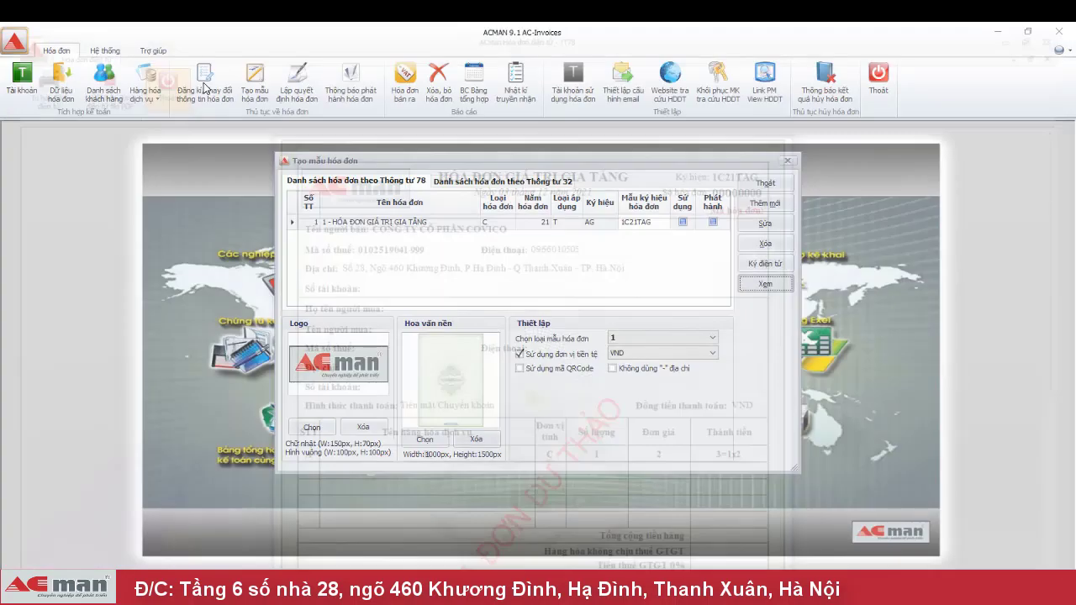
# - Close the template list and set the release notice signing date to 01/12/2021
pyautogui.click(764, 184)
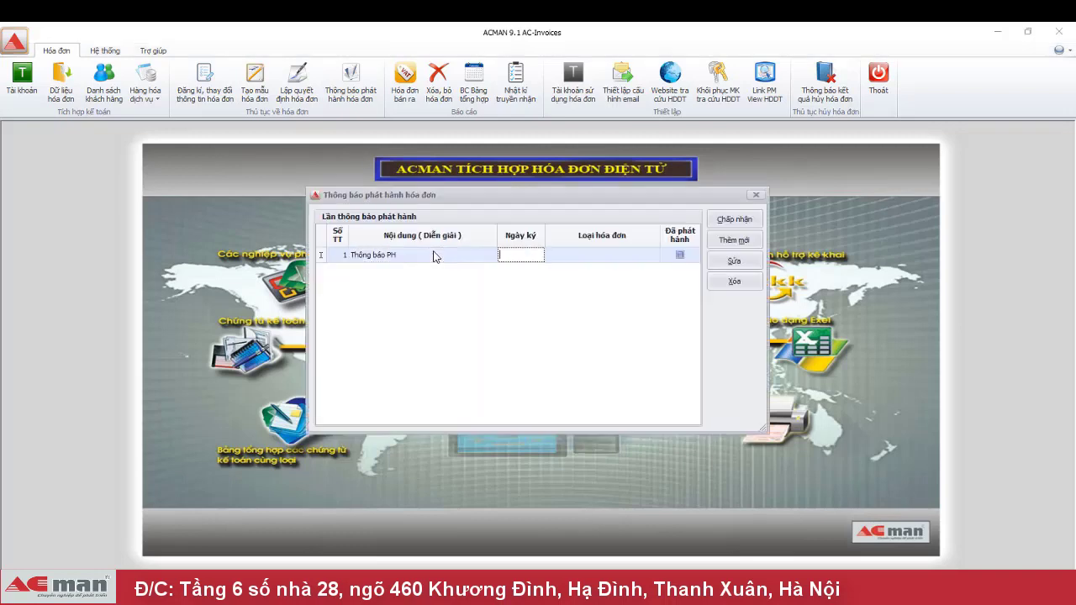
pyautogui.write('01/12/2021')
pyautogui.press('Tab')
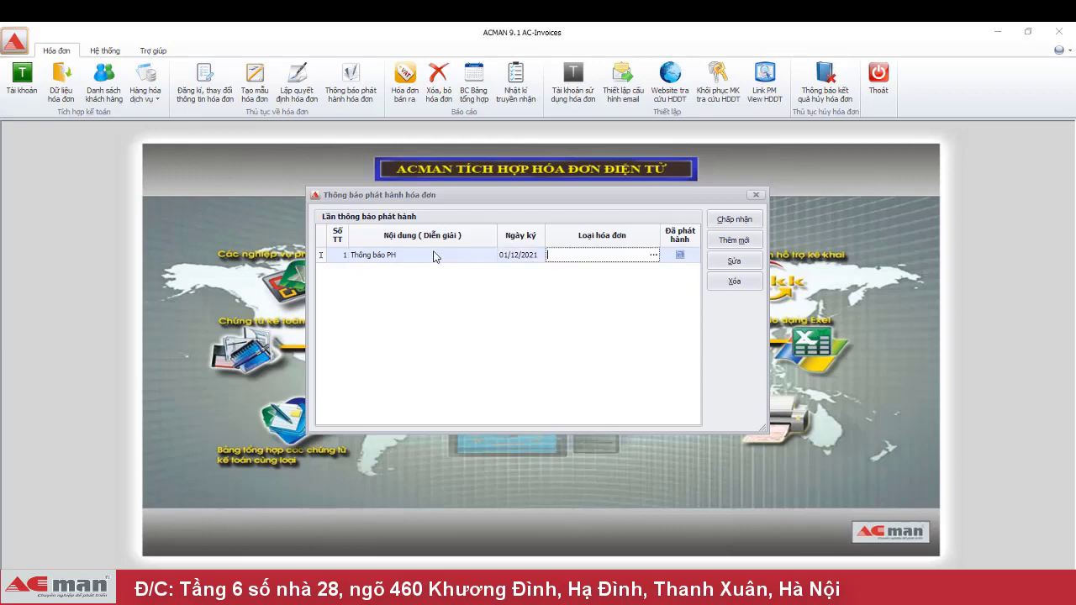
# - Add the C21TAG value-added tax invoice to the release notice's invoice list
pyautogui.doubleClick(435, 256)
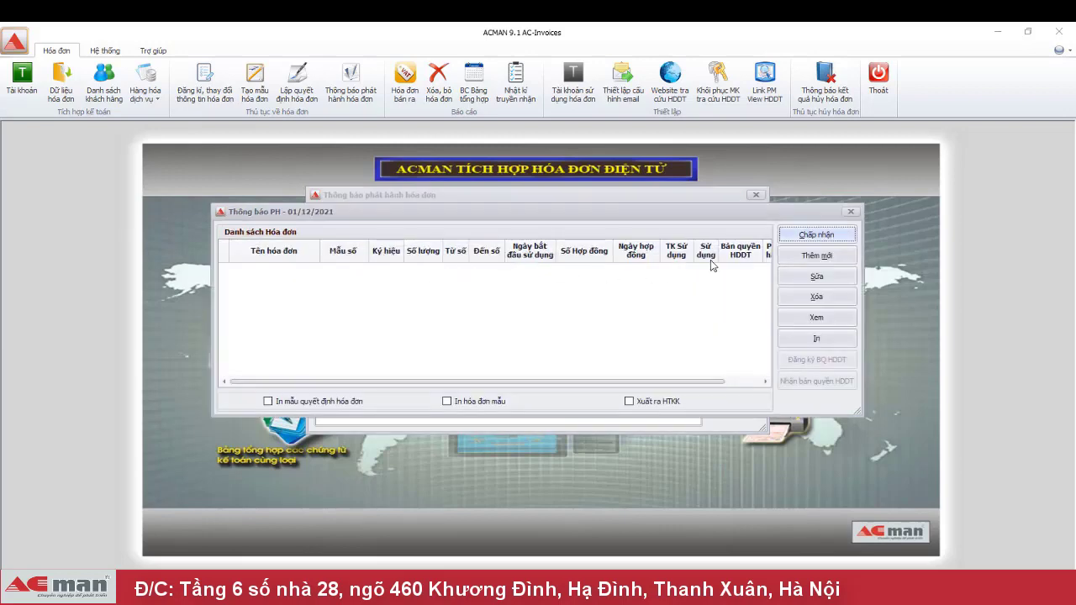
pyautogui.click(805, 235)
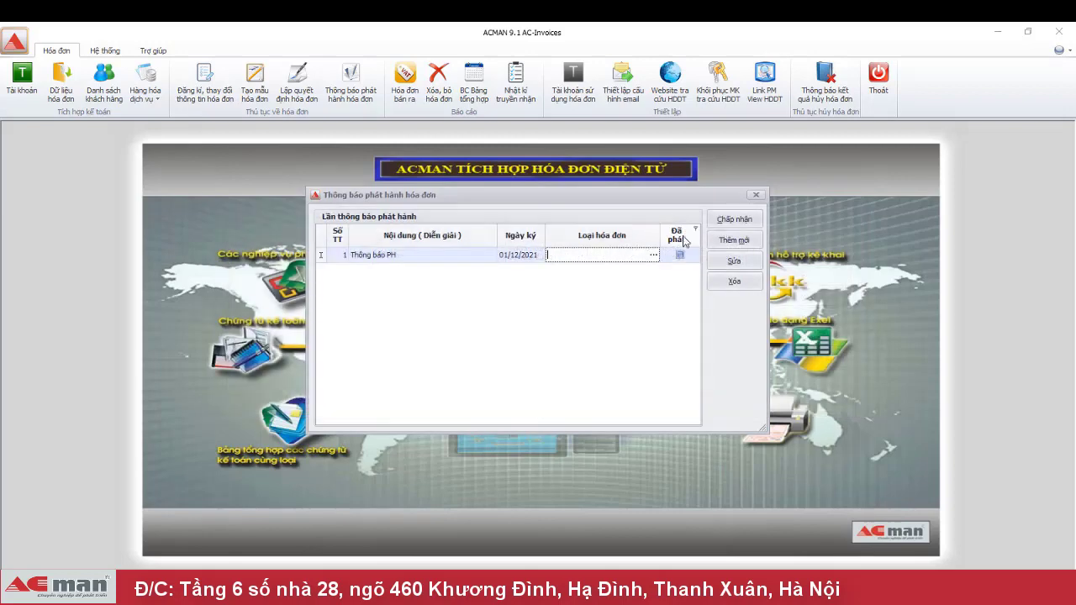
pyautogui.click(653, 256)
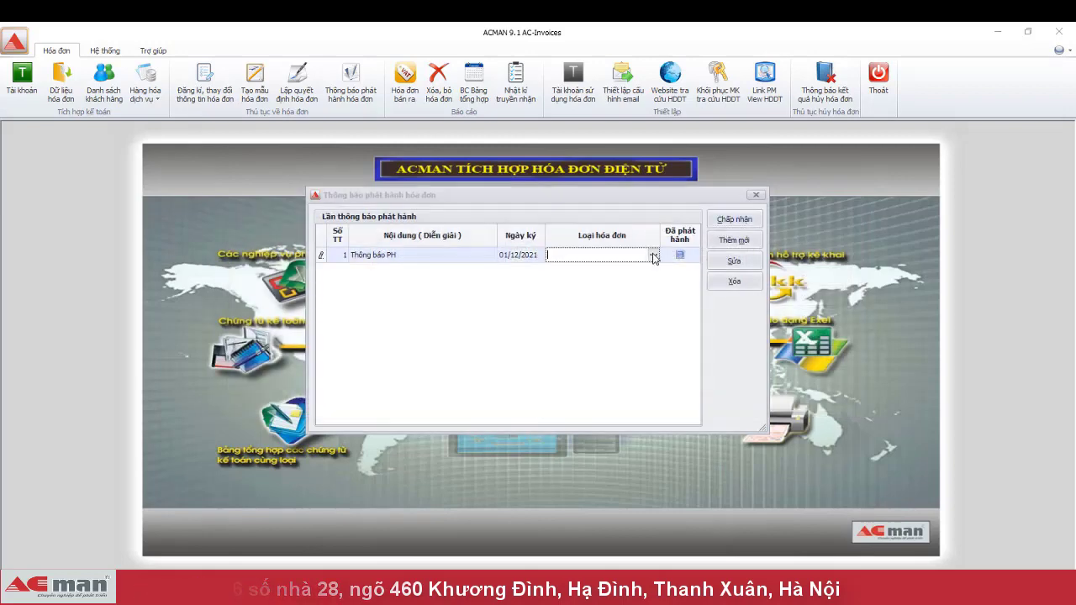
pyautogui.click(820, 256)
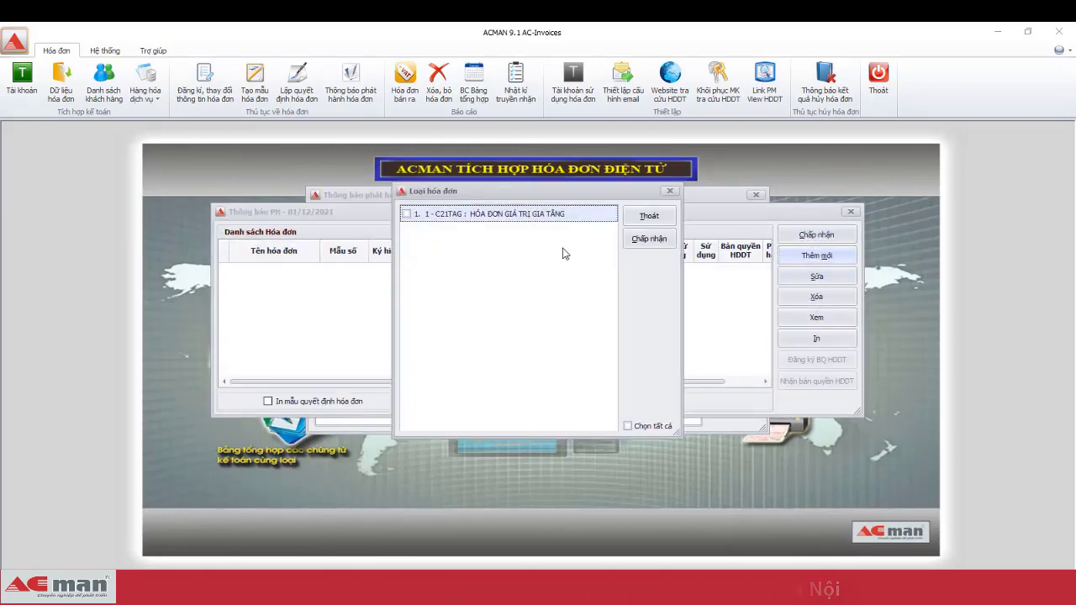
pyautogui.click(407, 215)
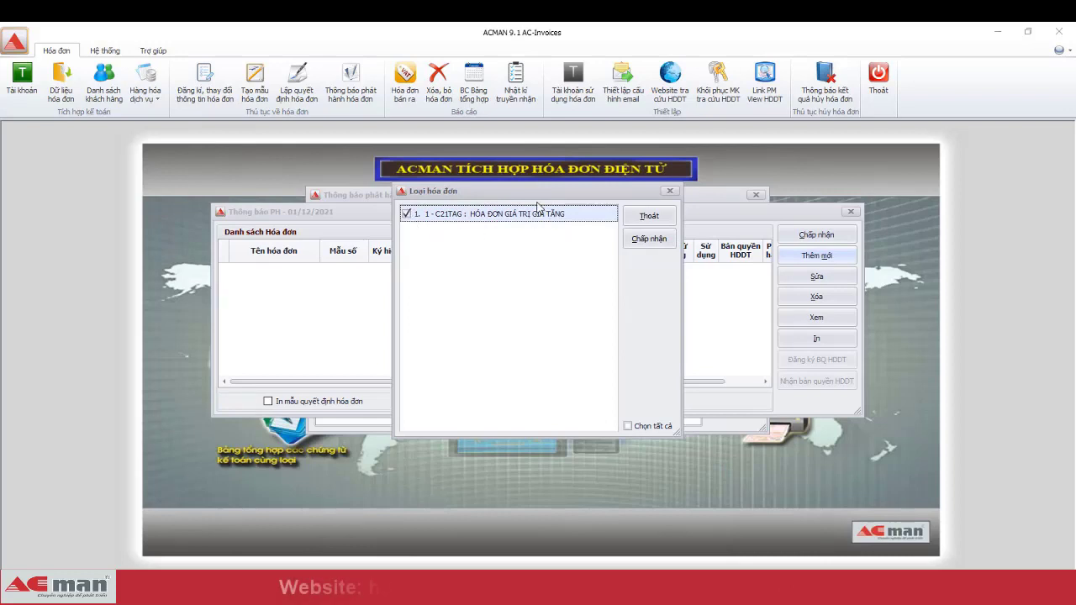
pyautogui.click(654, 243)
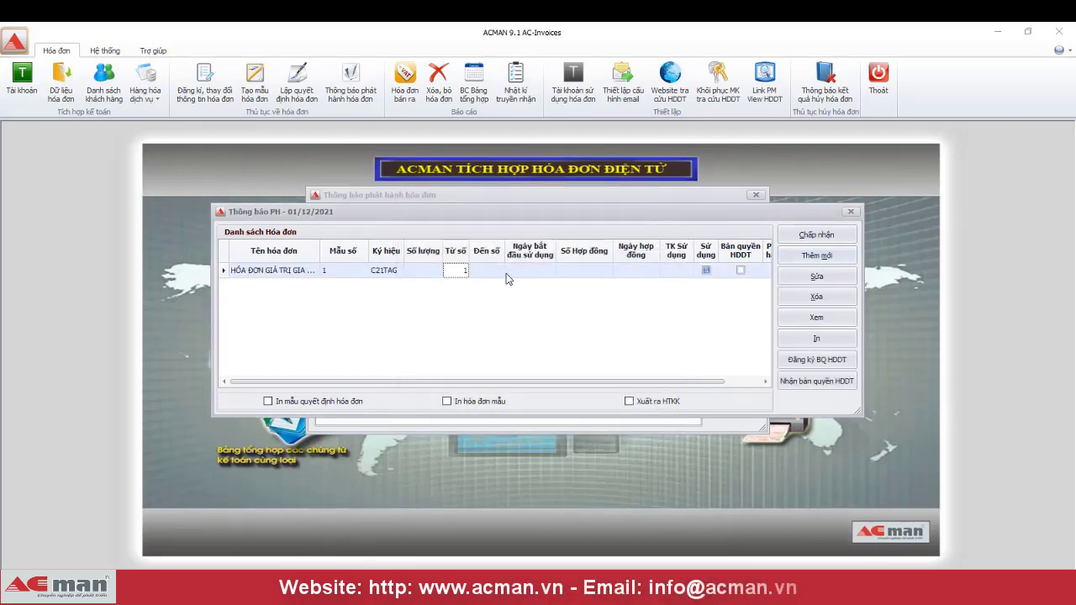
# - Give C21TAG last number 300, start date 01/12/2021, a contract number, and contract date 01/12/2021
pyautogui.click(492, 272)
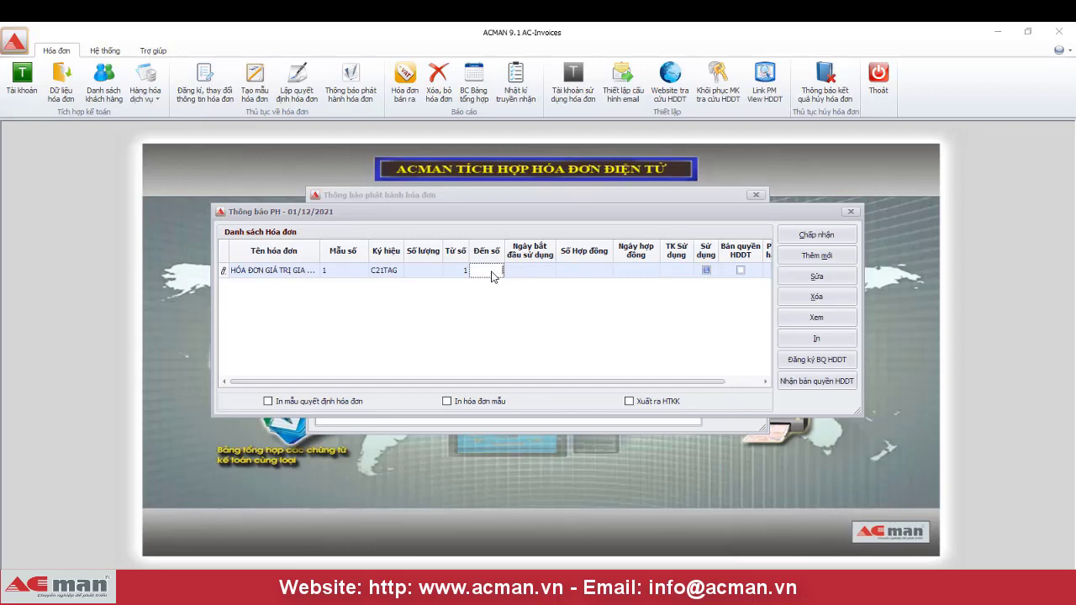
pyautogui.press('Tab')
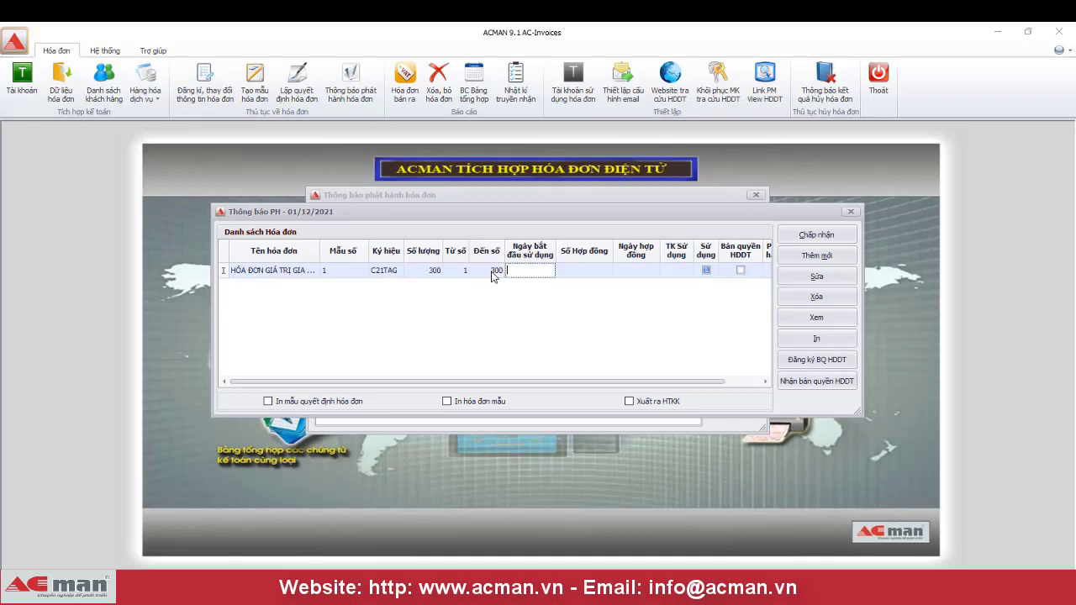
pyautogui.write('01/12/2021')
pyautogui.press('Tab')
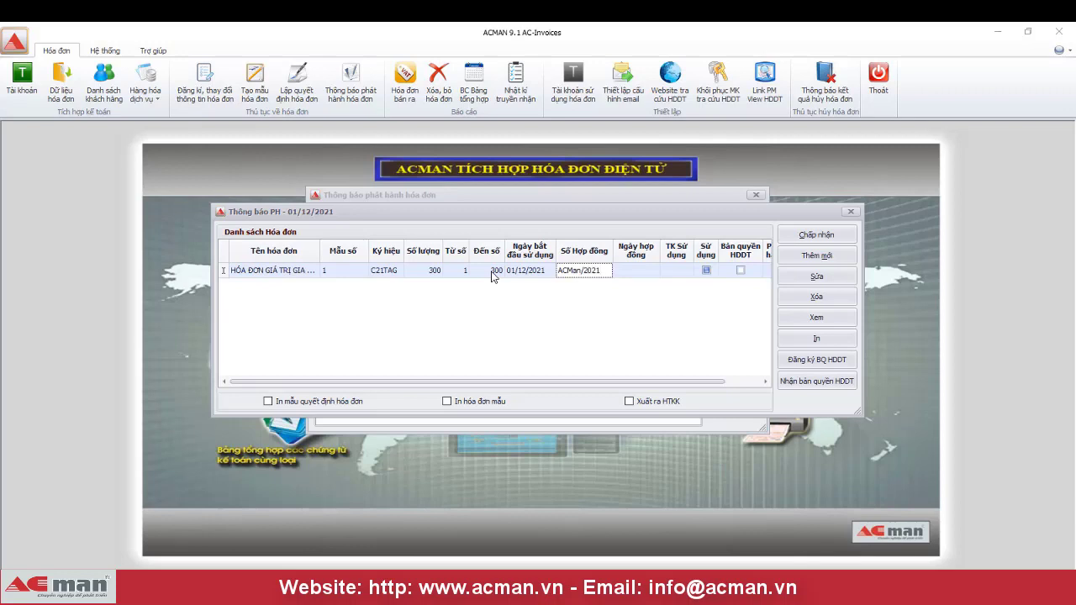
pyautogui.write('2/HĐ')
pyautogui.press('Tab')
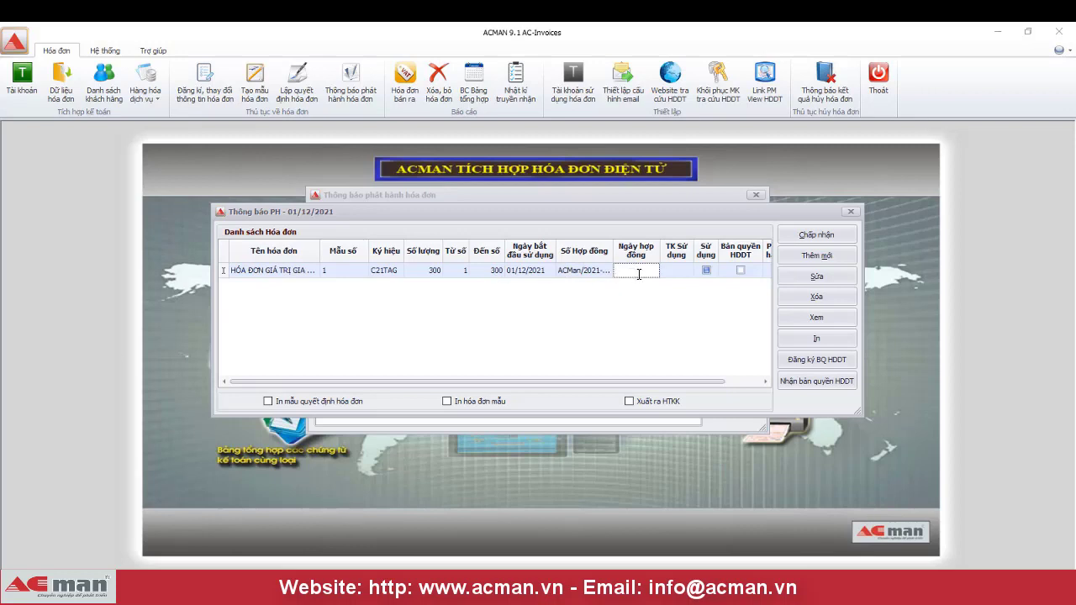
pyautogui.write('01/12/2021')
pyautogui.press('Tab')
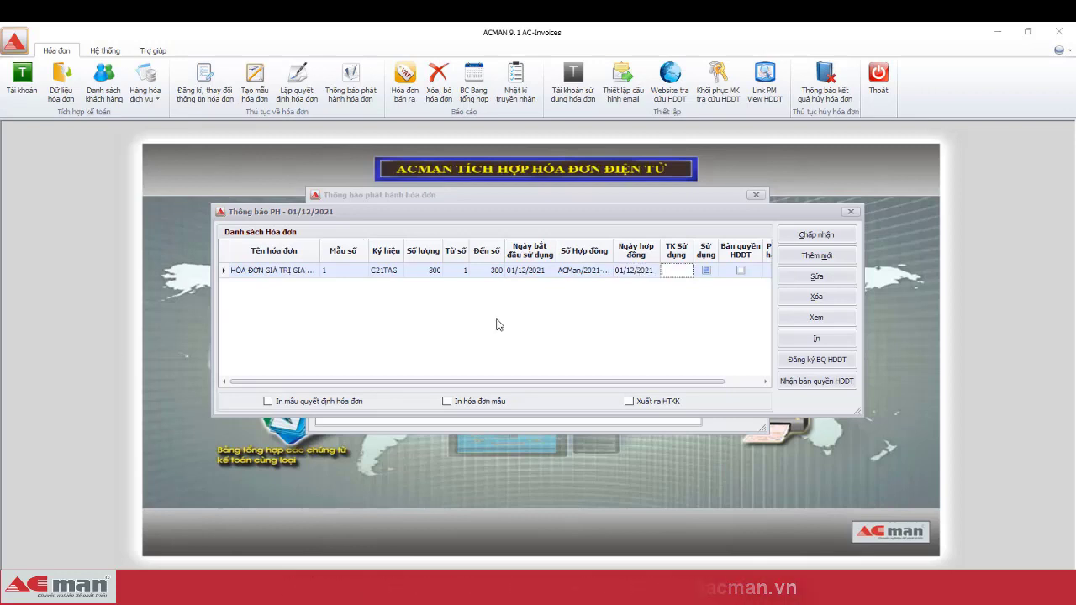
# - Register the e-invoice licence online and receive the granted licence
pyautogui.click(840, 364)
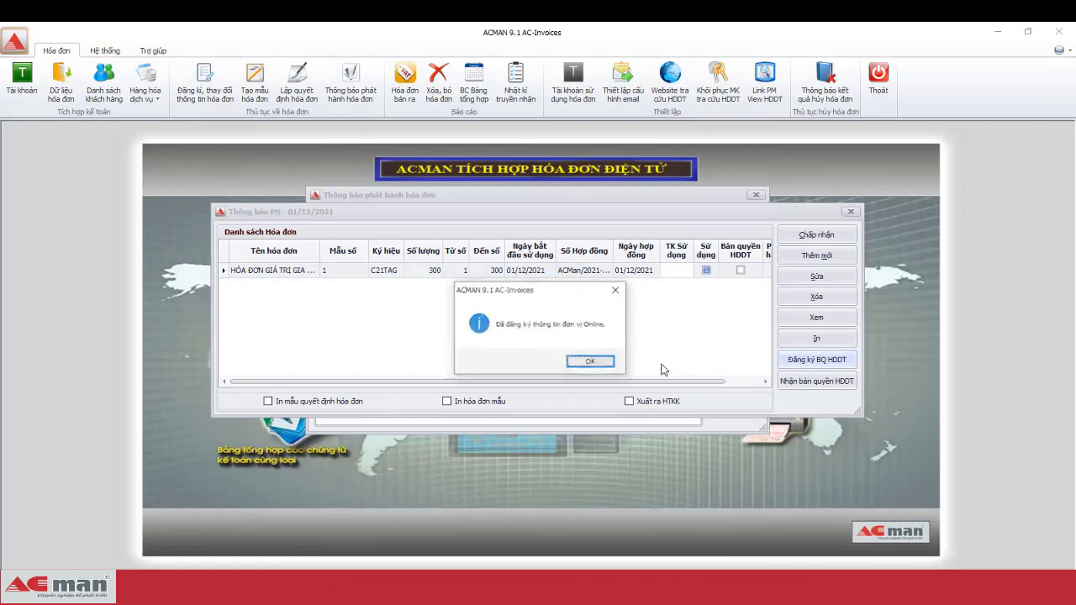
pyautogui.click(589, 362)
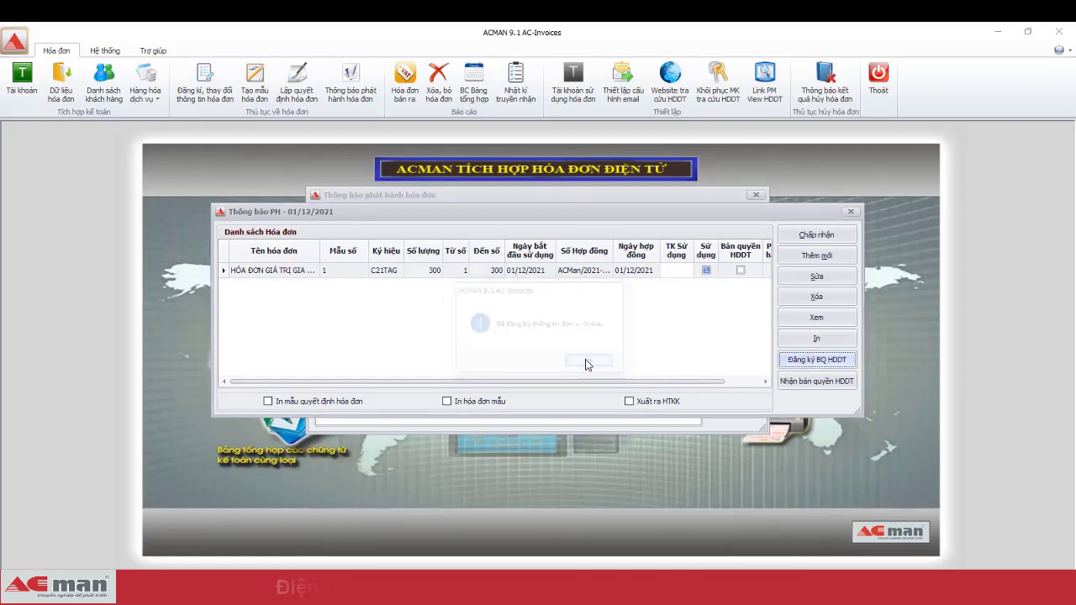
pyautogui.click(820, 385)
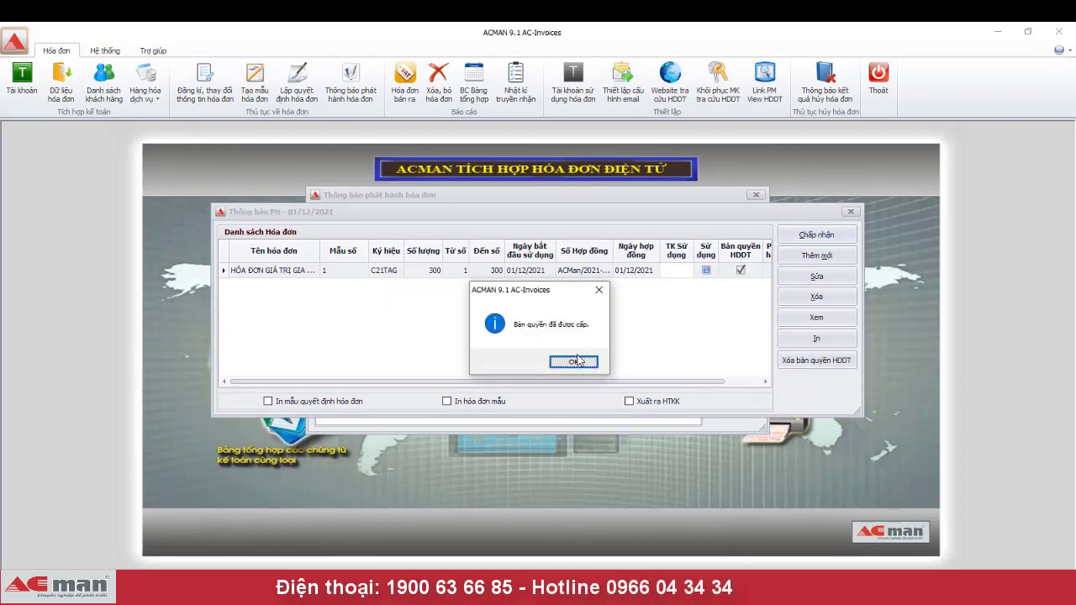
pyautogui.click(574, 362)
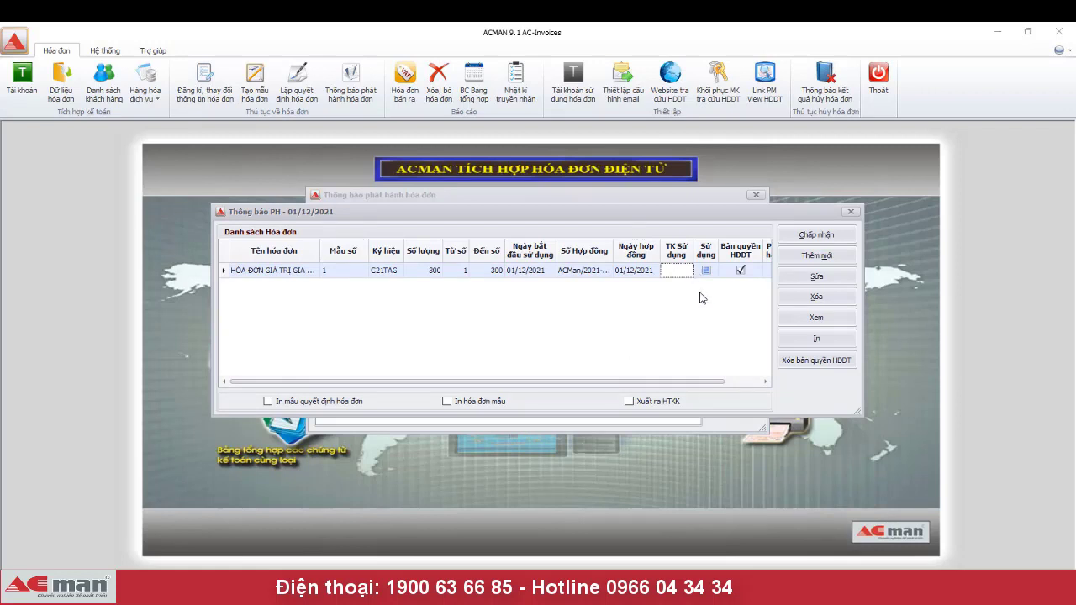
# - Mark the C21TAG series in use, confirm the change, and close the issuance notice
pyautogui.click(706, 270)
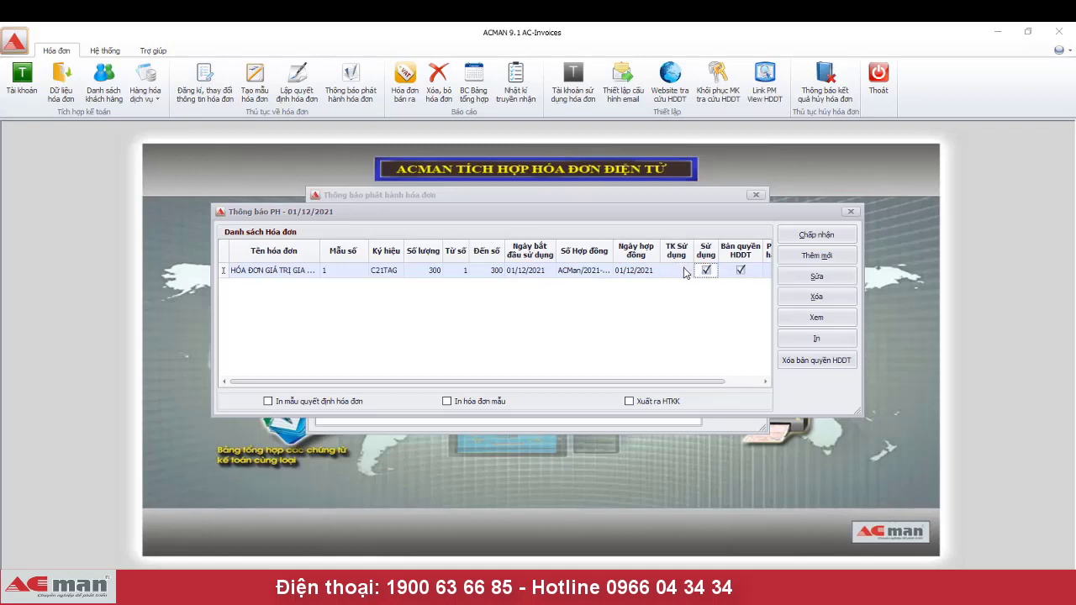
pyautogui.click(675, 276)
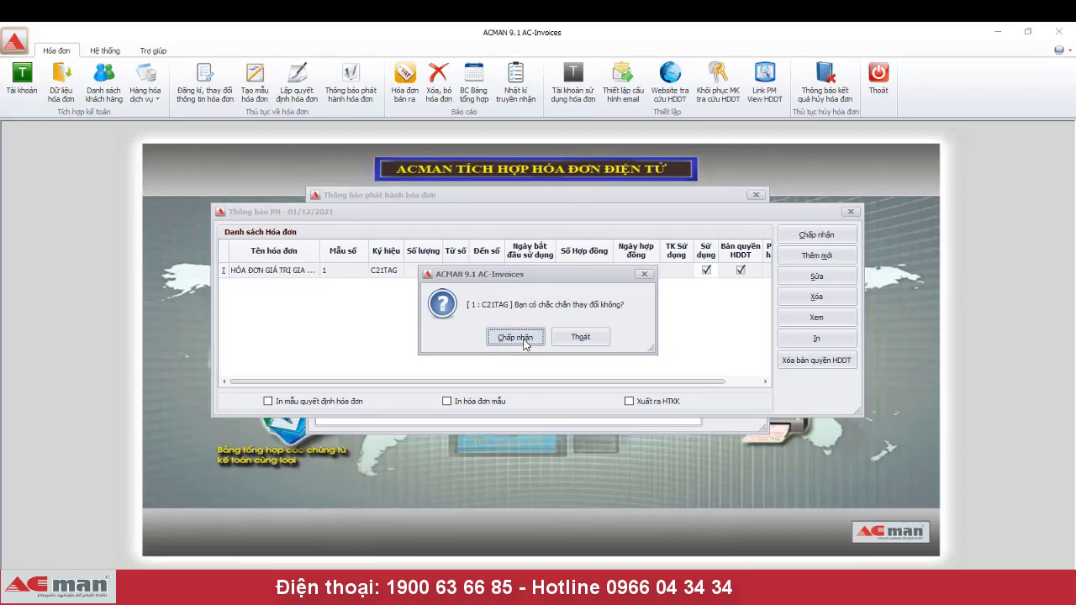
pyautogui.click(515, 336)
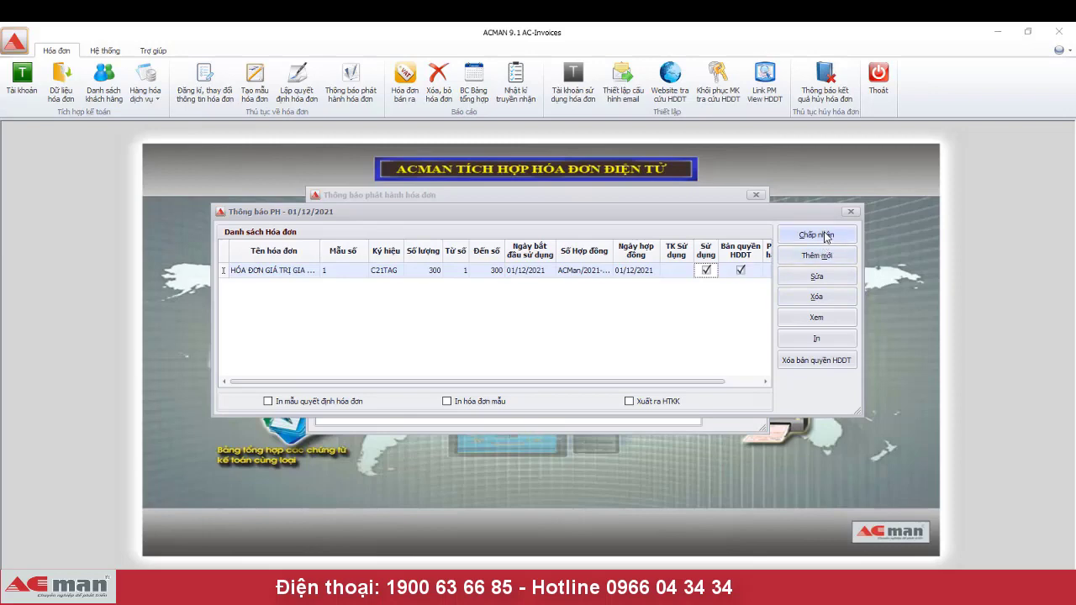
pyautogui.click(824, 233)
pyautogui.click(736, 222)
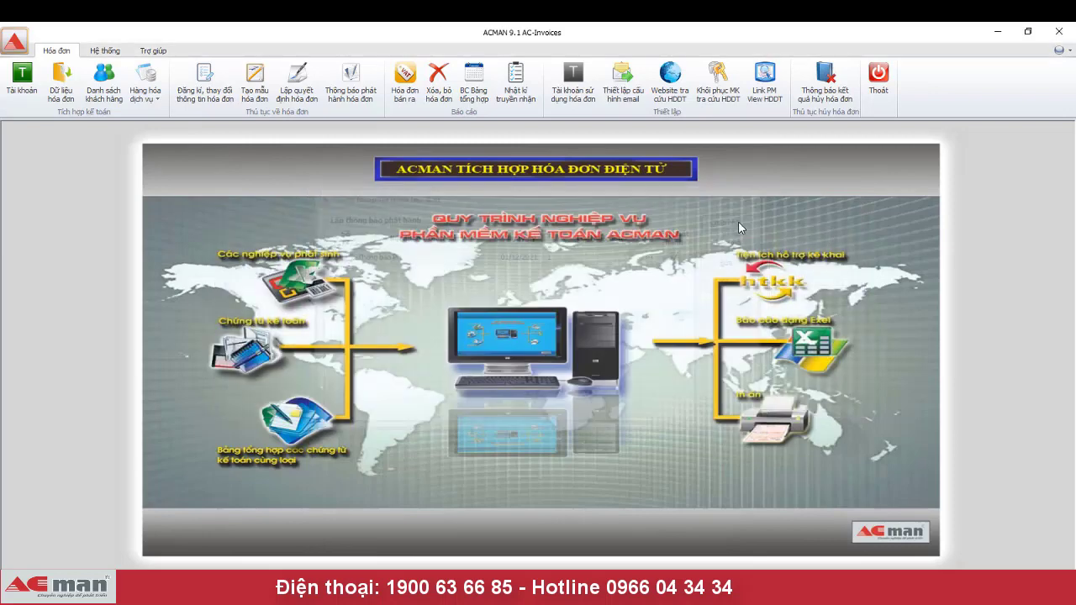
# - Review the series' posting accounts, revenue 5111 and VAT 33311, and accept them
pyautogui.click(577, 99)
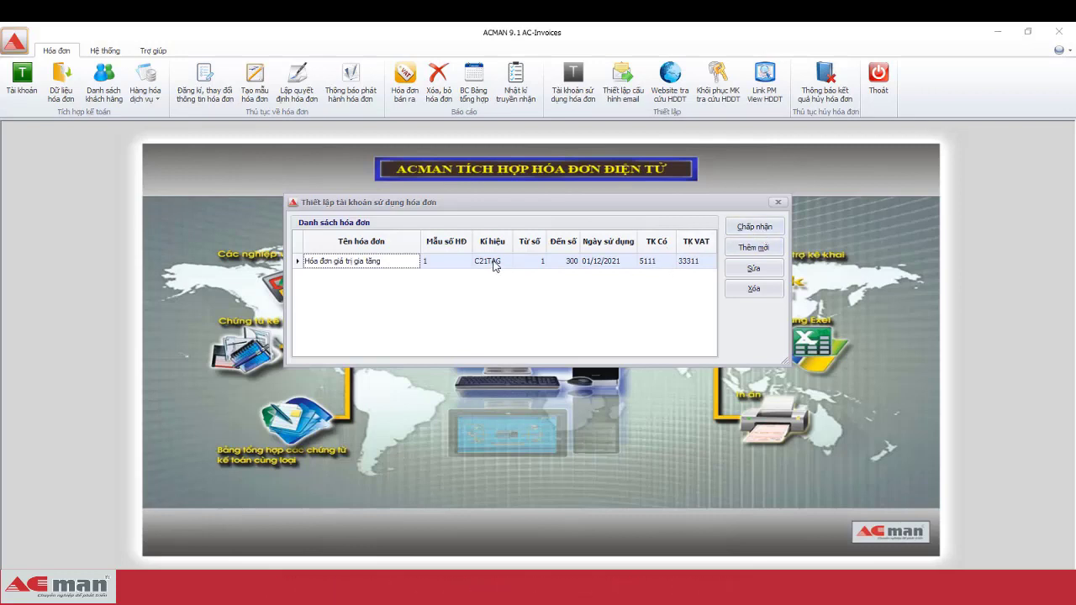
pyautogui.click(756, 228)
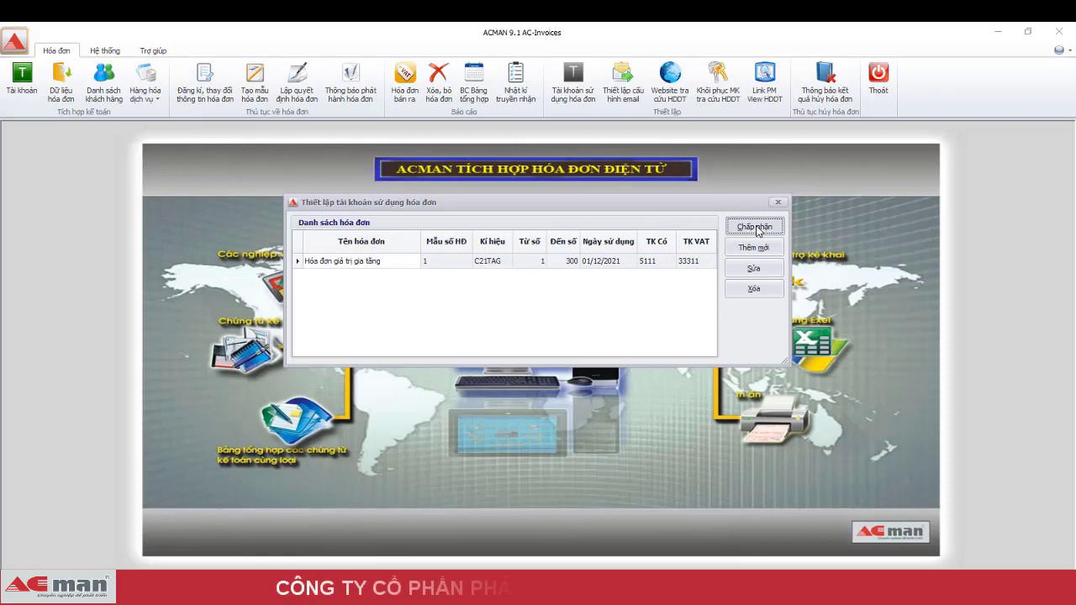
pyautogui.click(756, 227)
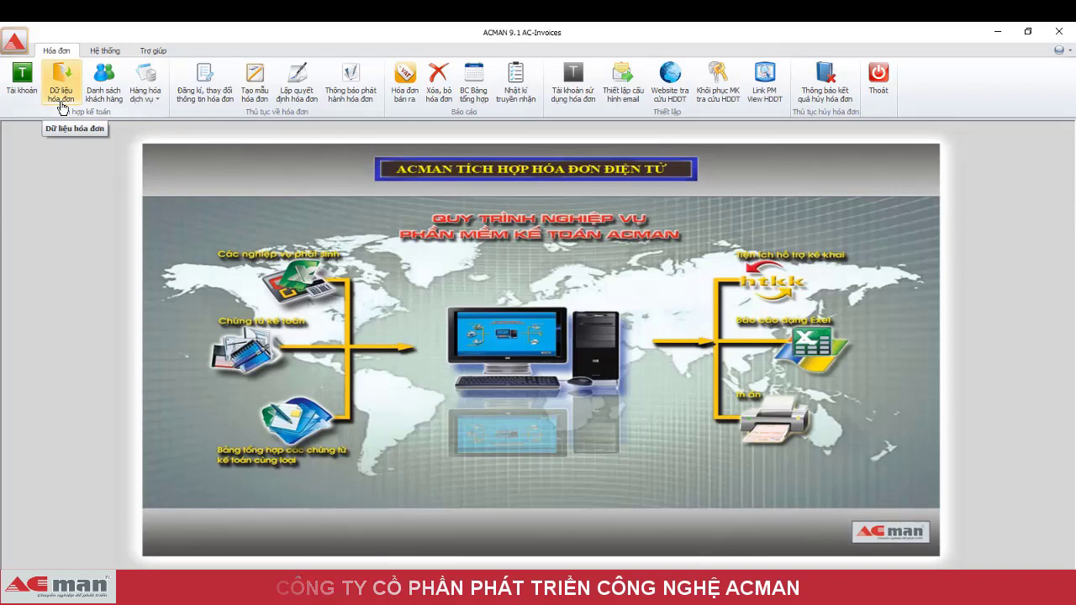
# - Add an invoice voucher row, then delete it because it got the wrong date 01/12/2021
pyautogui.click(60, 107)
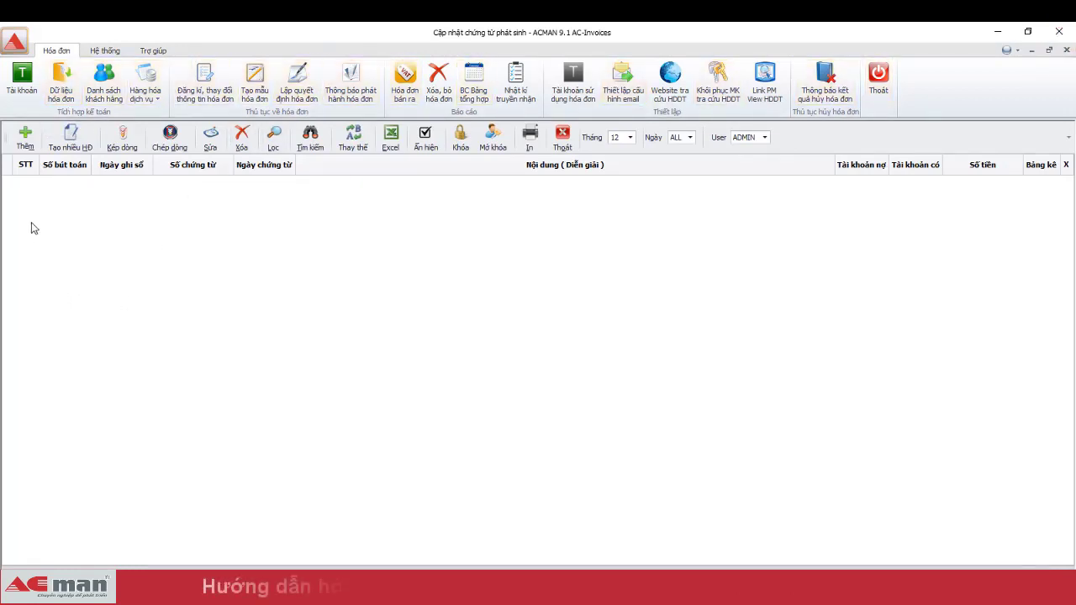
pyautogui.click(32, 145)
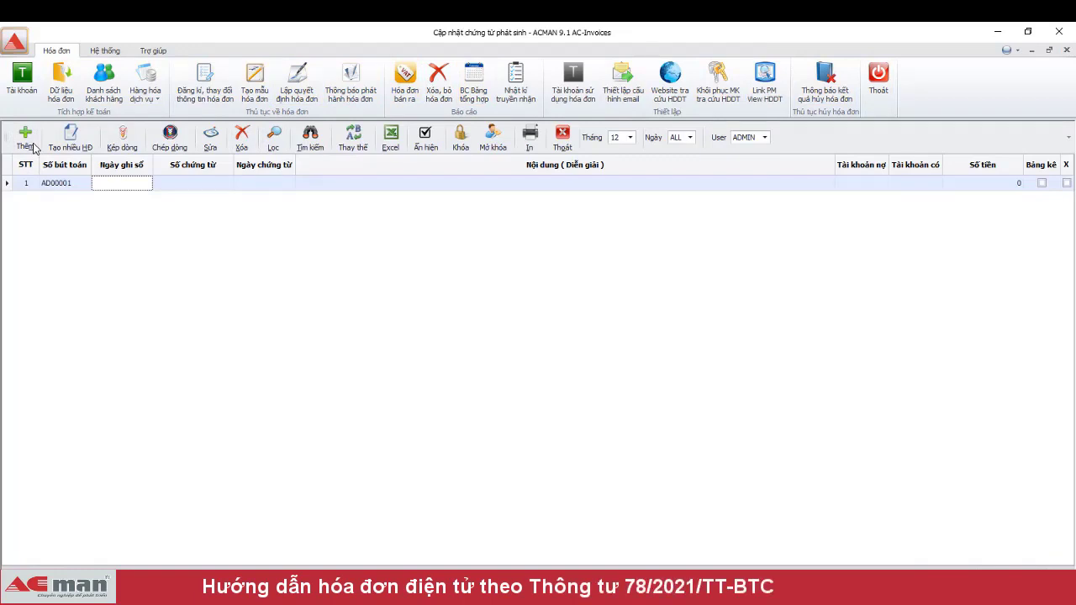
pyautogui.write('1/12/2021')
pyautogui.press('Return')
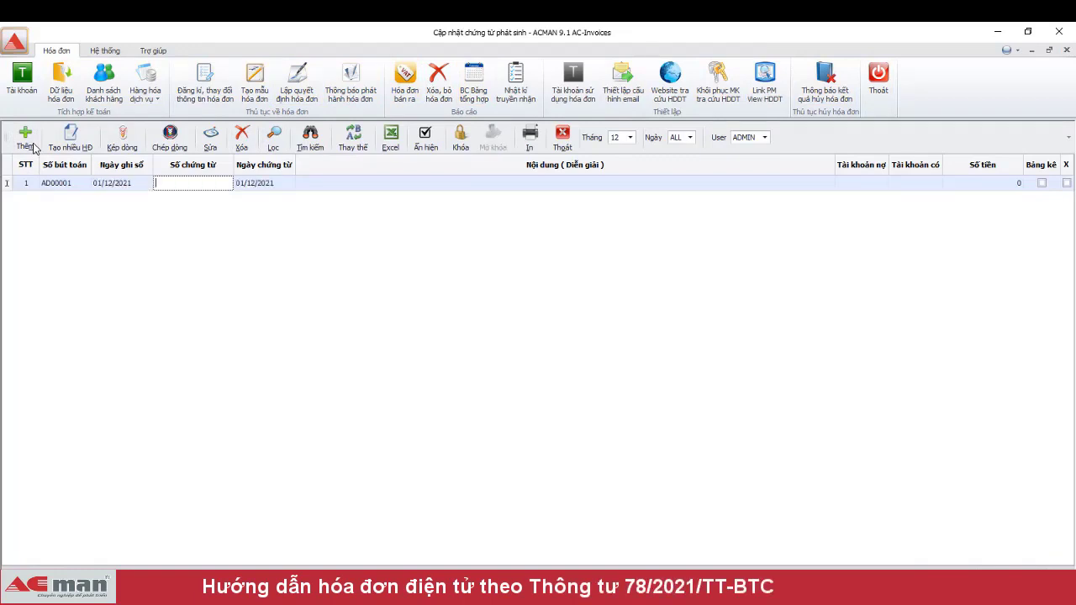
pyautogui.press('Return')
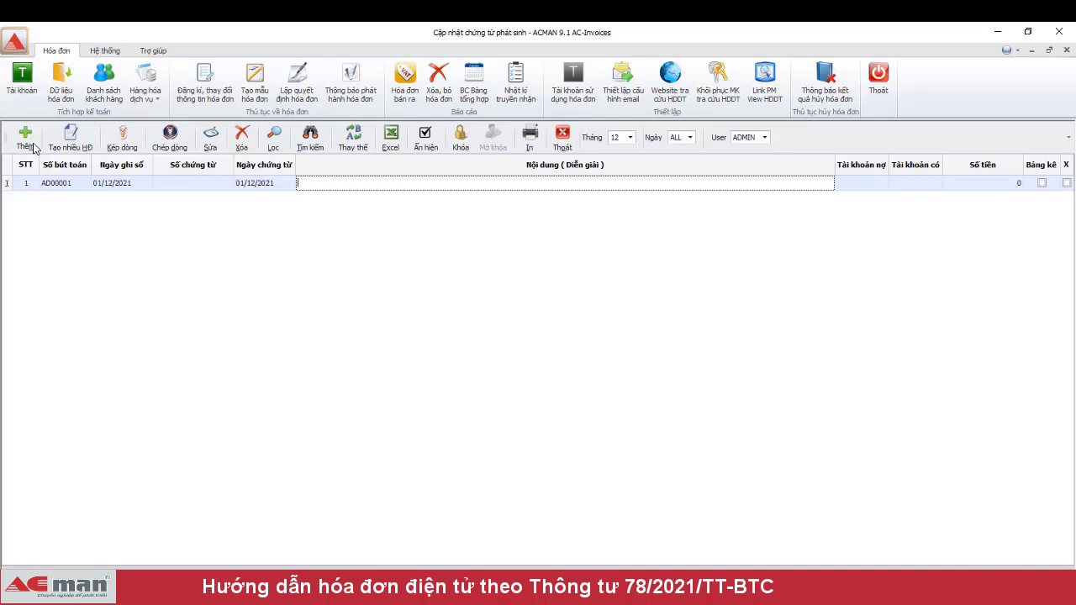
pyautogui.click(99, 191)
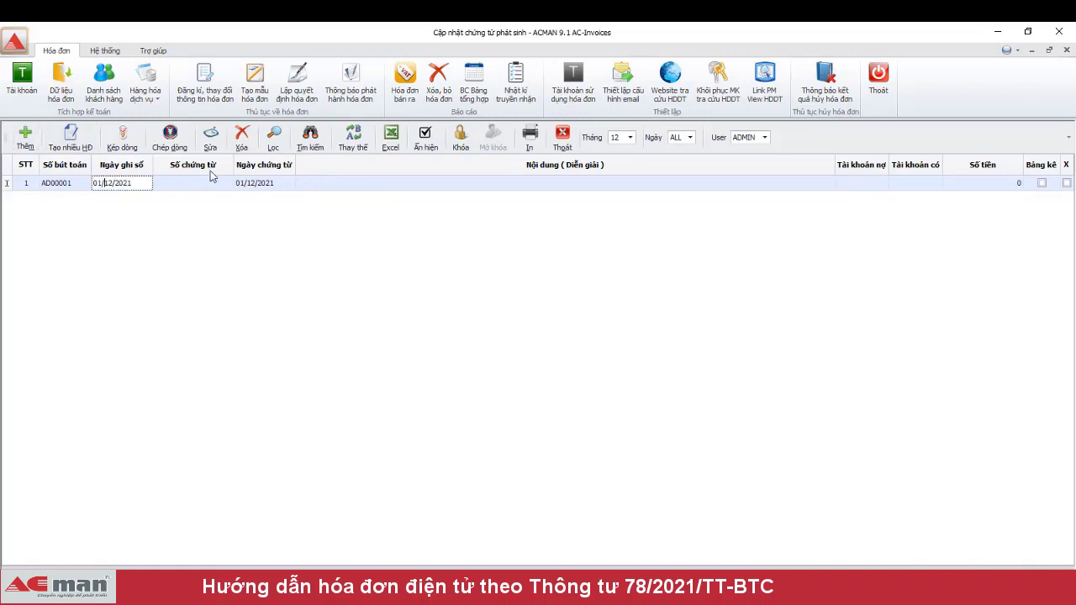
pyautogui.click(241, 137)
pyautogui.press('Return')
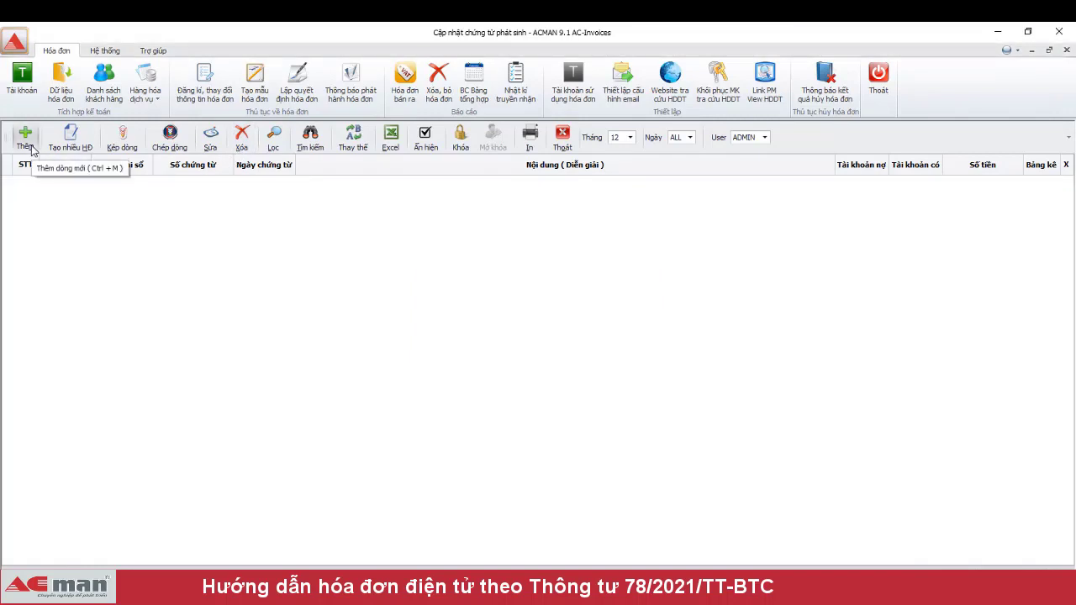
# - Add a fresh voucher dated 02/12/2021, described 'Xuất hóa đơn', with debit account 131
pyautogui.click(25, 138)
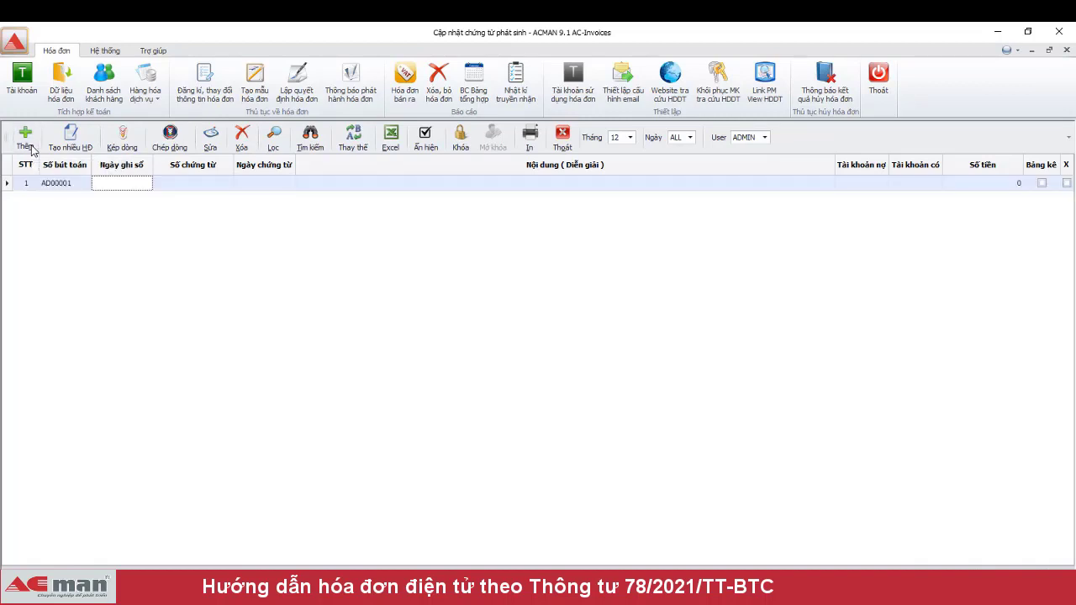
pyautogui.press('Return')
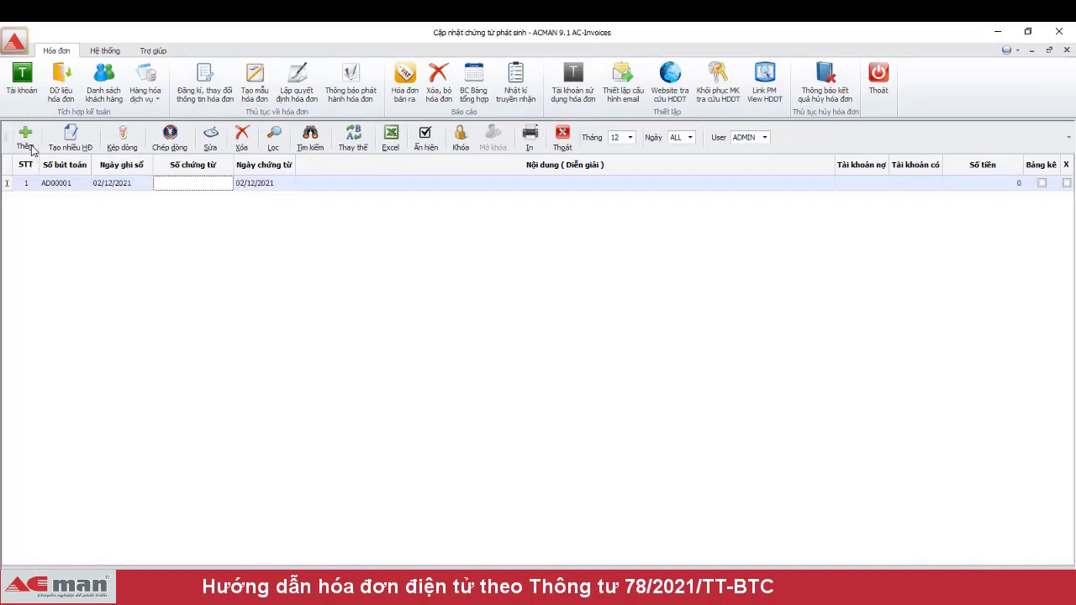
pyautogui.press('Return')
pyautogui.press('Return')
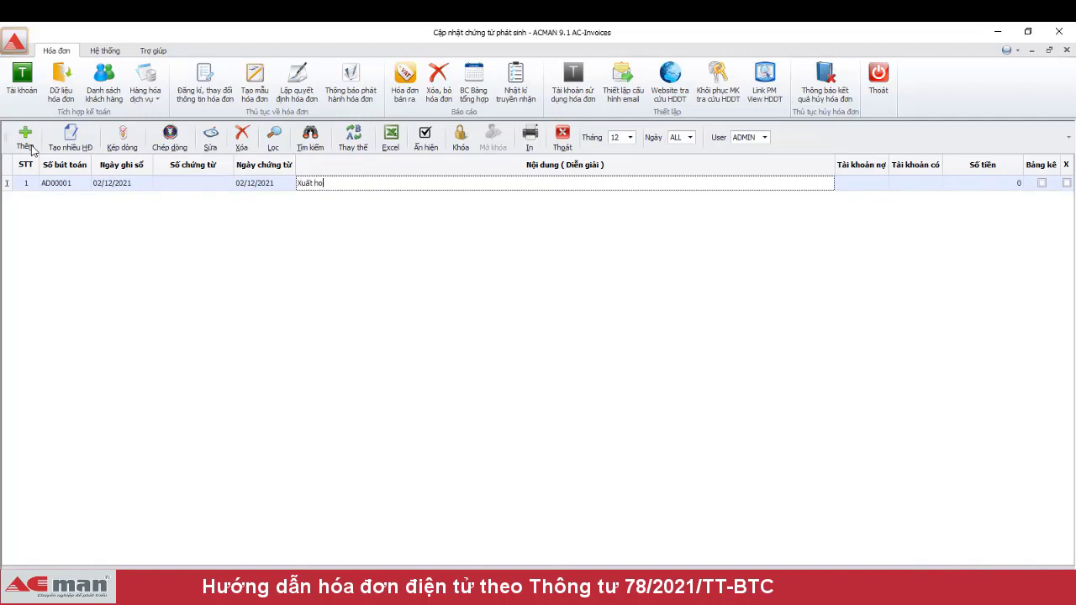
pyautogui.press('Return')
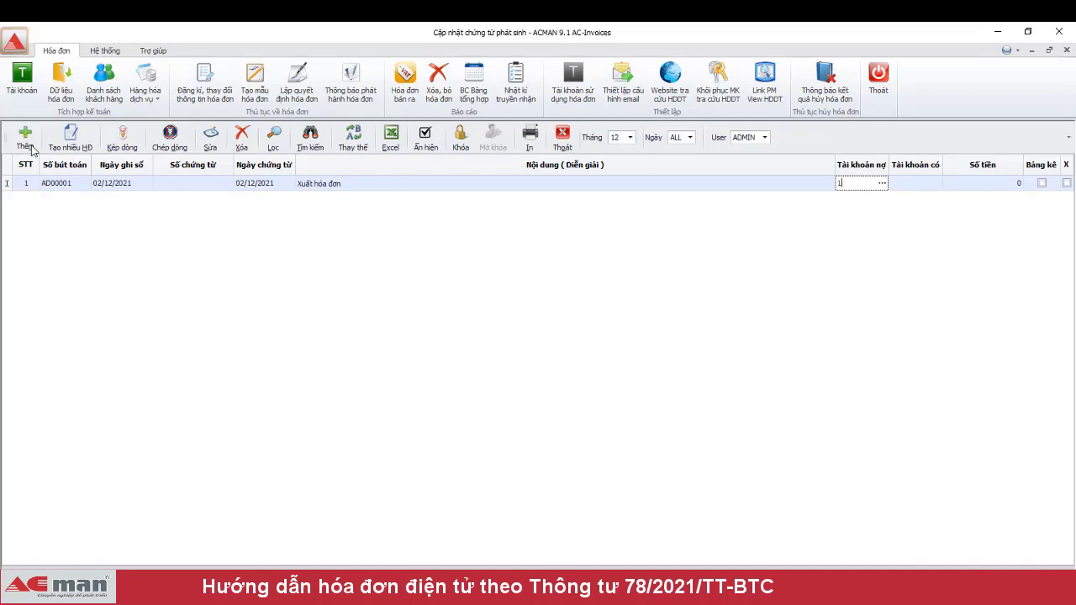
pyautogui.write('11')
pyautogui.press('Return')
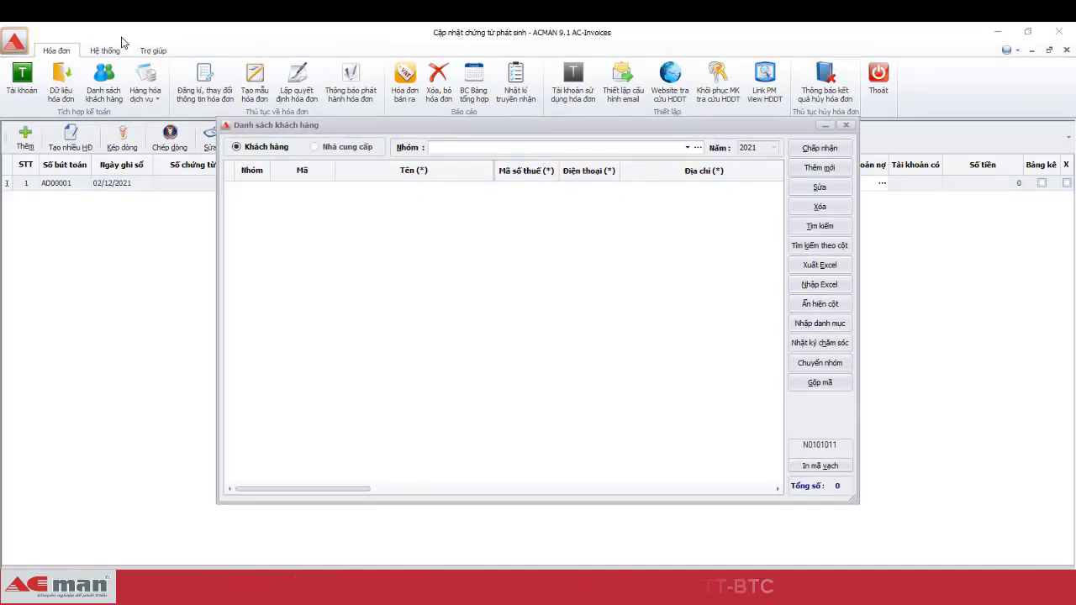
# - Create customer group N01 named 'Khách hàng'
pyautogui.click(687, 149)
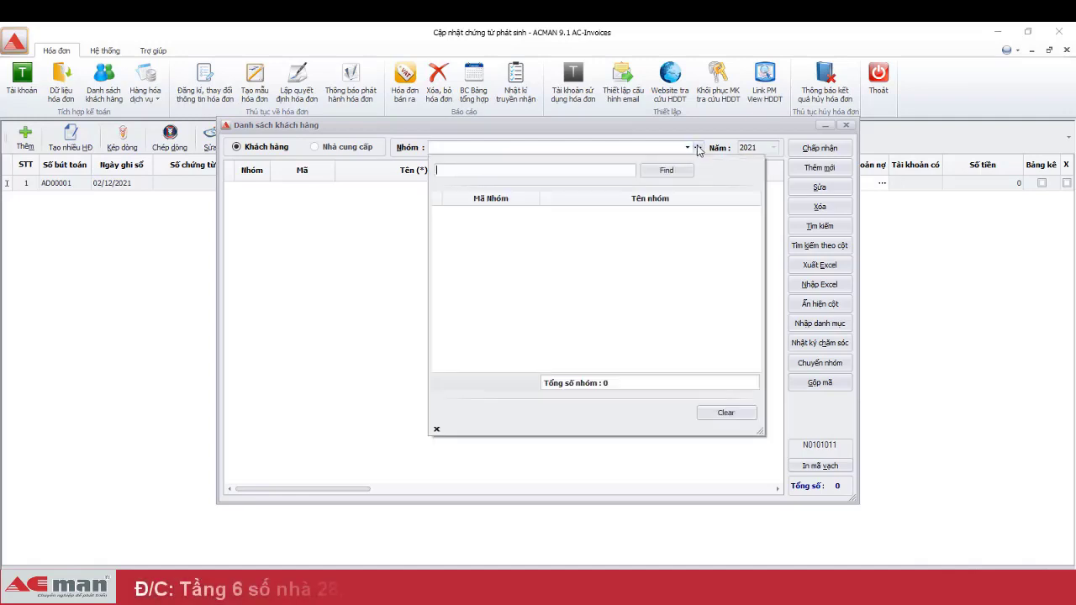
pyautogui.click(698, 149)
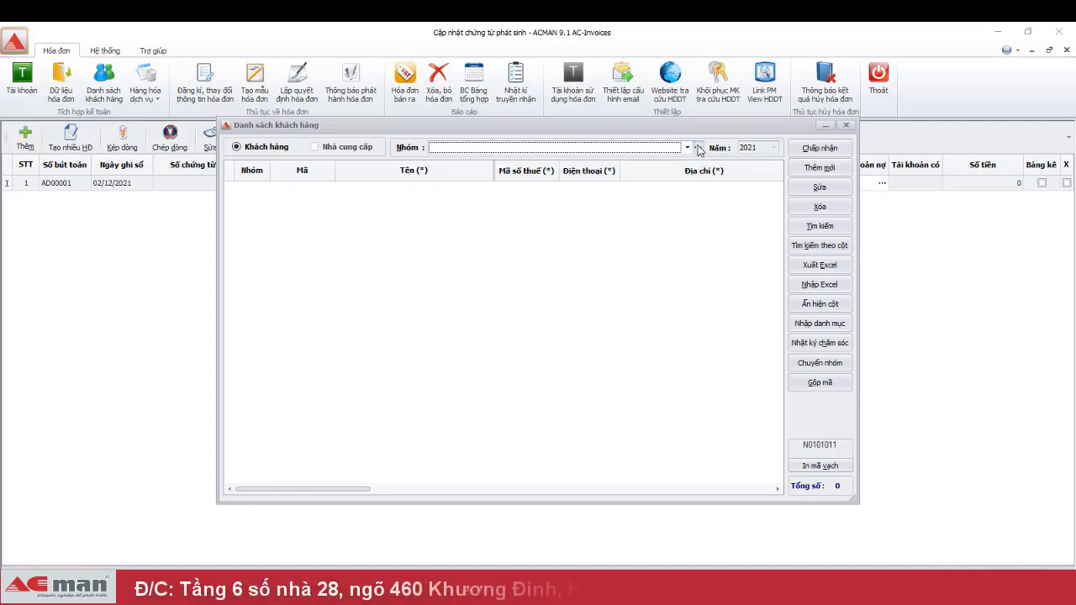
pyautogui.click(696, 149)
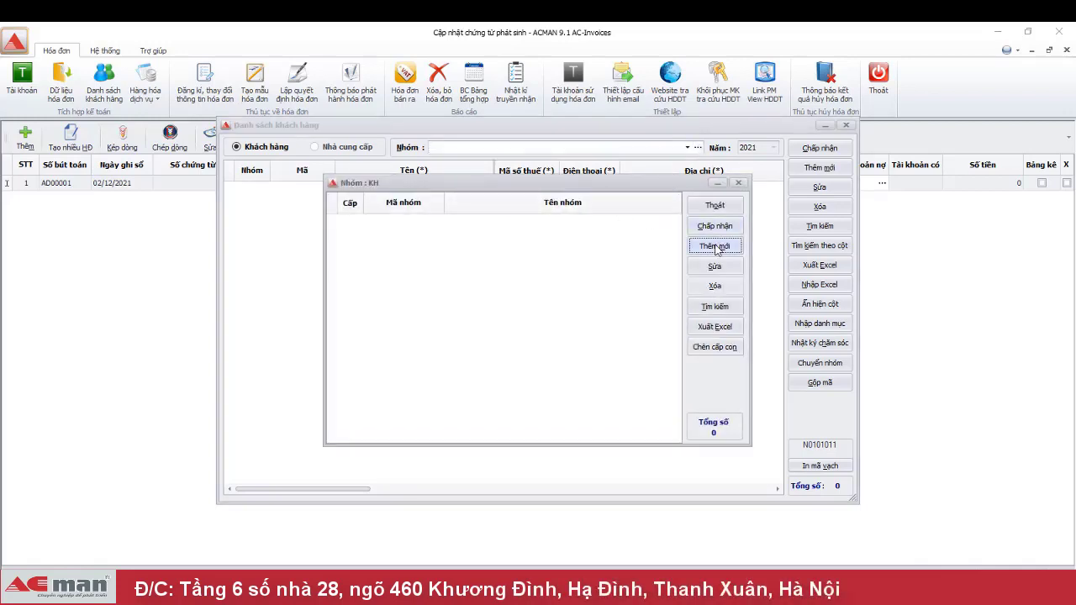
pyautogui.click(714, 246)
pyautogui.write('Khách hàng')
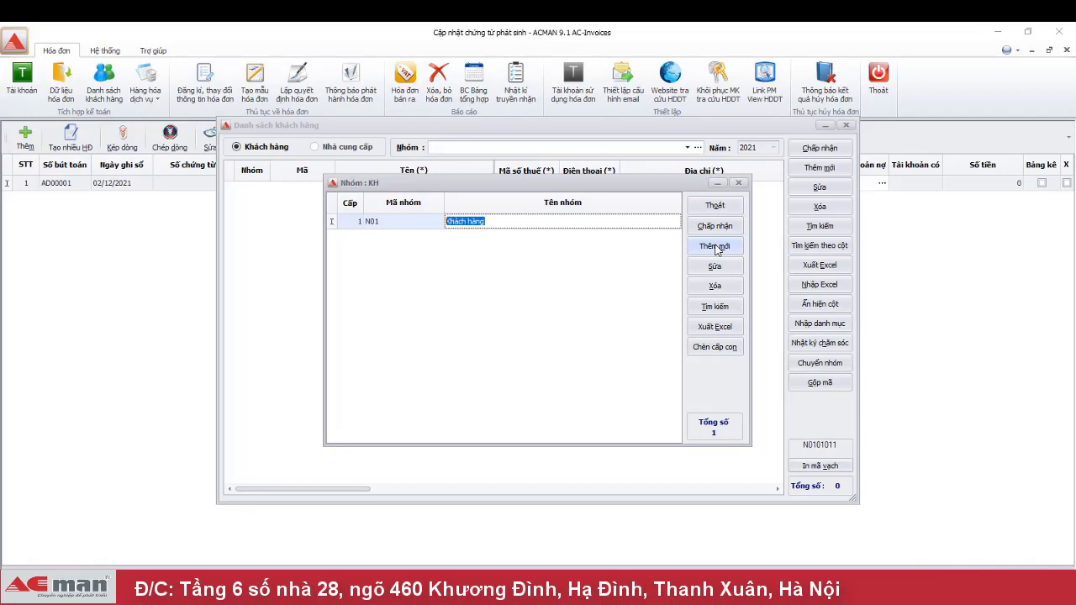
pyautogui.click(727, 230)
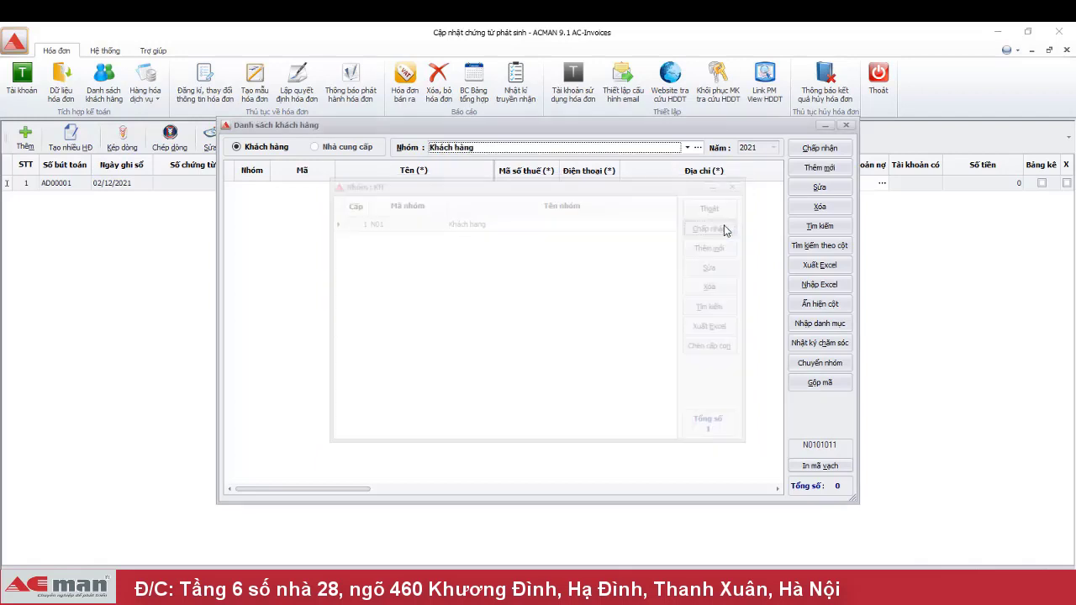
# - Add a new company customer with pasted name, tax code and address, and accept it for the voucher
pyautogui.click(825, 172)
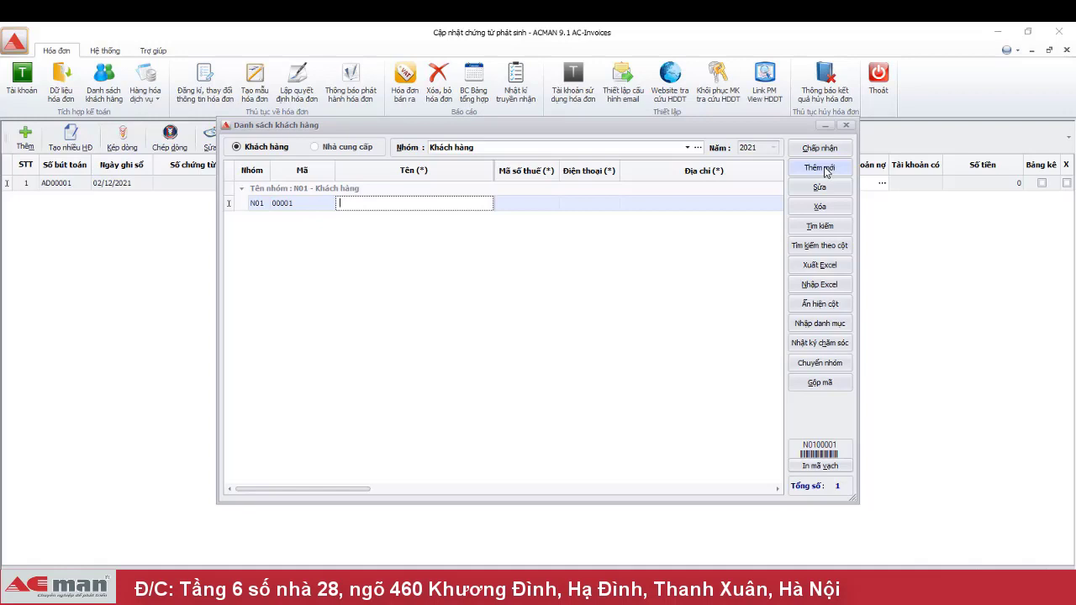
pyautogui.hotkey('ctrl', 'v')
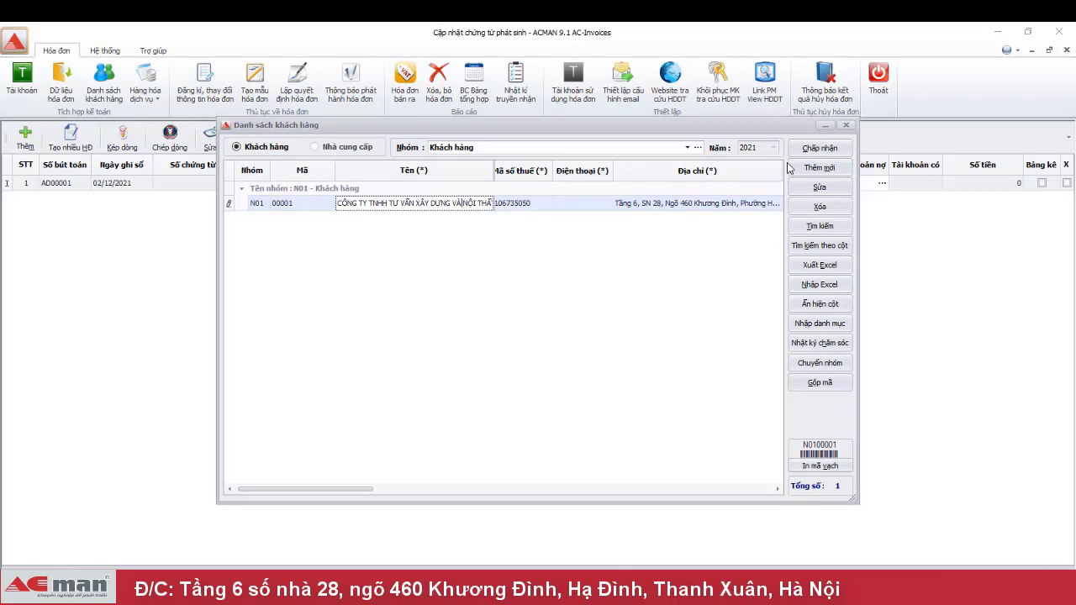
pyautogui.click(823, 150)
pyautogui.click(823, 149)
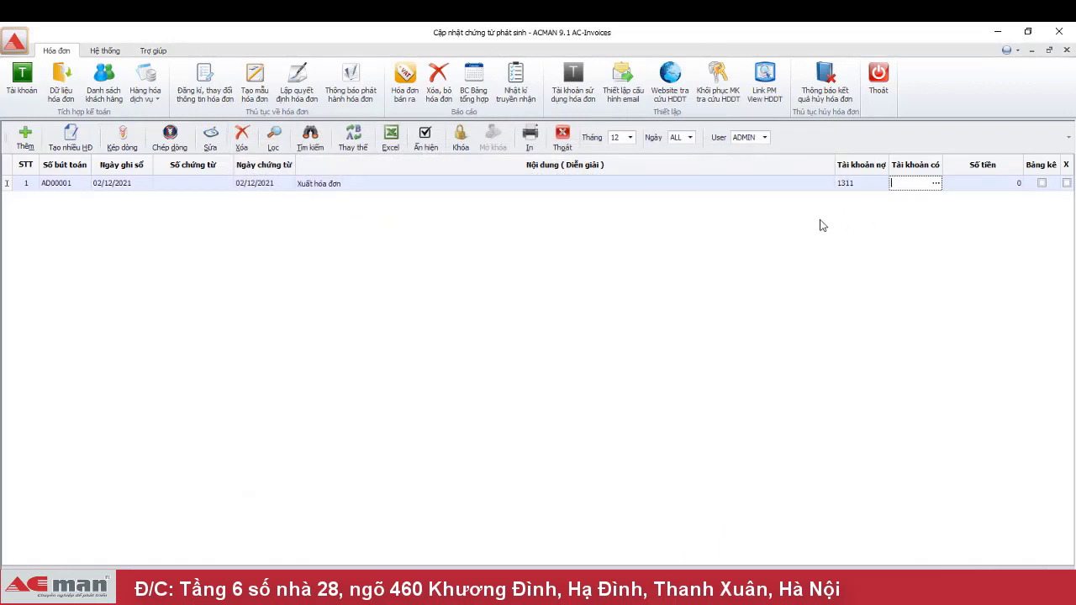
# - Enter credit account 5111 and bring up the goods list for the new VAT invoice
pyautogui.write('5111')
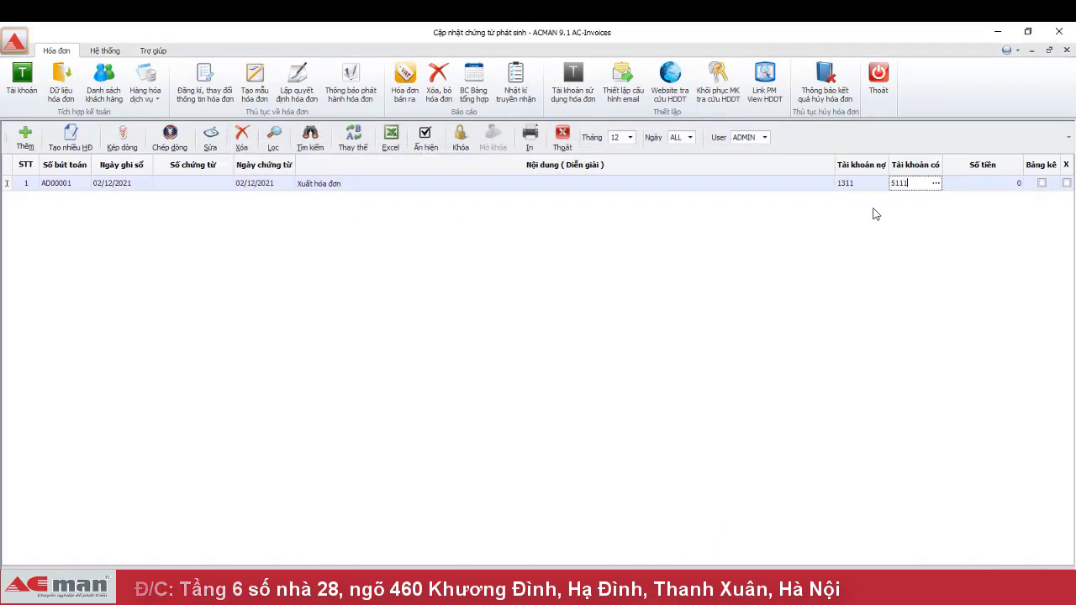
pyautogui.press('Return')
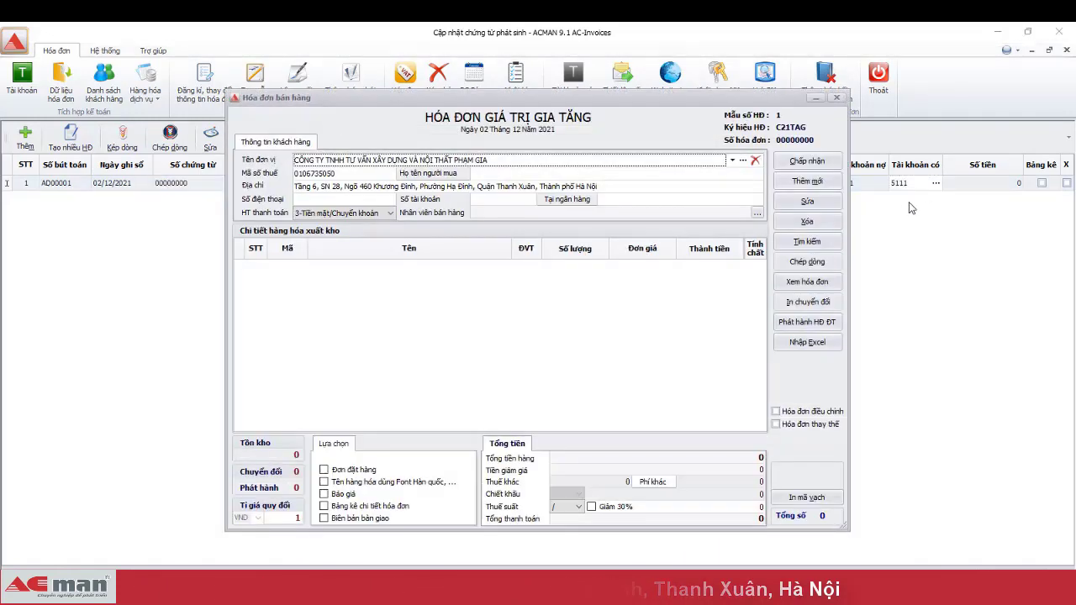
pyautogui.click(808, 182)
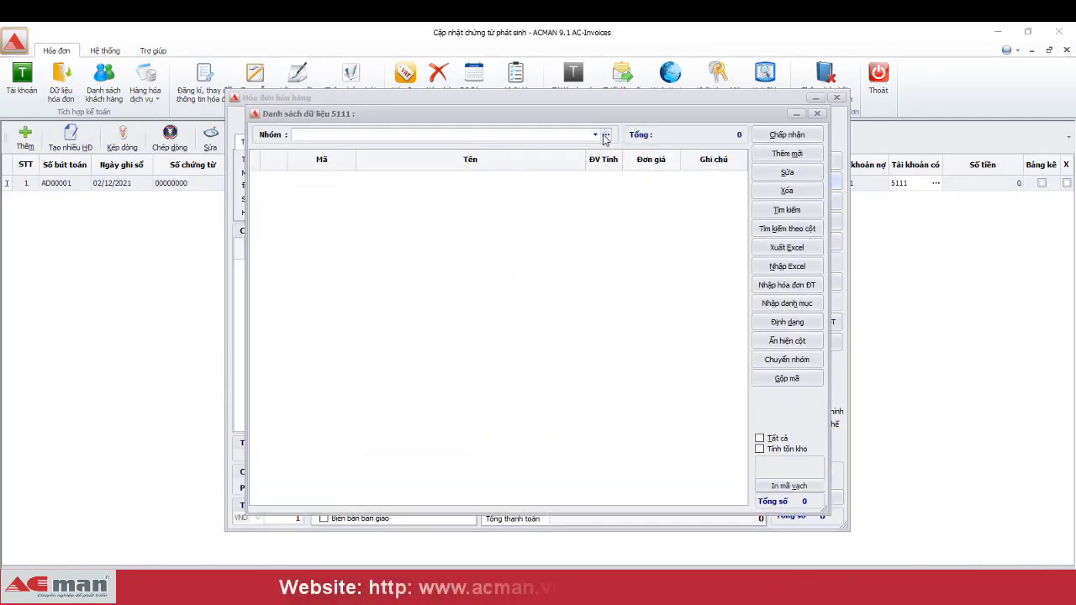
# - Create goods group N01 named 'Hàng hóa'
pyautogui.click(604, 135)
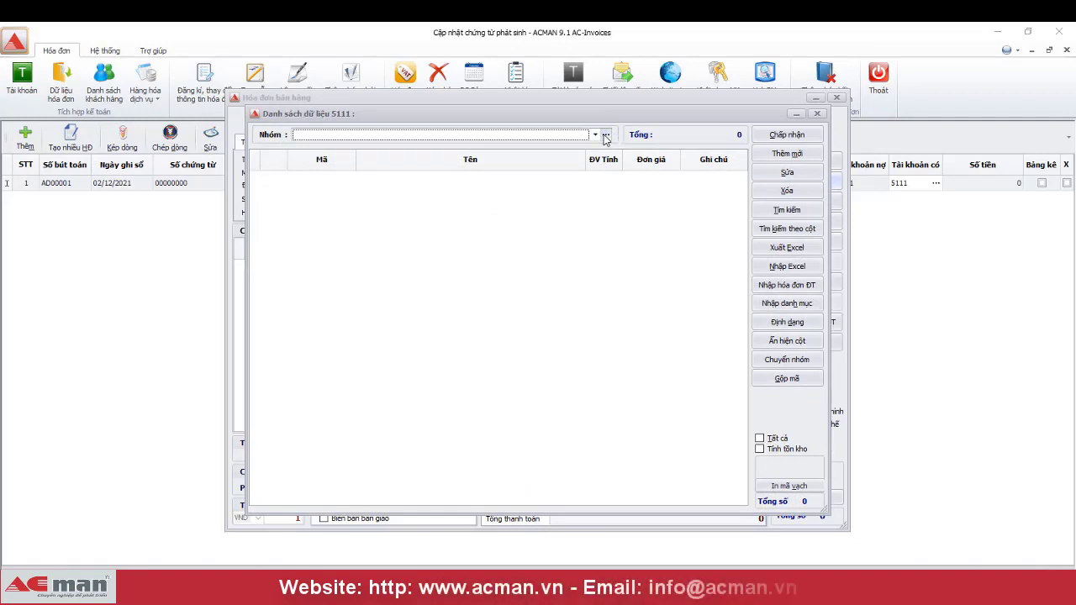
pyautogui.click(713, 245)
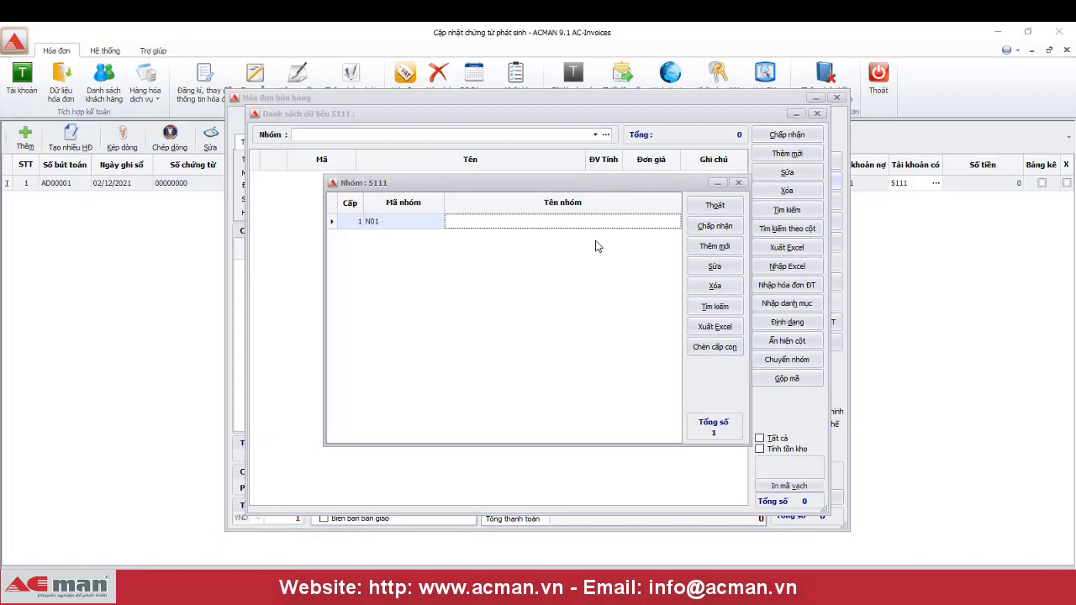
pyautogui.write('Han')
pyautogui.write('g hóa')
pyautogui.hotkey('ctrl', 'a')
pyautogui.press('Return')
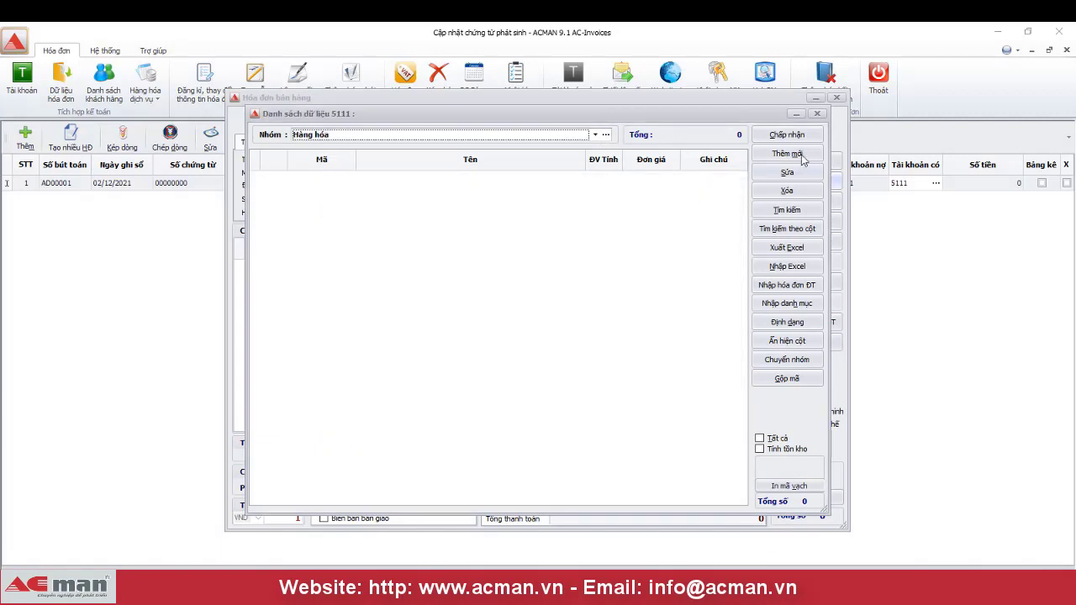
# - Add item 'Phần mềm Kế toán TT200', unit Bộ, price 8.000.000, to the invoice
pyautogui.click(800, 156)
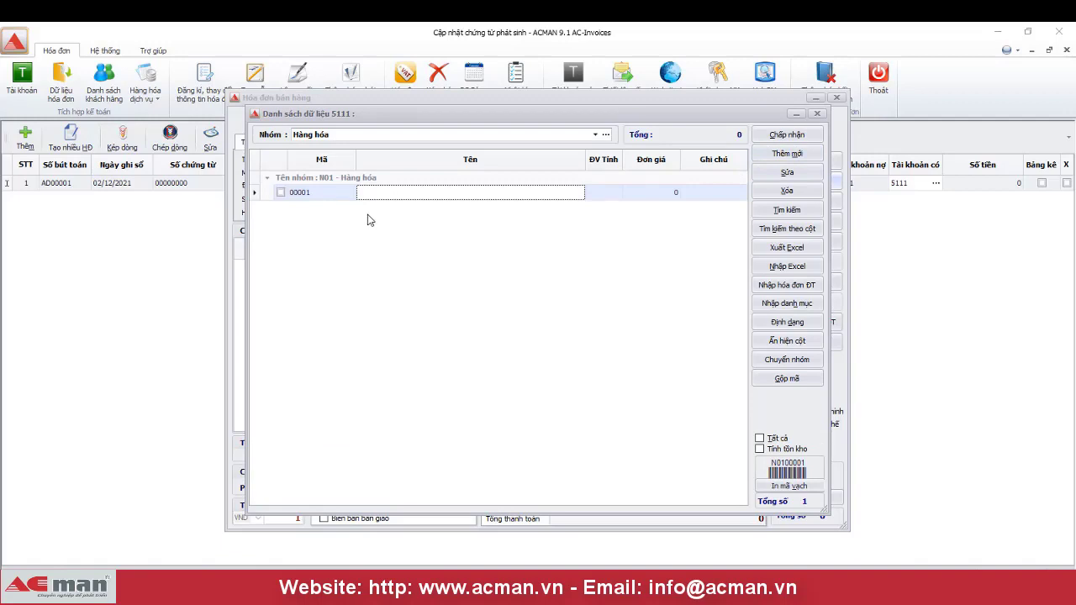
pyautogui.write('Phần meềm')
pyautogui.press('Tab')
pyautogui.write('Bộ')
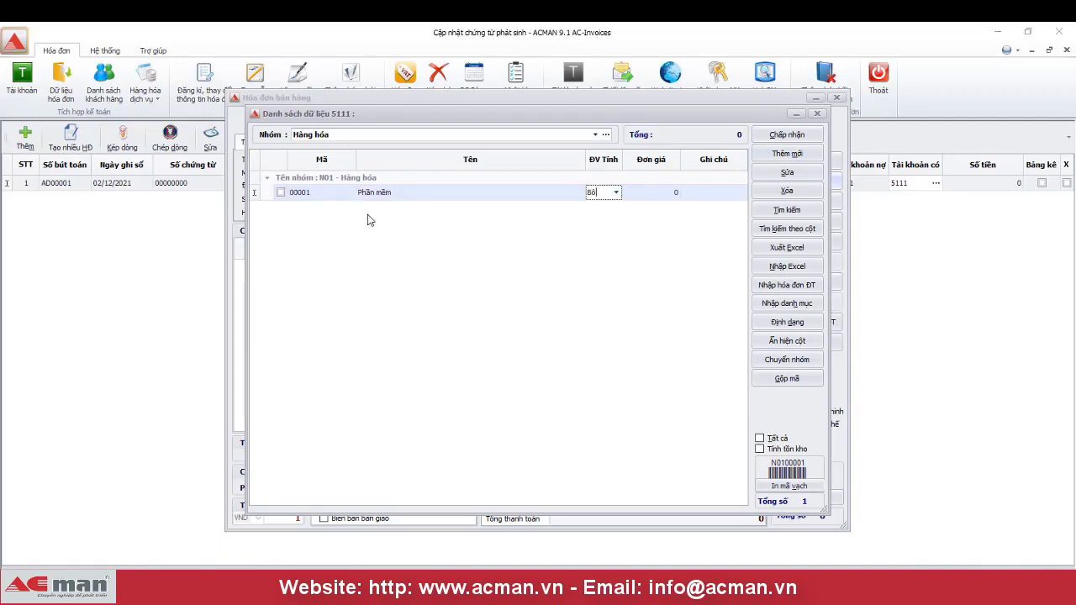
pyautogui.click(446, 195)
pyautogui.write('Ke')
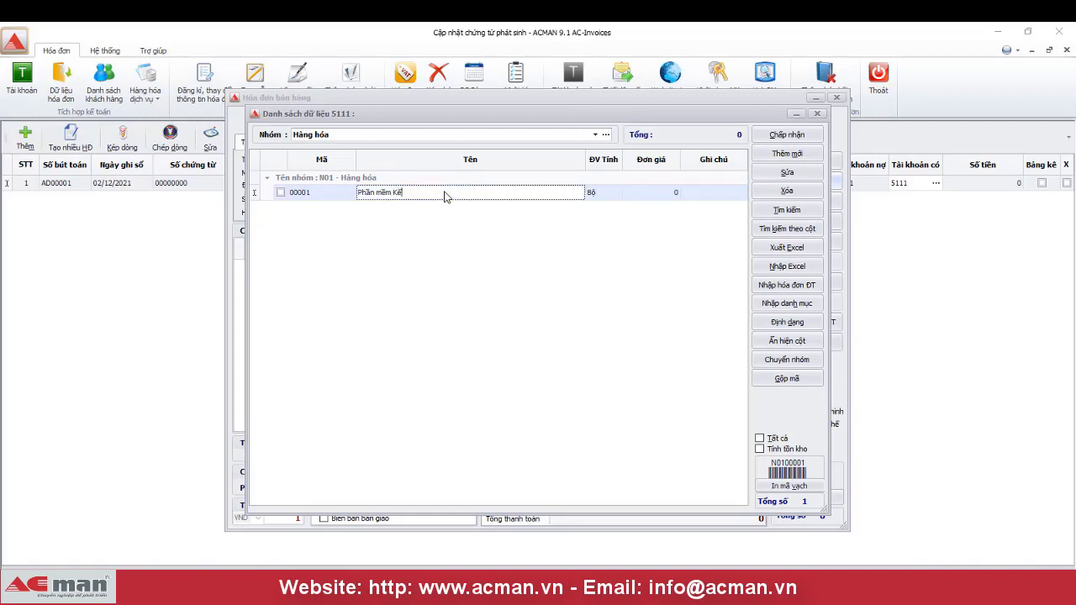
pyautogui.write(' toán TT200')
pyautogui.press('Tab')
pyautogui.press('Tab')
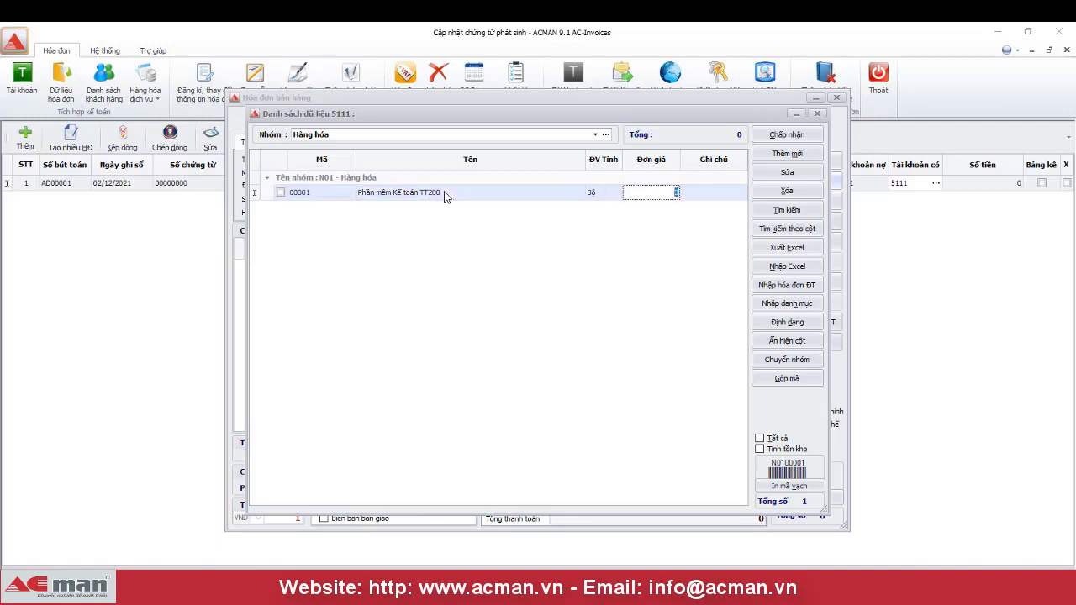
pyautogui.write('80.000.000')
pyautogui.press('Tab')
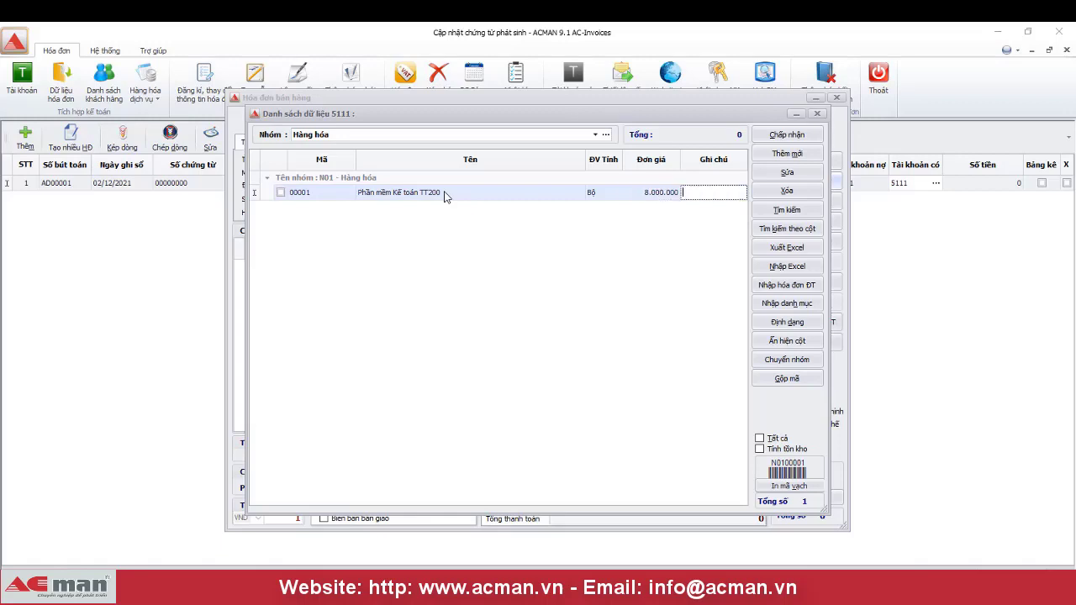
pyautogui.click(797, 139)
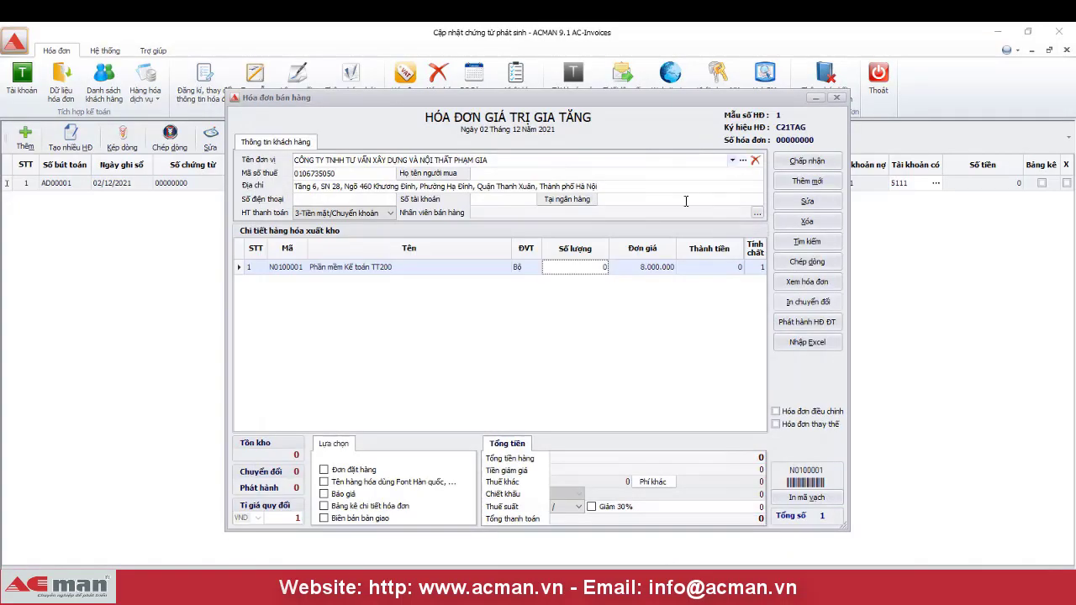
# - Set the software line's quantity to 1 and add item 00002 'Diễn giải' from group Hàng hóa
pyautogui.write('1')
pyautogui.press('Tab')
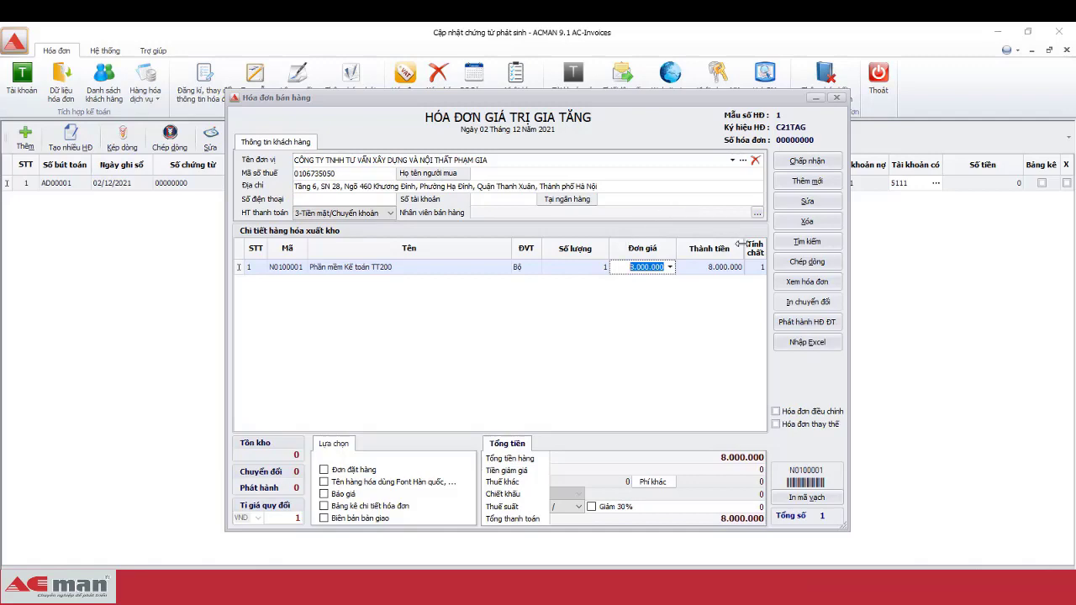
pyautogui.click(806, 182)
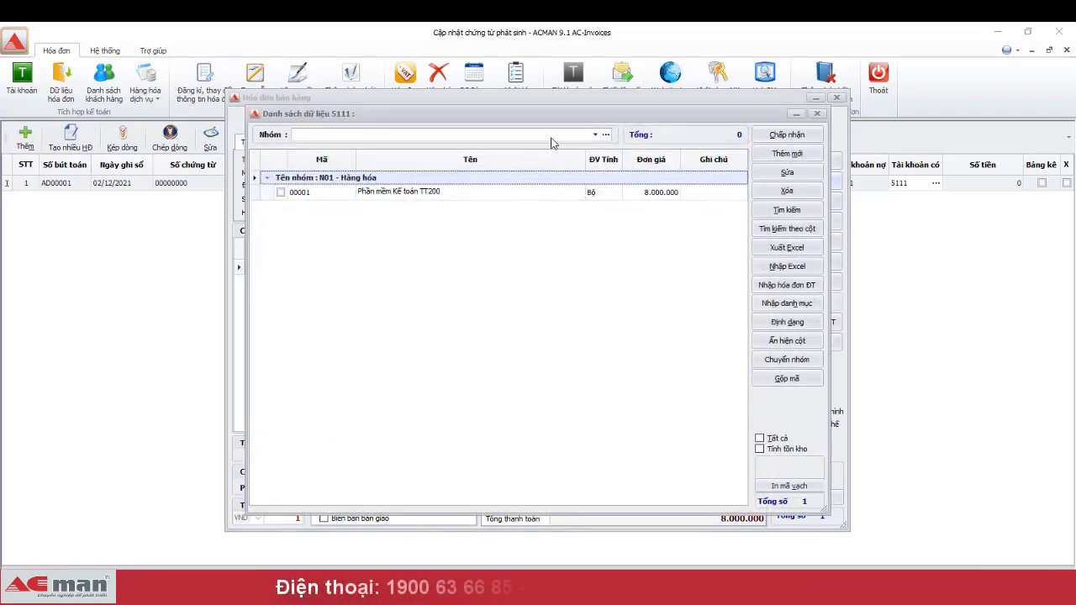
pyautogui.click(595, 135)
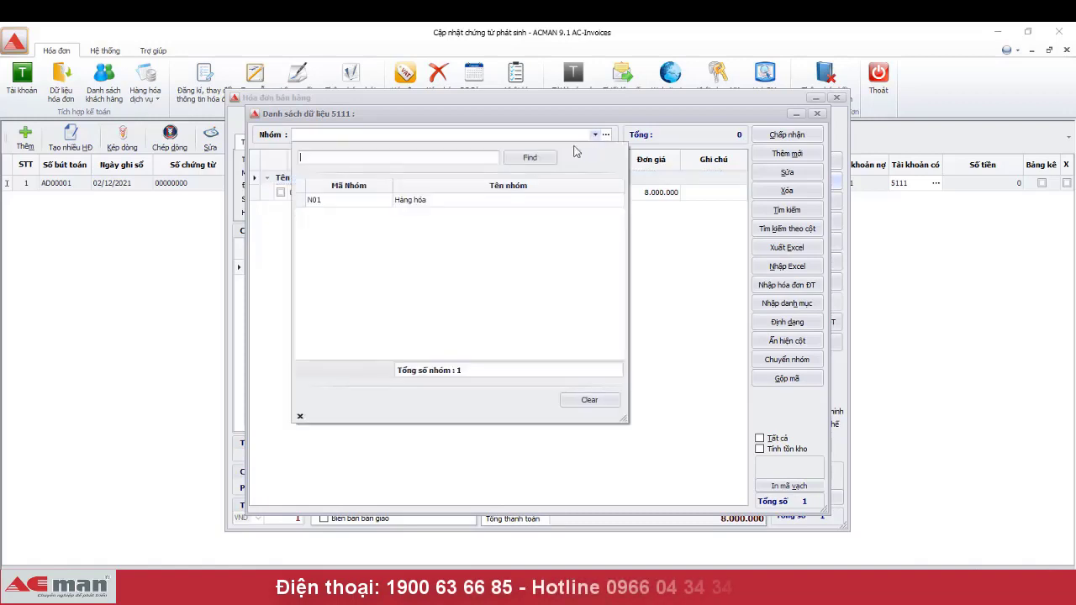
pyautogui.click(462, 204)
pyautogui.click(794, 158)
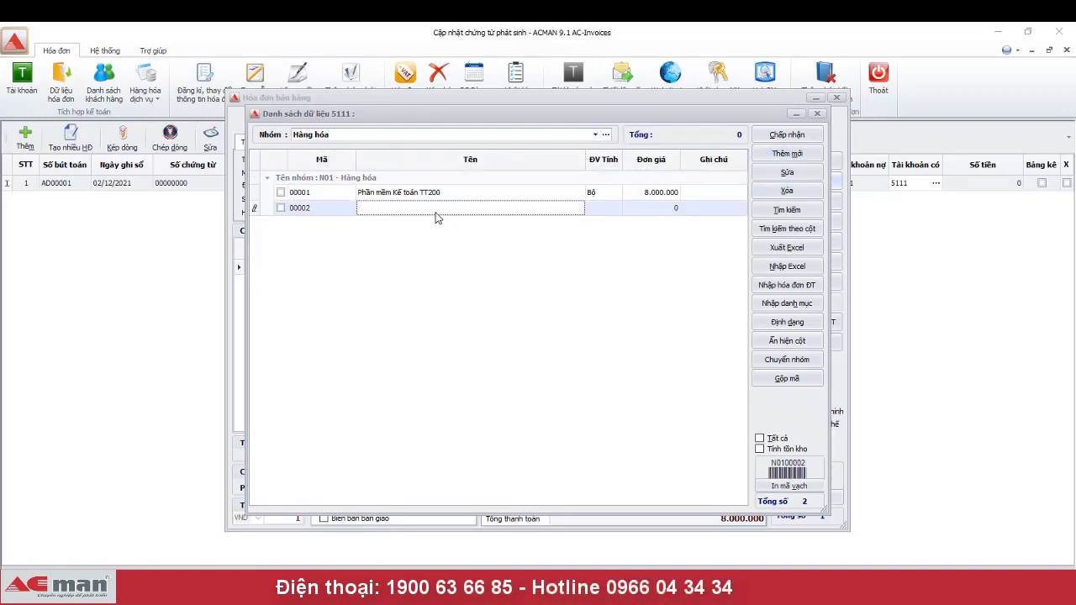
pyautogui.write('Diễn giải')
pyautogui.press('Tab')
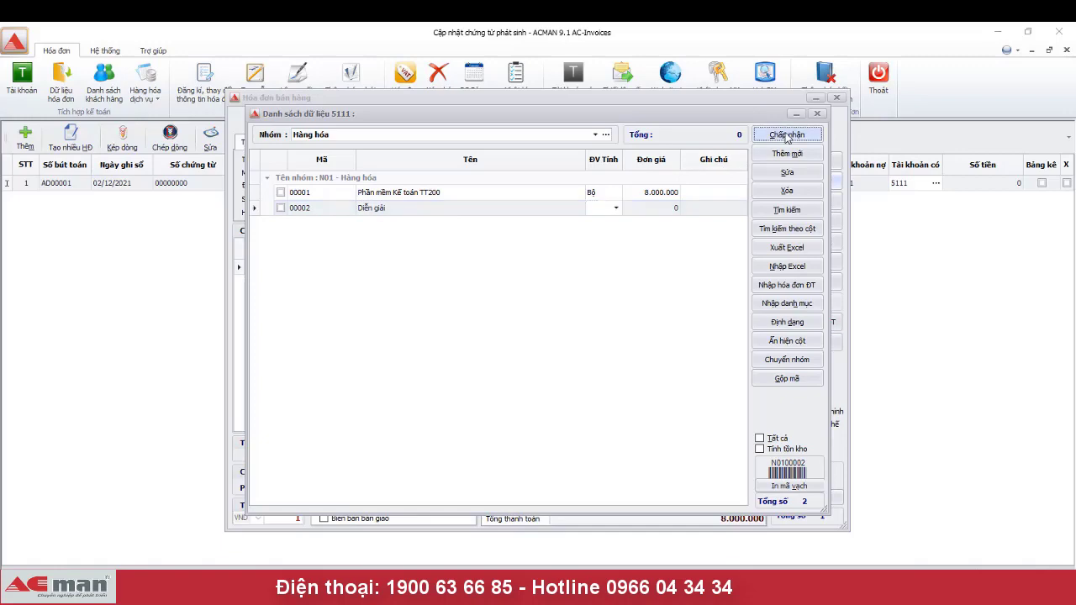
pyautogui.click(787, 136)
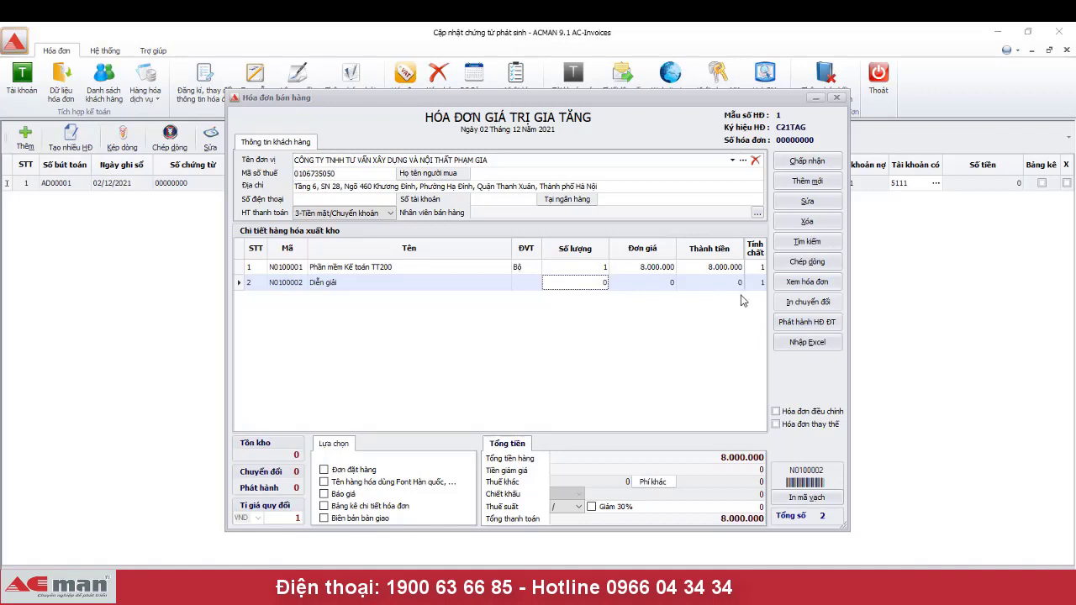
# - Rename the second invoice line to 'Diễn giải ( Nội dung )'
pyautogui.click(758, 268)
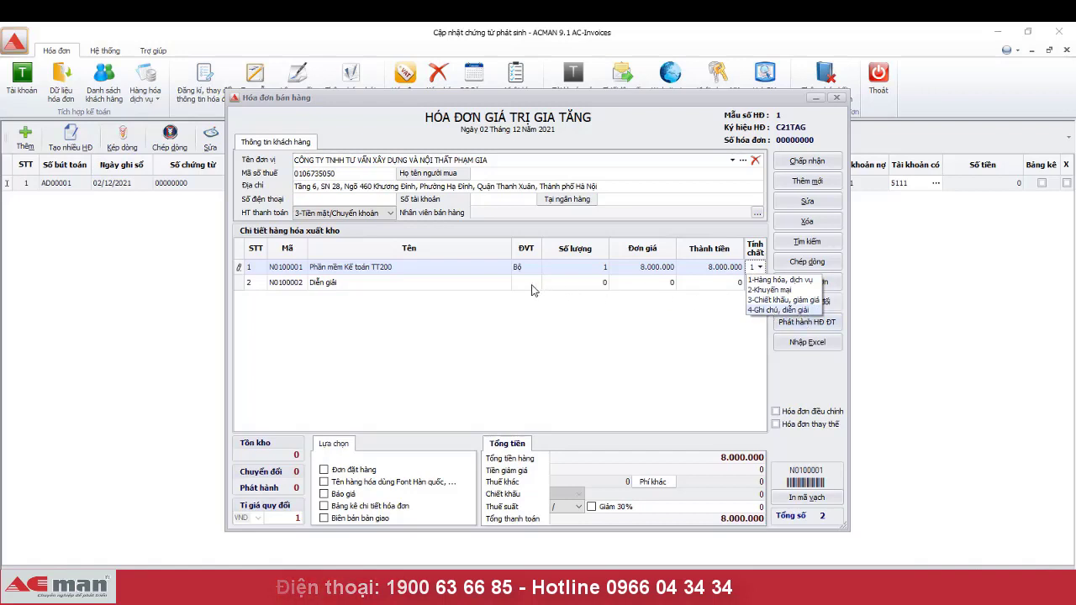
pyautogui.click(451, 284)
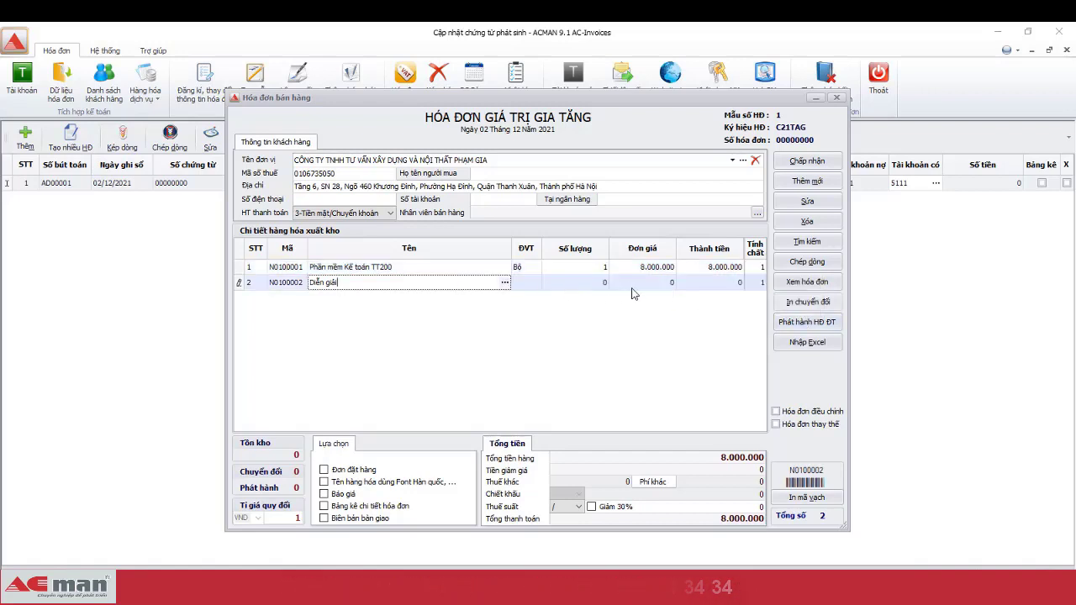
pyautogui.moveTo(391, 283); pyautogui.dragTo(211, 279)
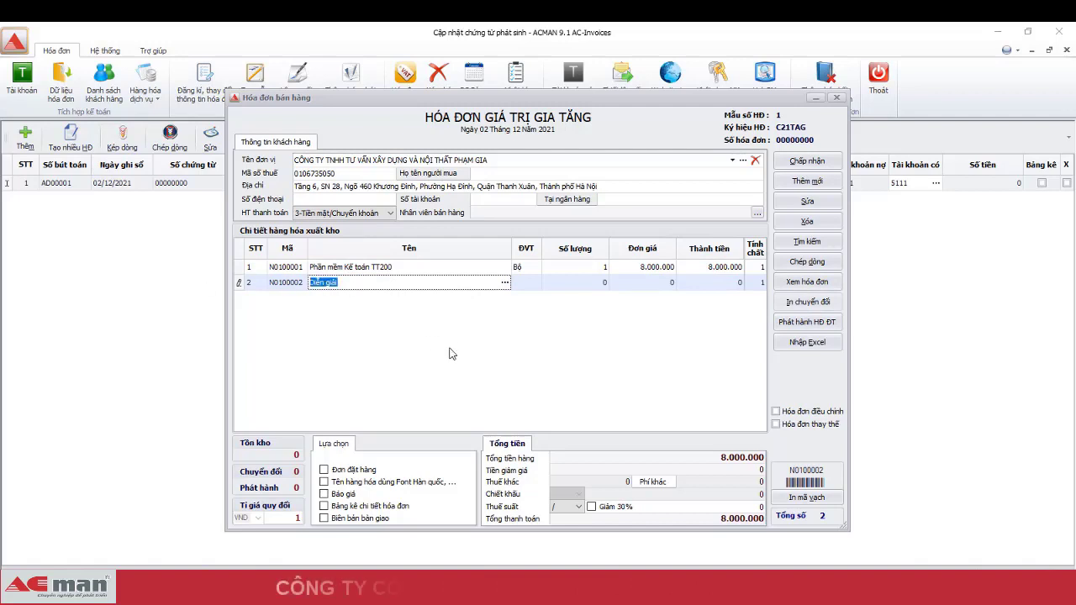
pyautogui.click(398, 284)
pyautogui.write('(')
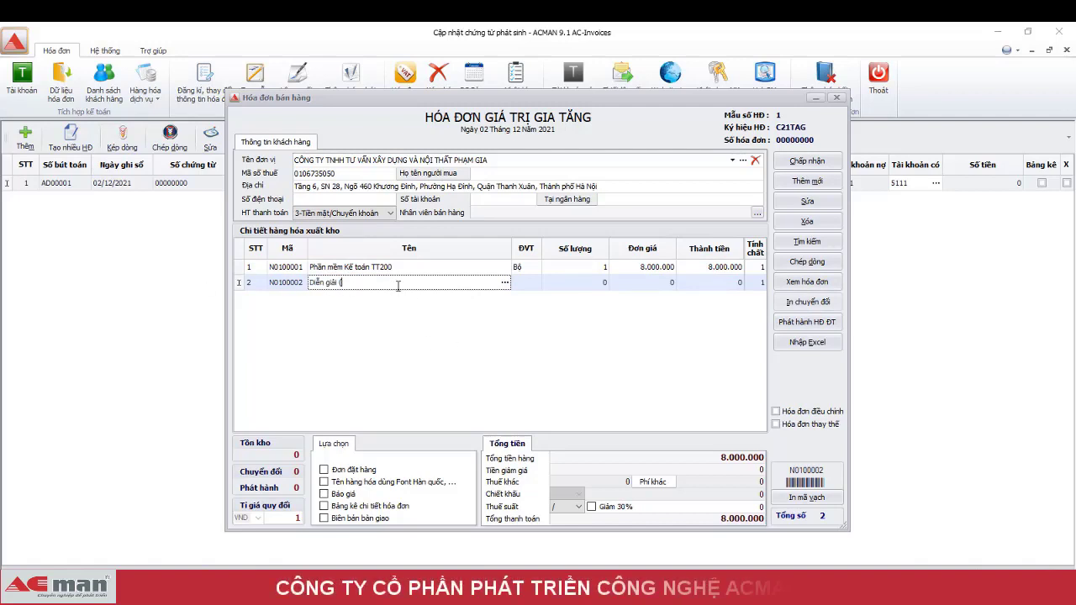
pyautogui.write('Nội dung')
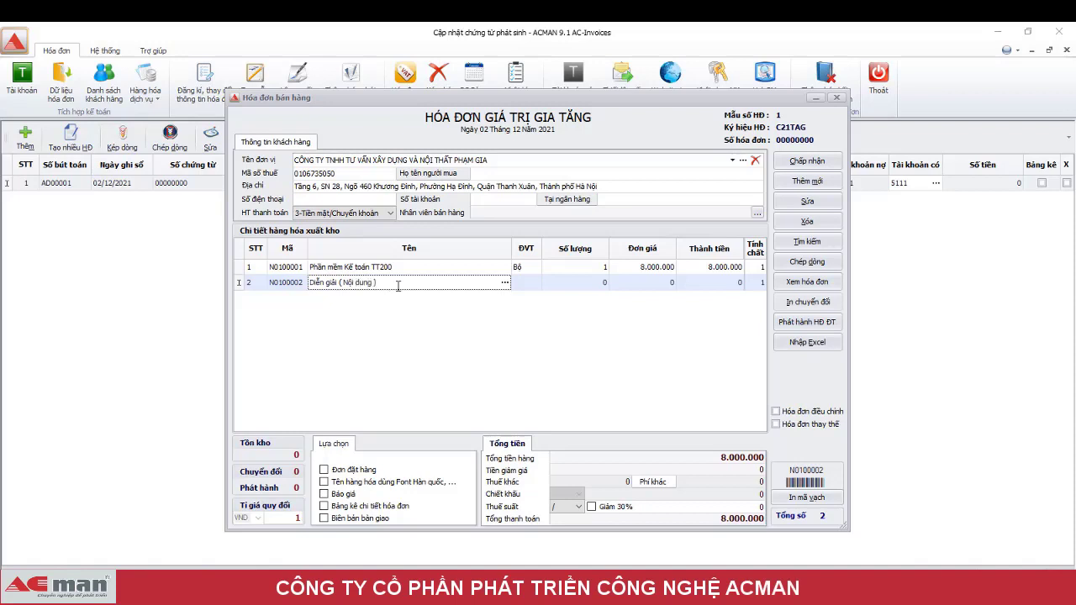
pyautogui.press('Tab')
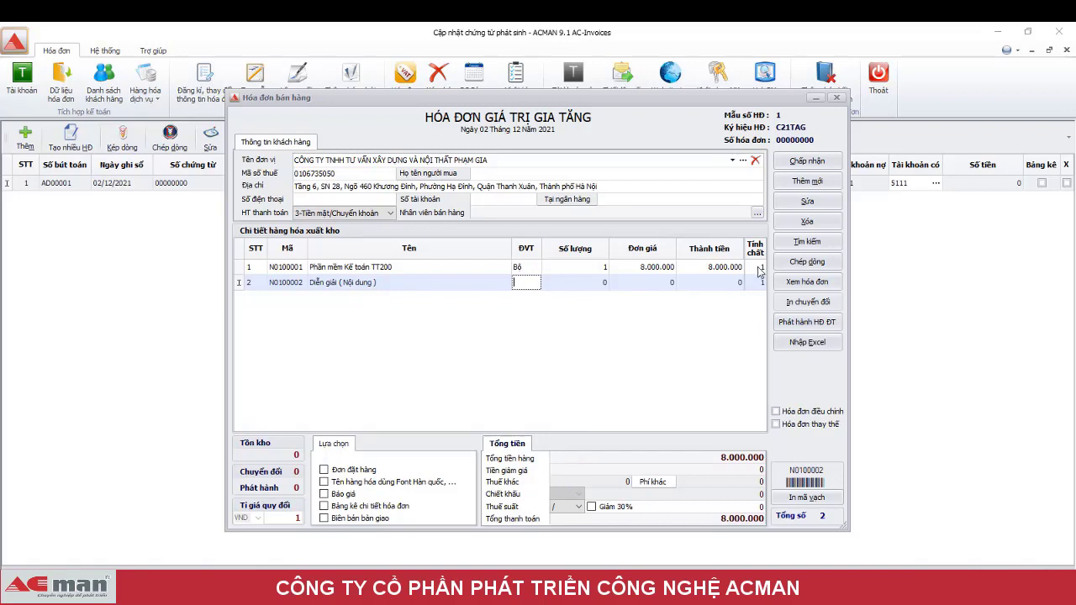
# - Apply a 10% VAT rate and preview the draft invoice
pyautogui.click(578, 507)
pyautogui.click(561, 550)
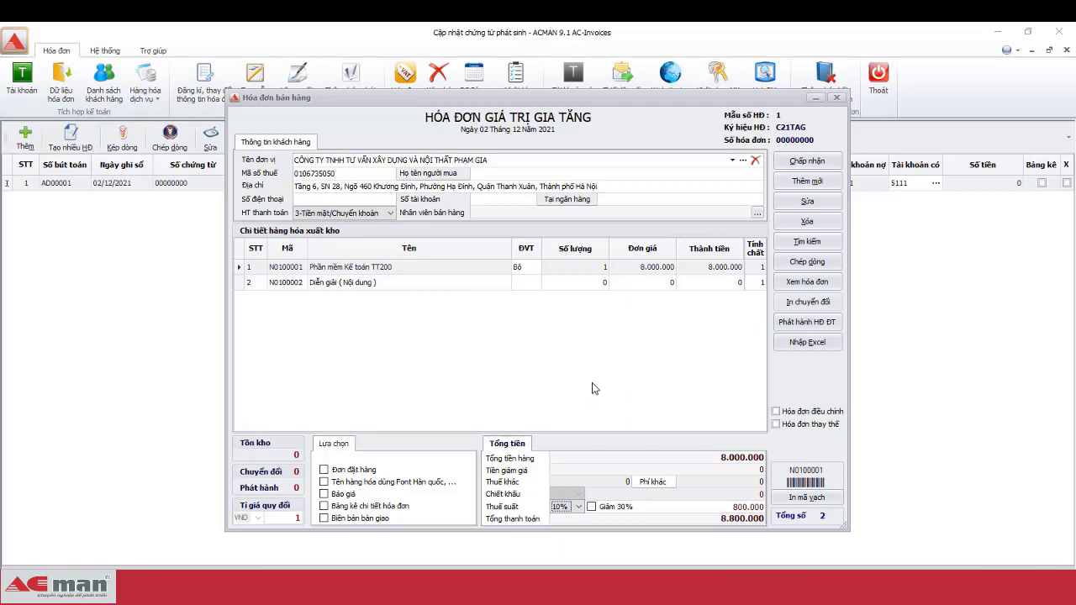
pyautogui.press('Tab')
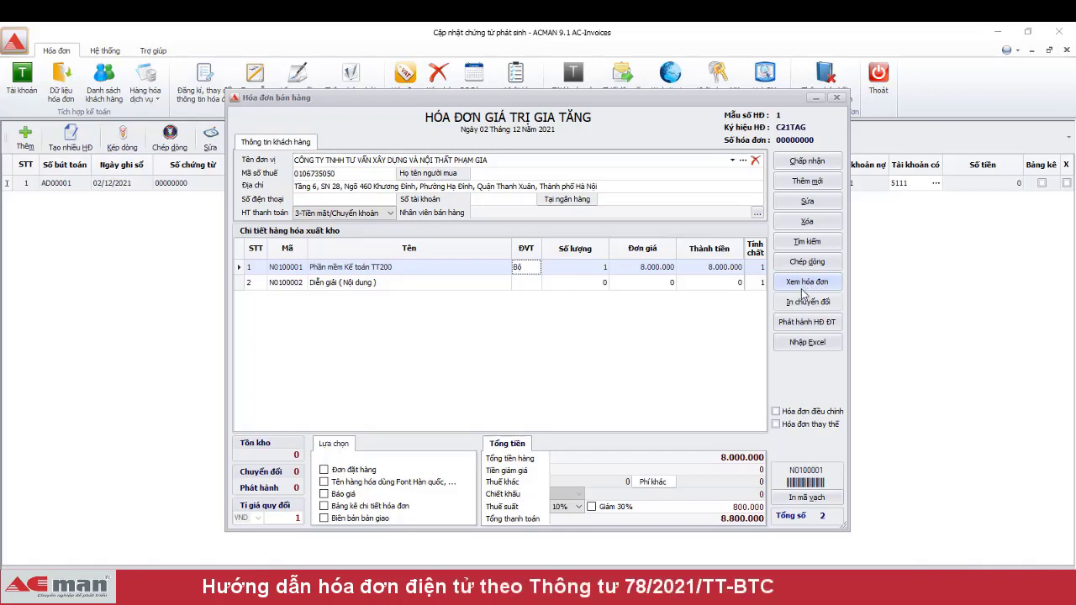
pyautogui.click(802, 287)
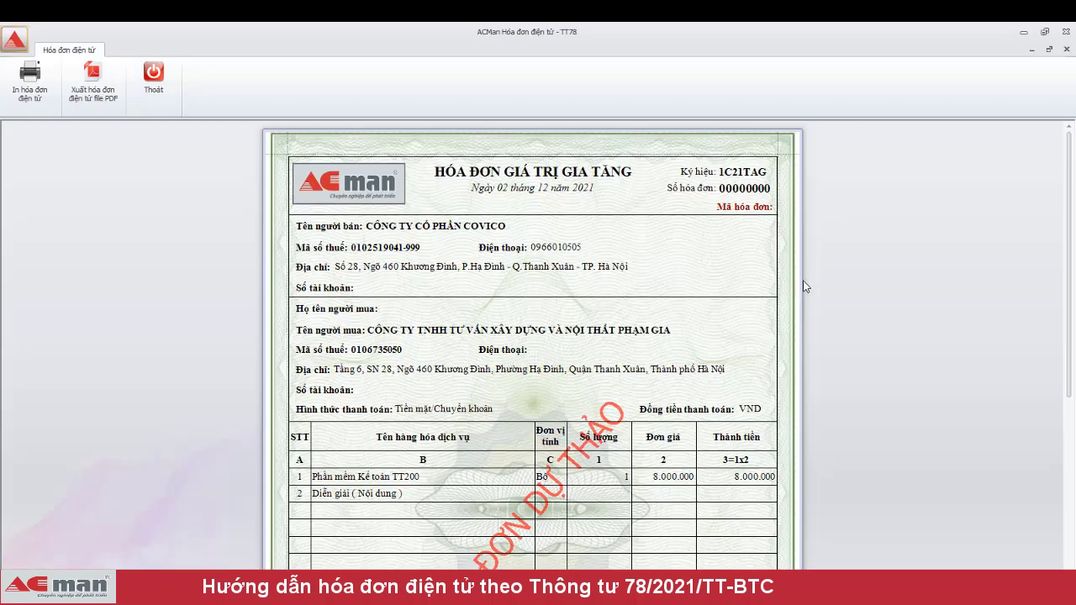
# - Scroll through the draft preview, close it, and attempt issuing the e-invoice
pyautogui.scroll(-3, 696, 294)
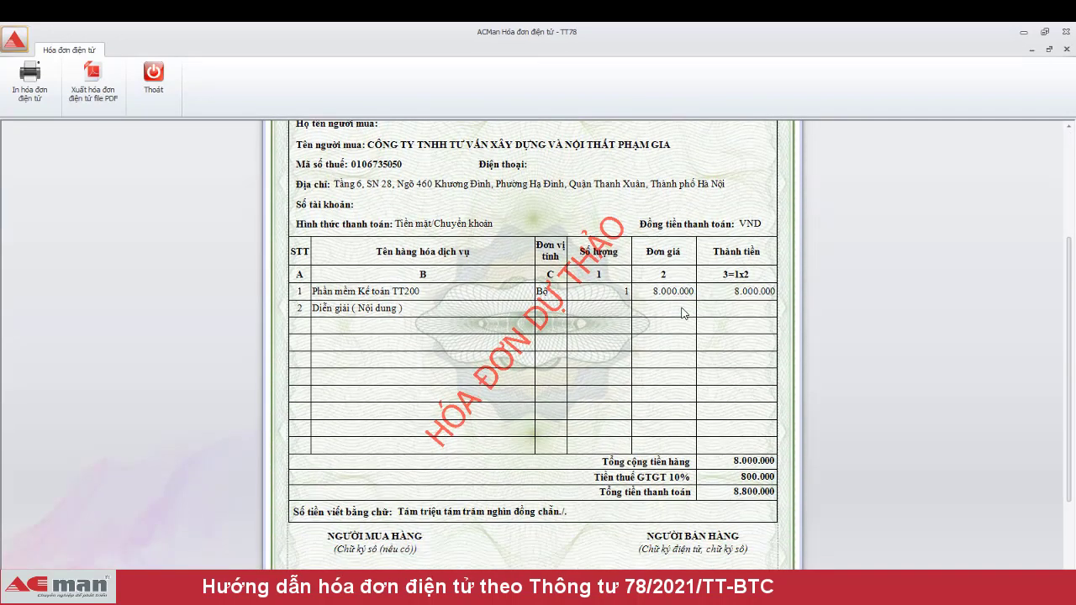
pyautogui.scroll(-3, 682, 313)
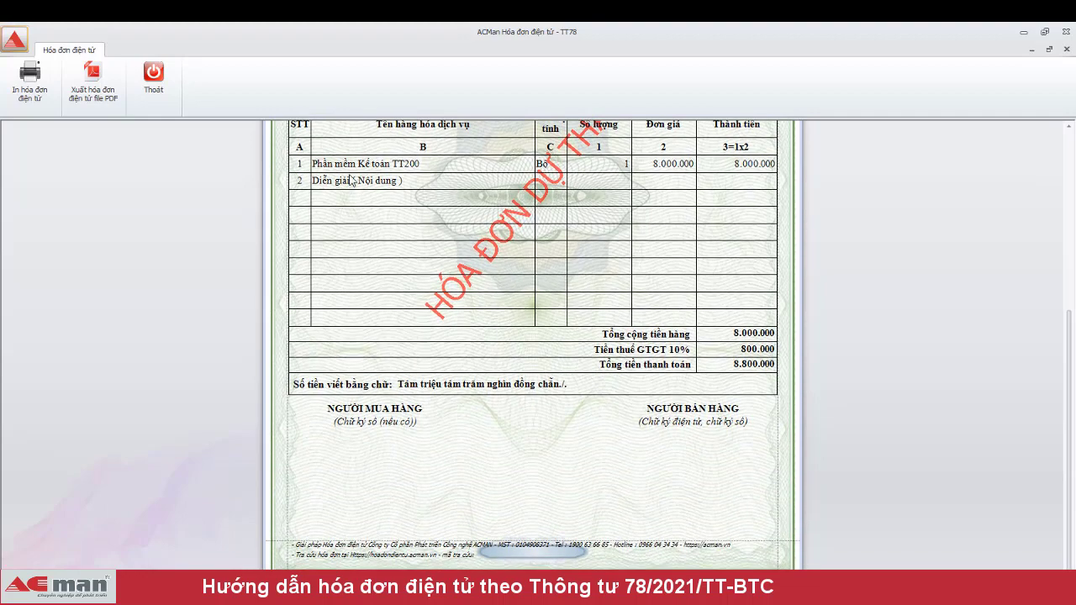
pyautogui.click(153, 84)
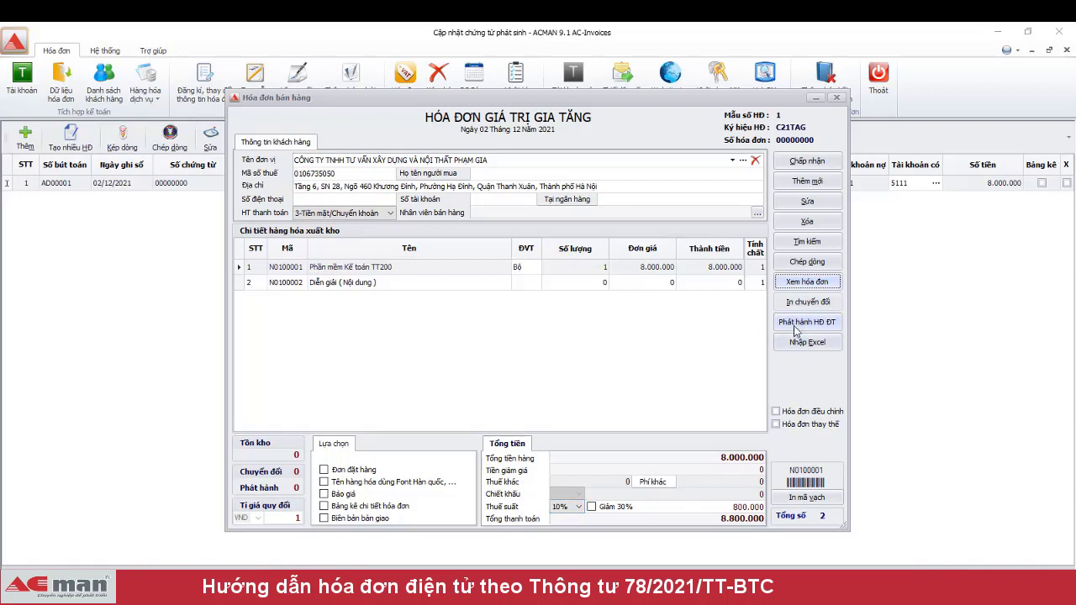
pyautogui.click(795, 327)
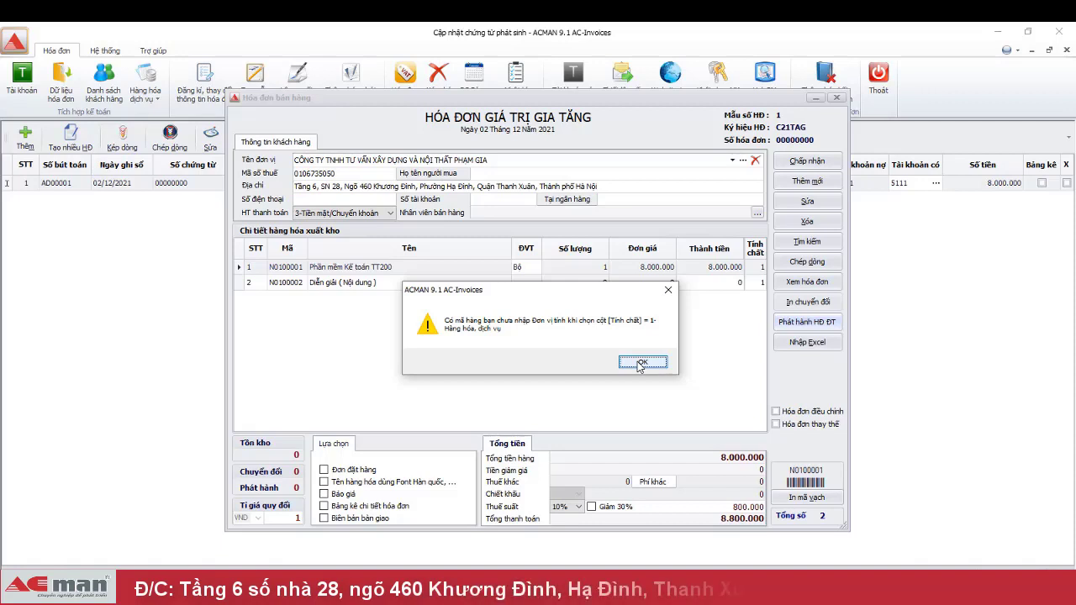
# - Dismiss the warning, set line 2's property to 4 (note/description), and start issuing
pyautogui.click(638, 363)
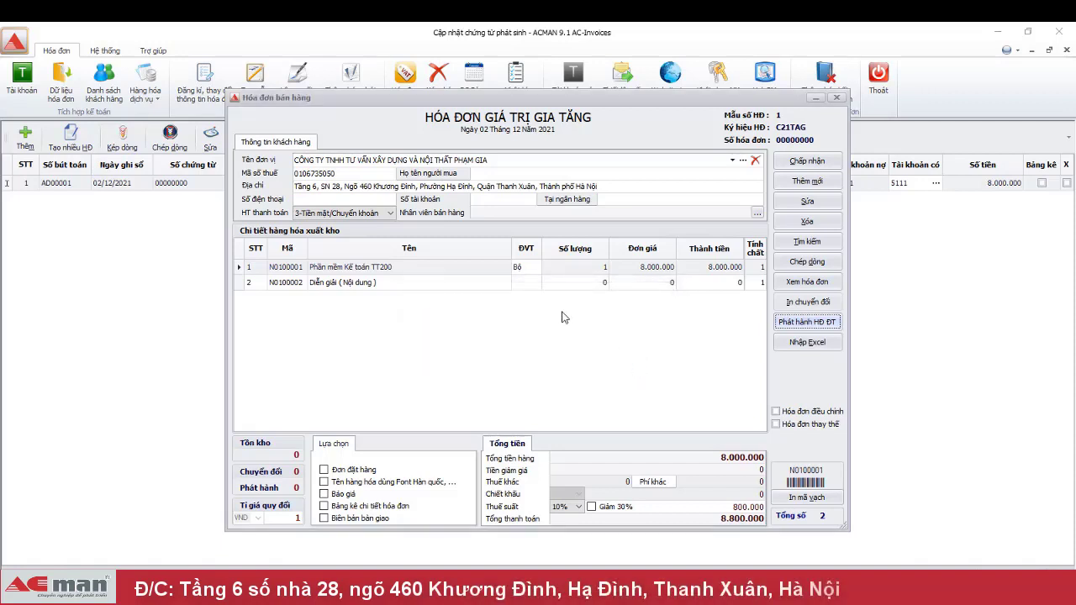
pyautogui.click(759, 284)
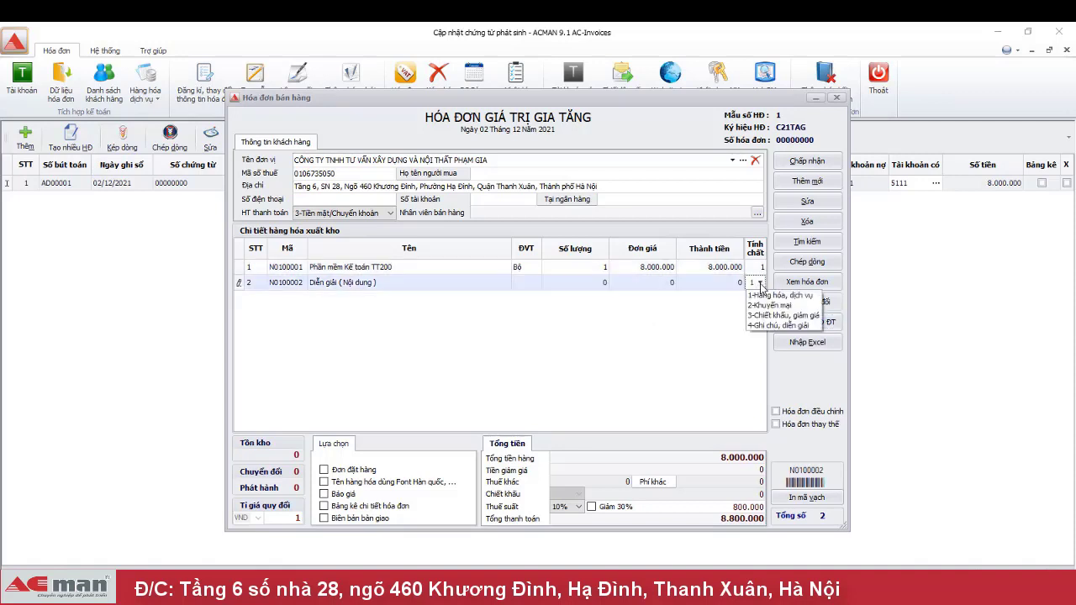
pyautogui.click(775, 325)
pyautogui.click(643, 284)
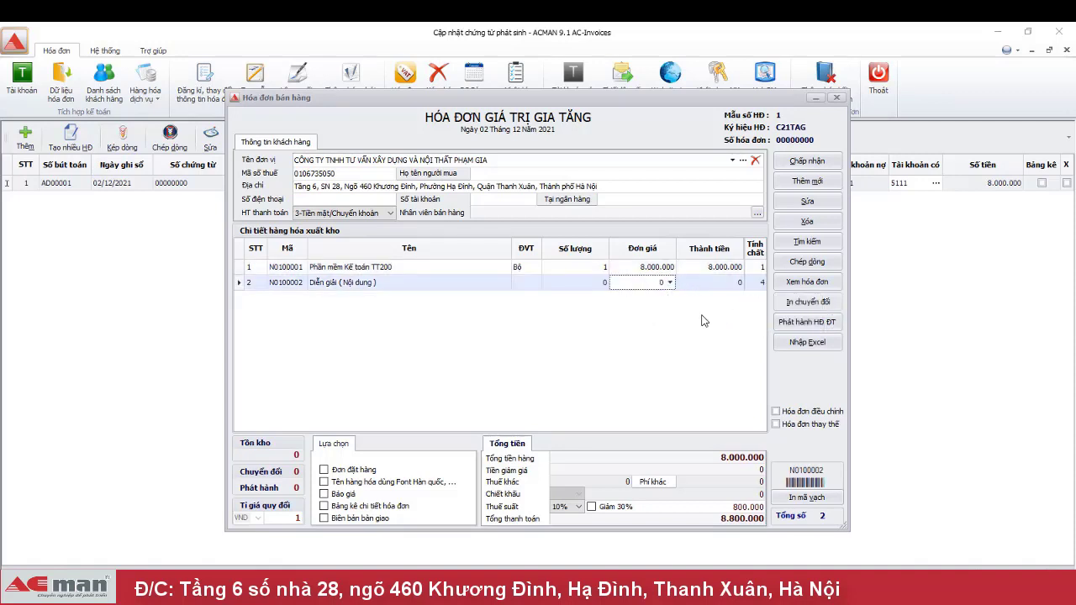
pyautogui.click(811, 328)
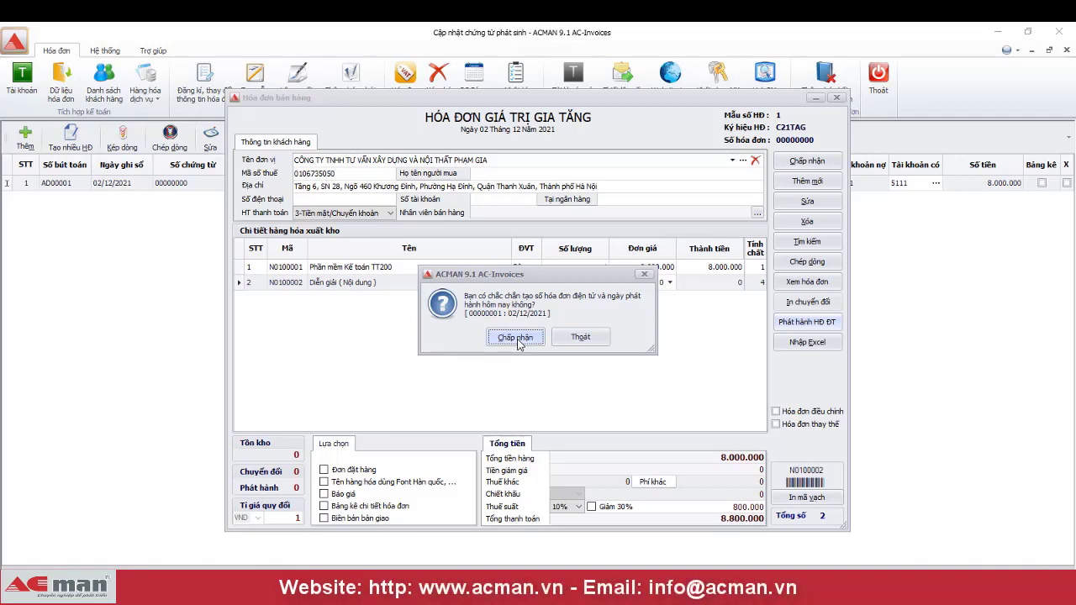
# - Confirm invoice 00000001 dated 02/12/2021, sign with the PIN, and acknowledge the issue notice
pyautogui.click(516, 338)
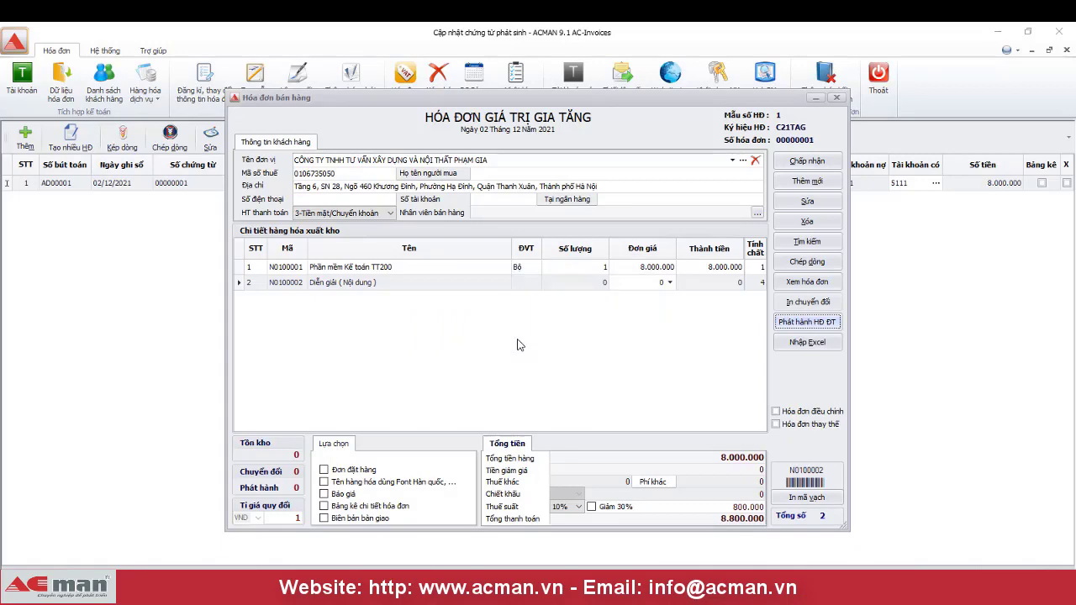
pyautogui.write('12345')
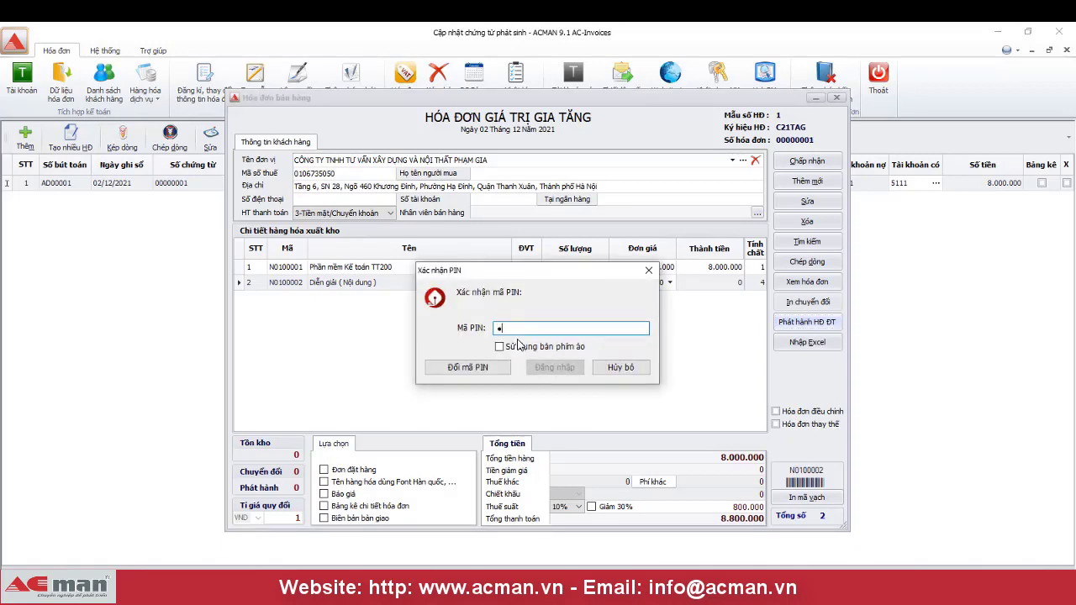
pyautogui.write('678')
pyautogui.click(568, 370)
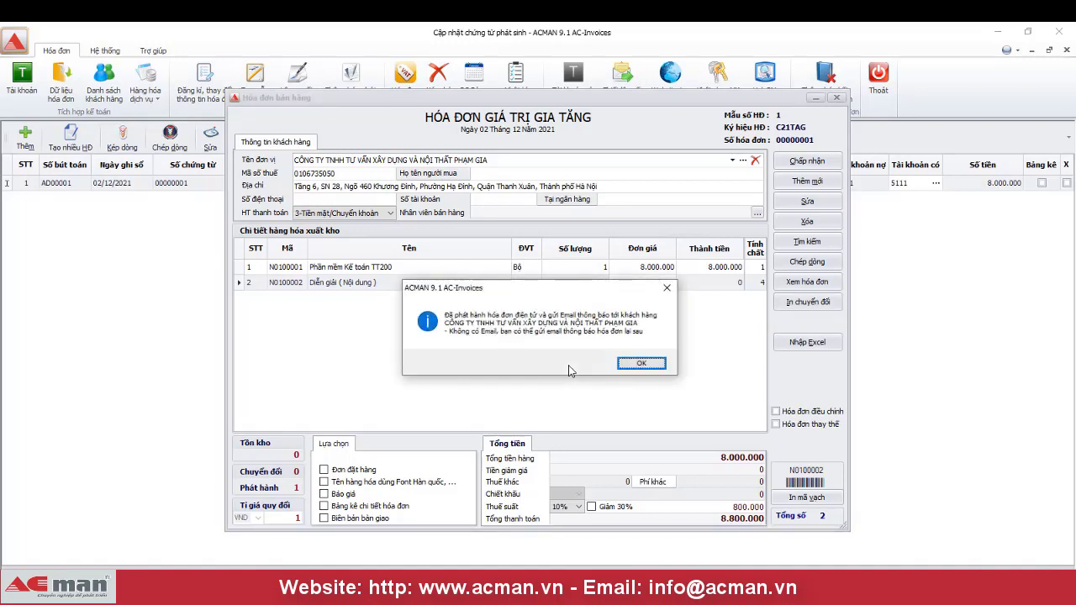
pyautogui.click(657, 364)
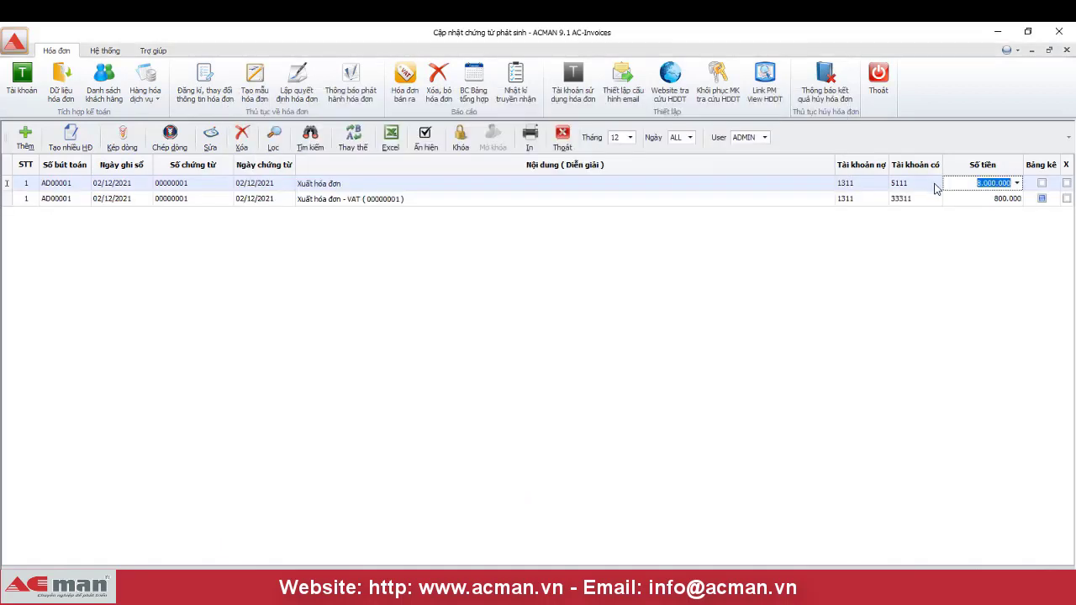
# - Reopen invoice 00000001 and review its e-invoice preview: items, 8.800.000 total and digital signature
pyautogui.click(935, 188)
pyautogui.click(935, 188)
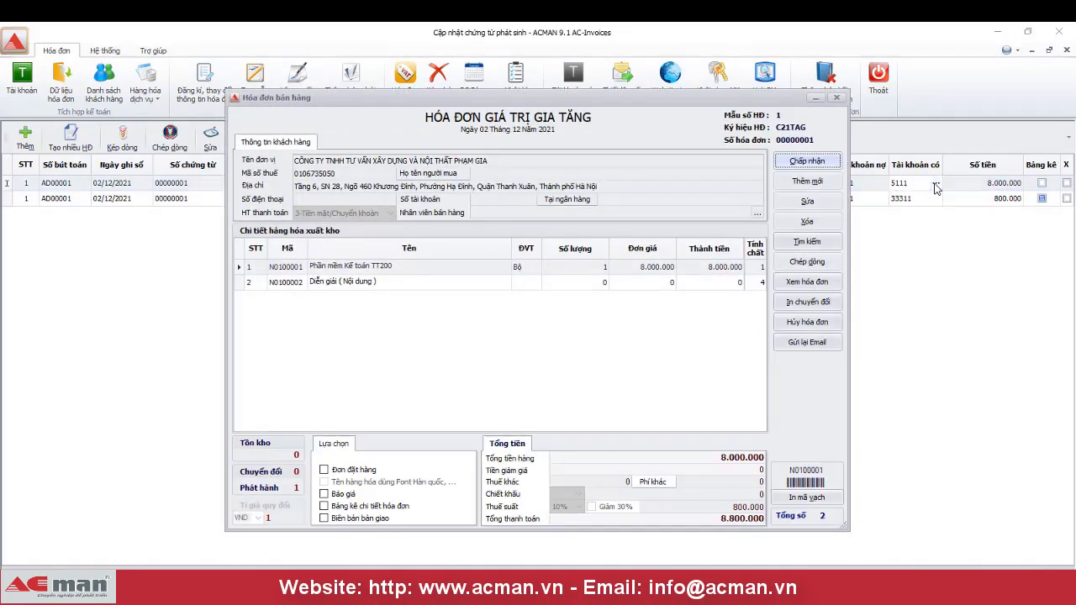
pyautogui.click(797, 283)
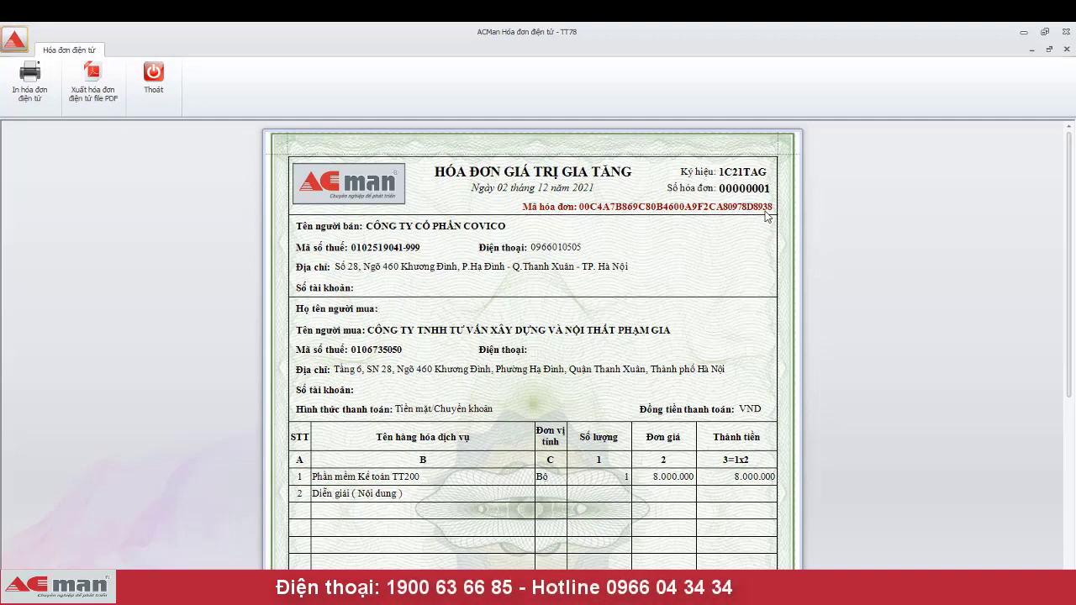
pyautogui.scroll(-3, 767, 219)
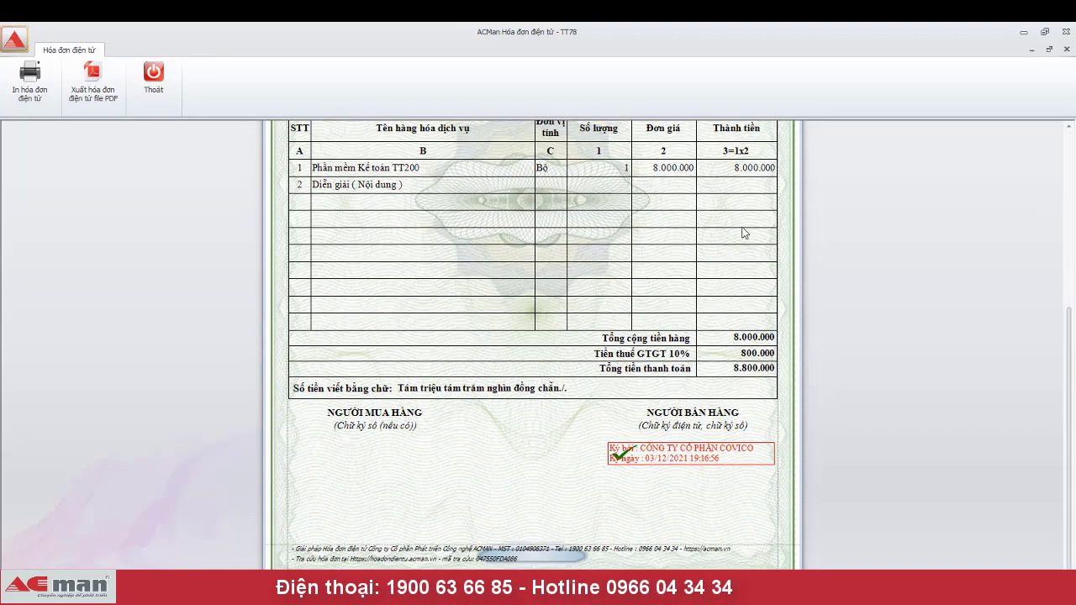
pyautogui.scroll(3, 743, 233)
pyautogui.scroll(-2, 743, 233)
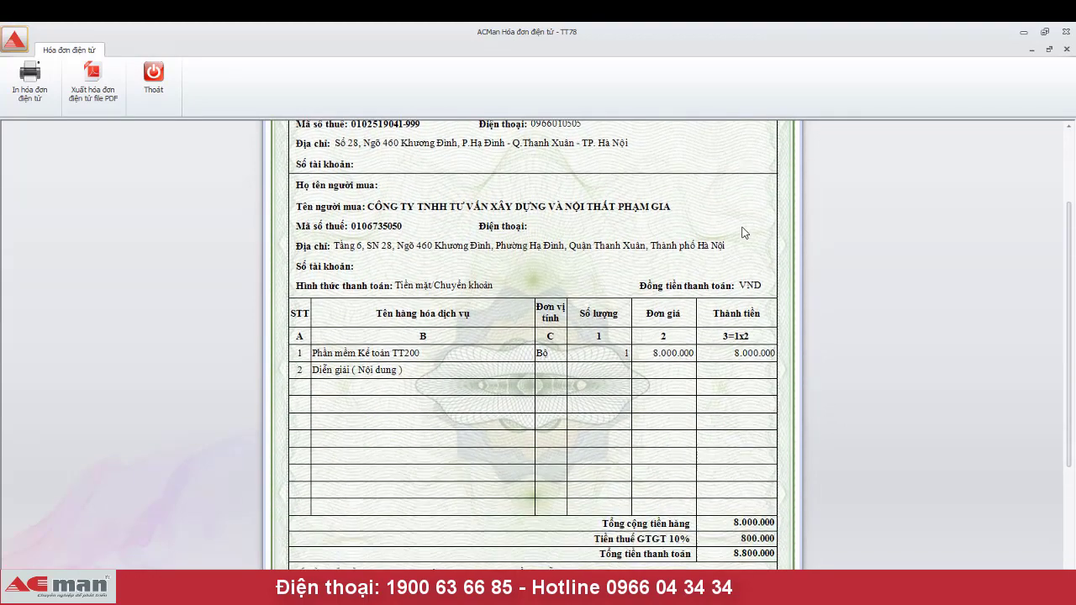
pyautogui.scroll(-1, 743, 233)
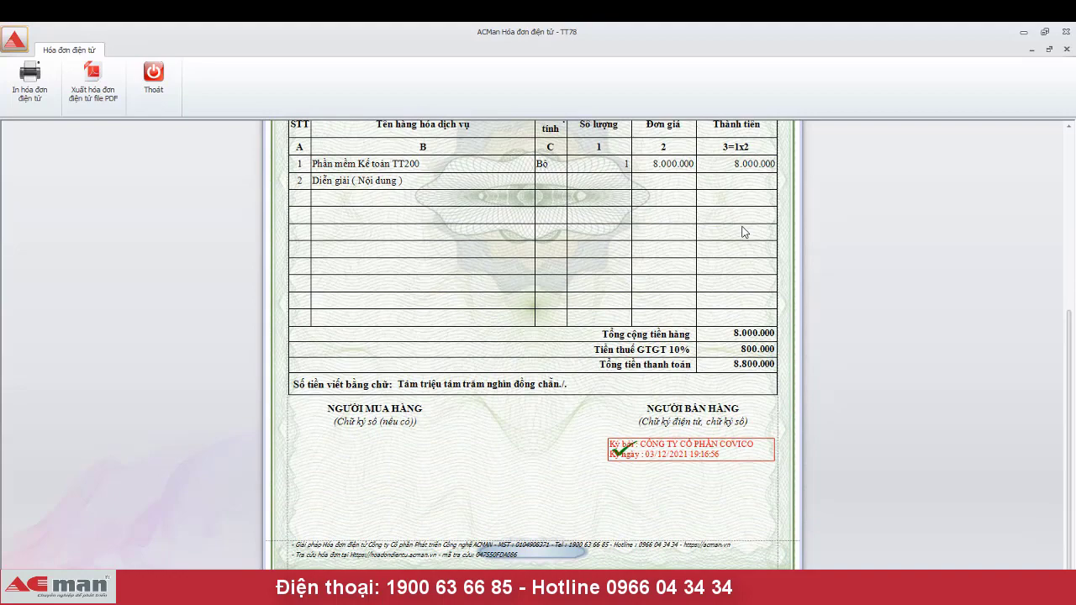
pyautogui.scroll(4, 743, 232)
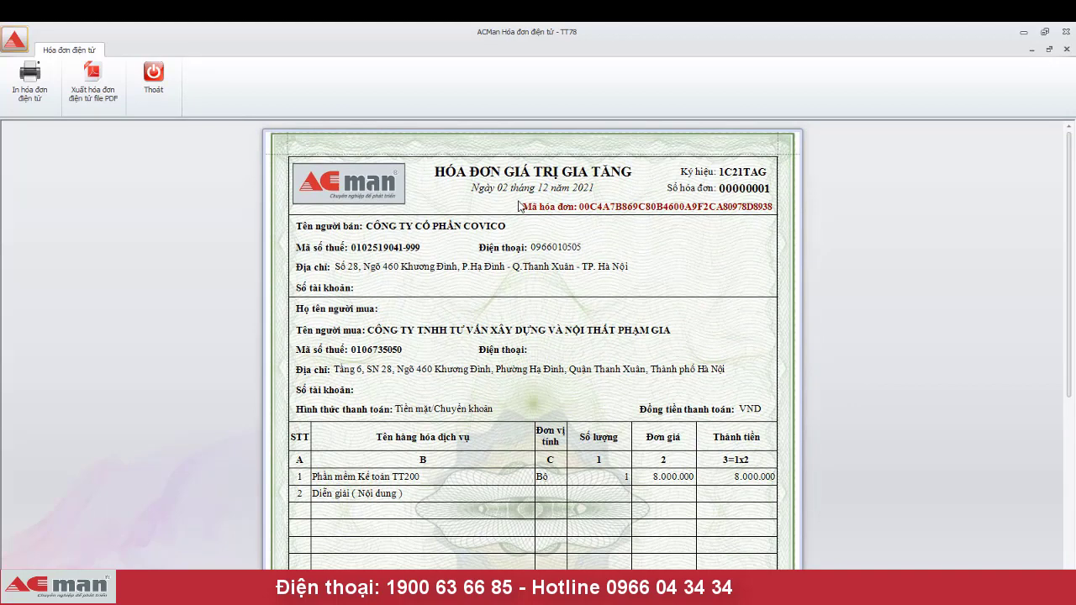
pyautogui.click(166, 89)
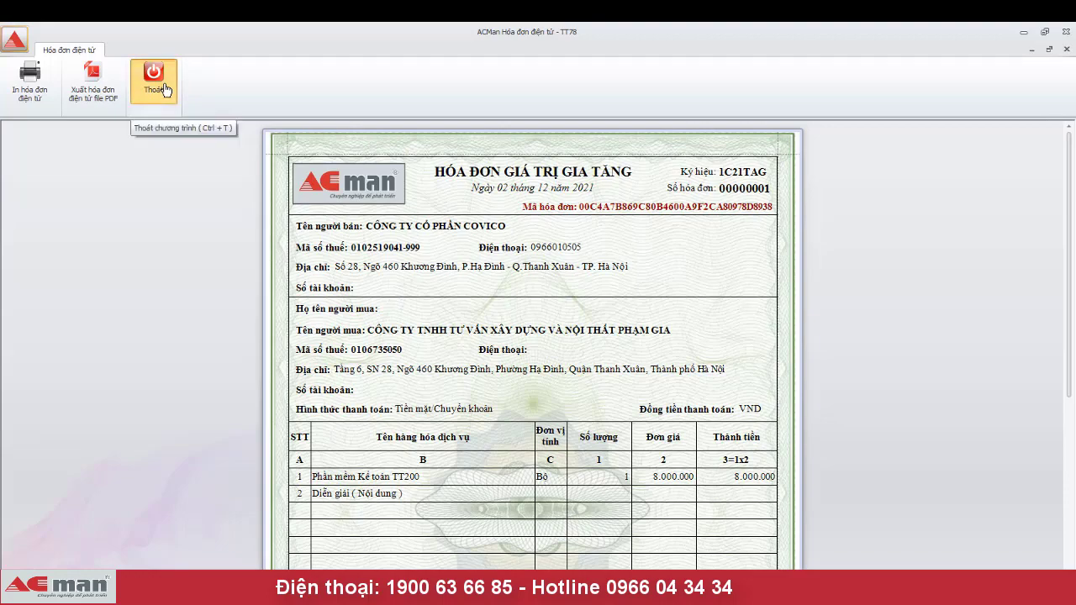
# - Close the preview and the invoice form, then reopen the sales invoice for 00000001
pyautogui.click(166, 89)
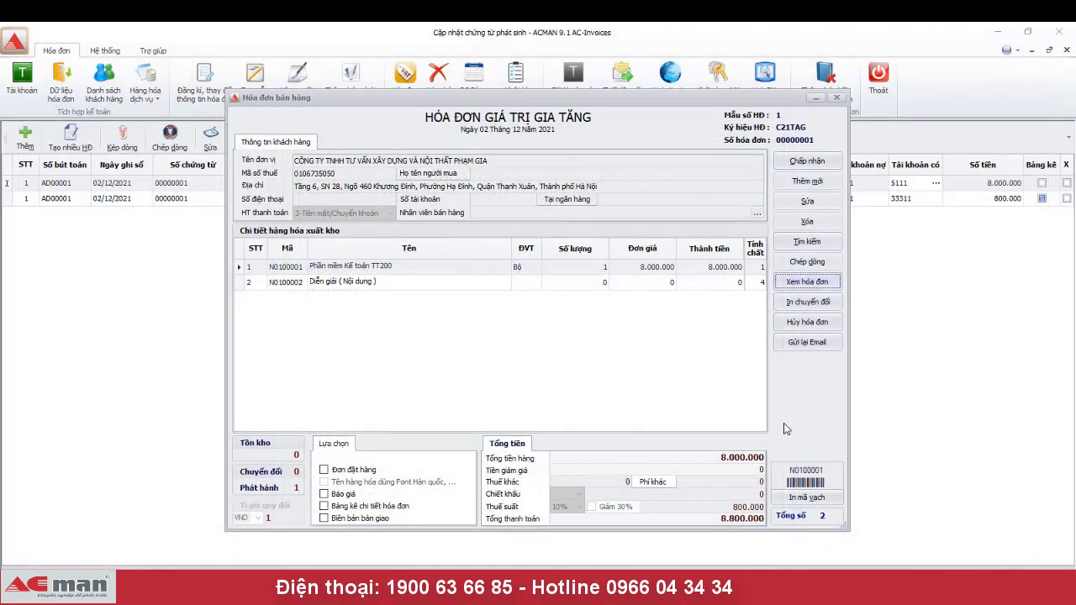
pyautogui.click(807, 162)
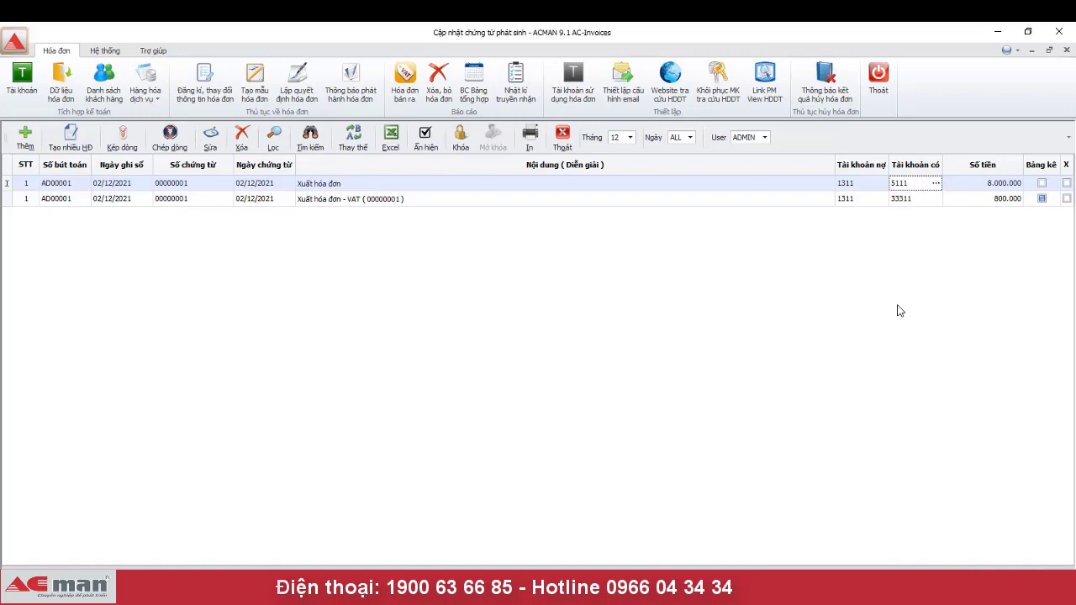
pyautogui.click(935, 184)
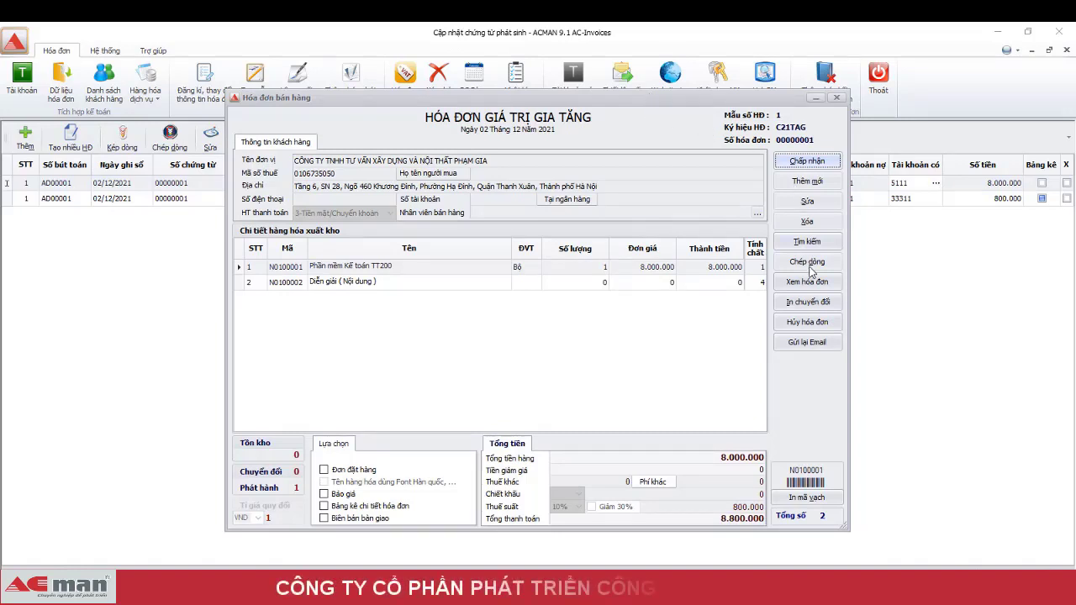
# - Start cancelling invoice 00000001 and enter the reason 'Sai thông hàng hóa'
pyautogui.click(808, 325)
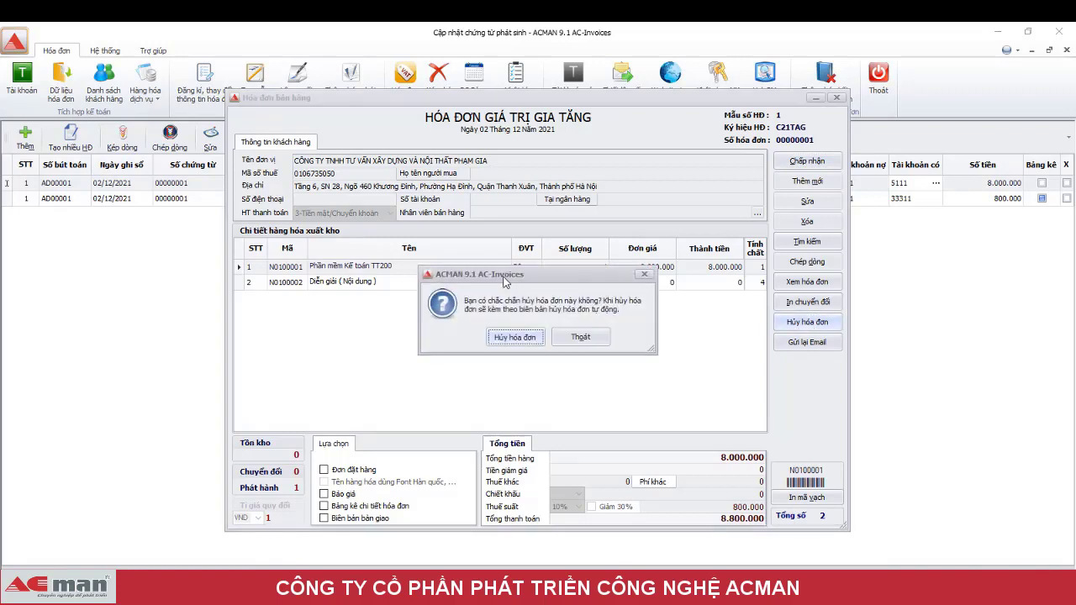
pyautogui.moveTo(505, 281); pyautogui.dragTo(502, 311)
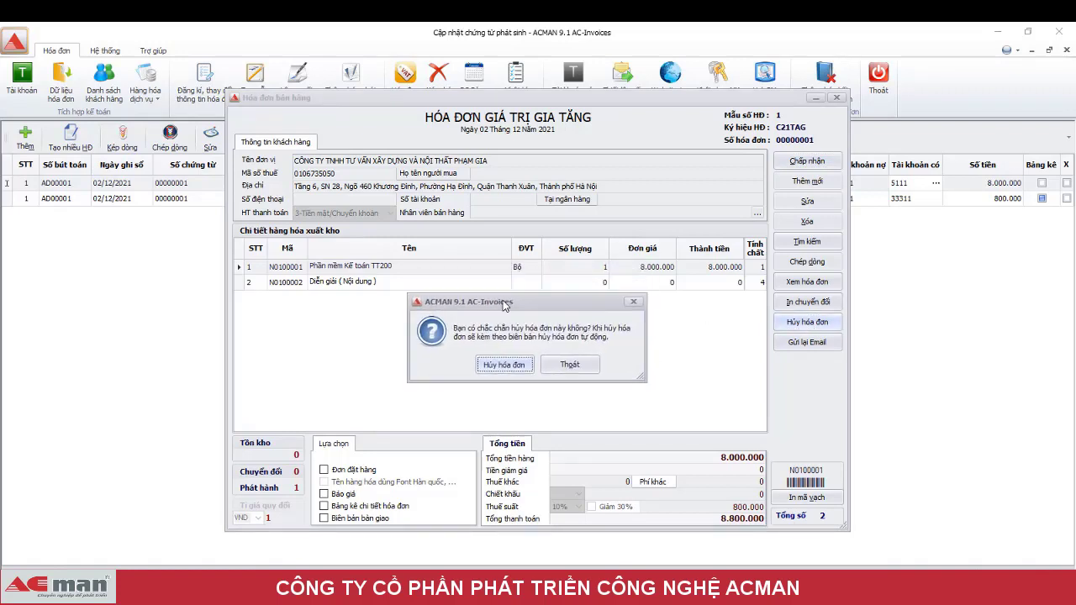
pyautogui.click(502, 366)
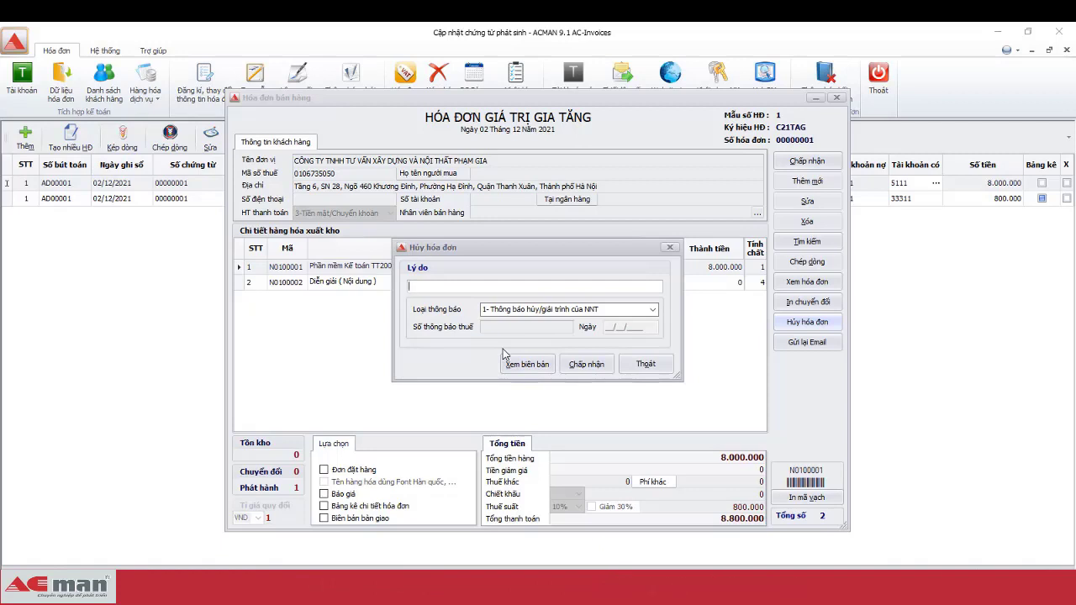
pyautogui.write('Sai thông hang')
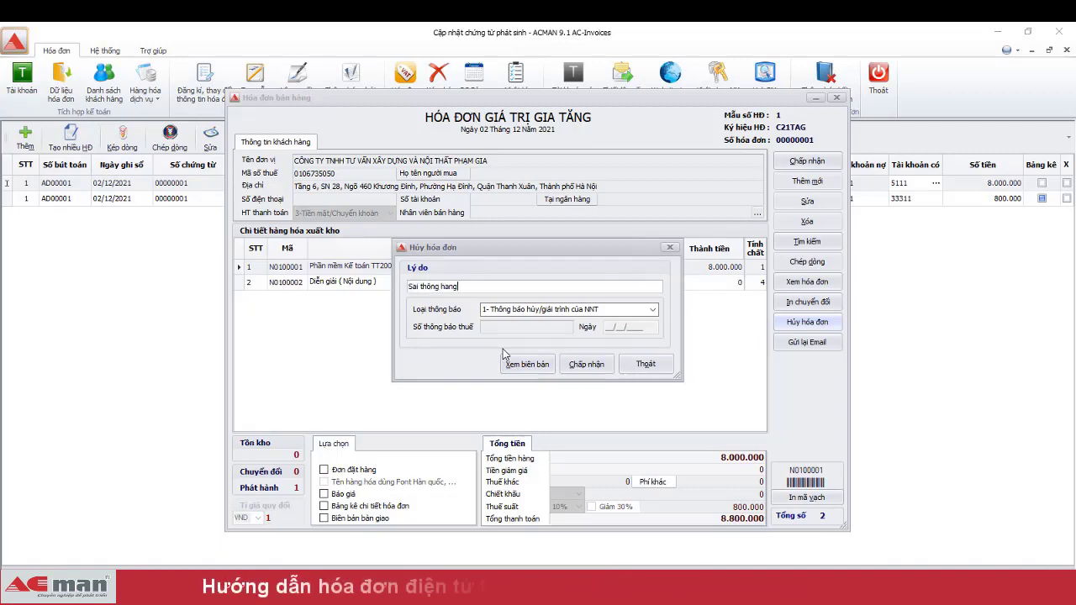
pyautogui.write('f hoas')
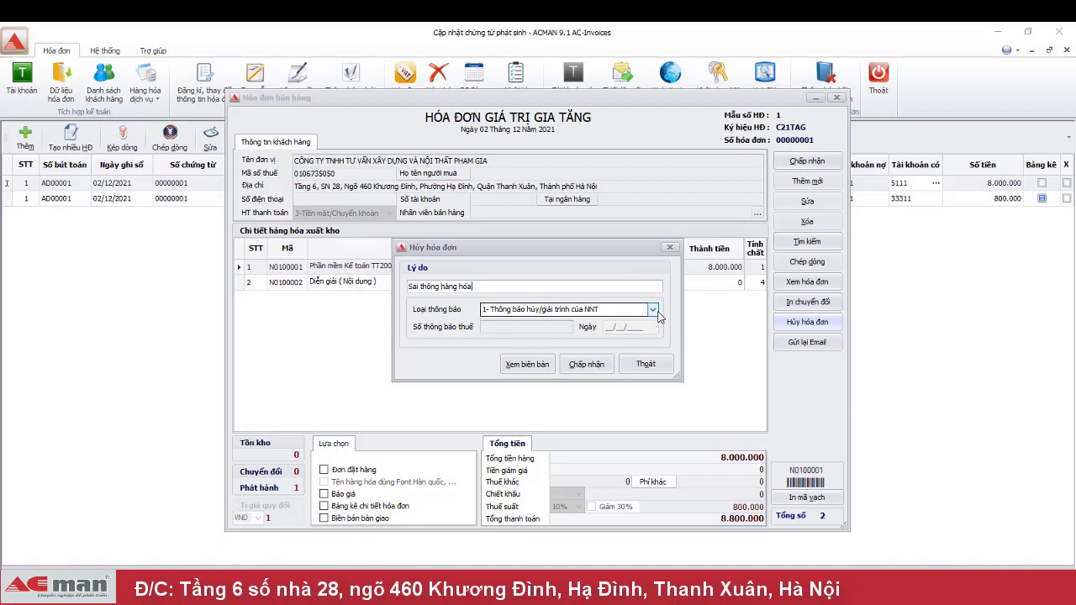
# - Try notification type 2, revert to type 1 (Thông báo hủy/giải trình của NNT), and preview the cancellation minutes
pyautogui.click(656, 311)
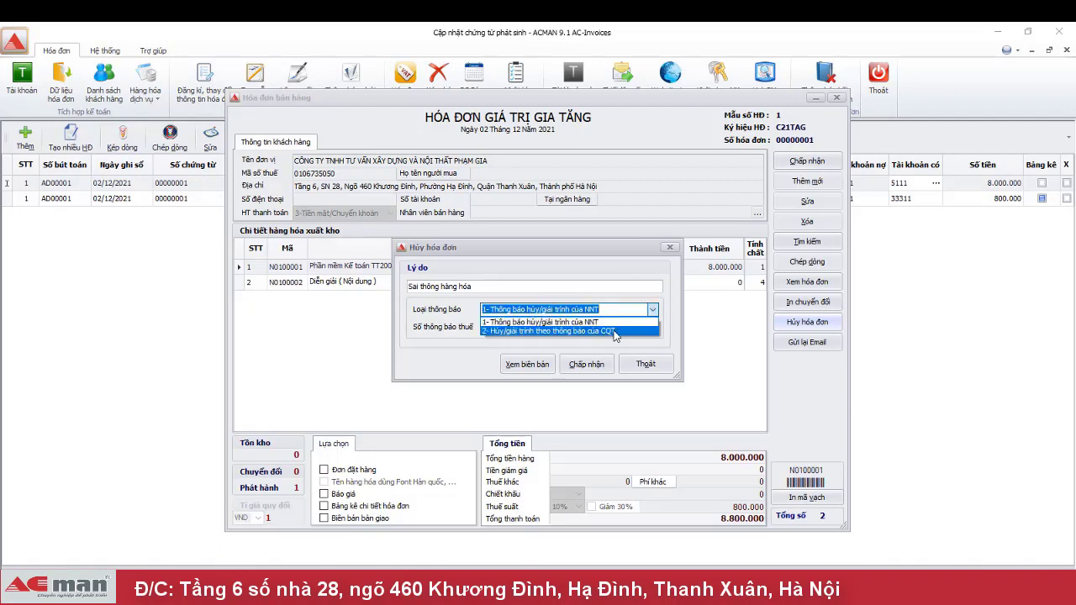
pyautogui.click(614, 332)
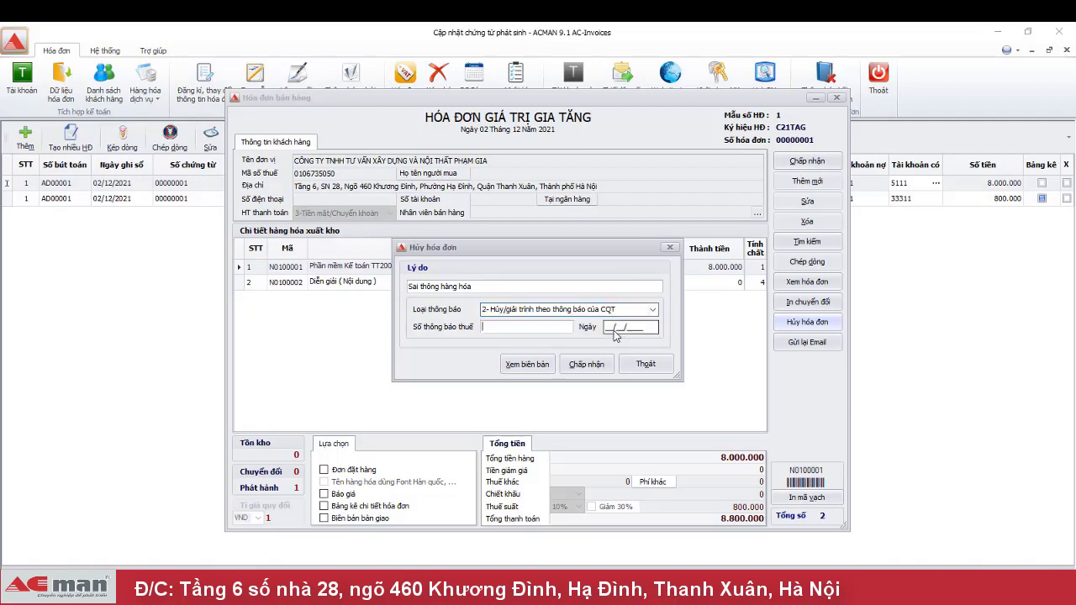
pyautogui.click(571, 329)
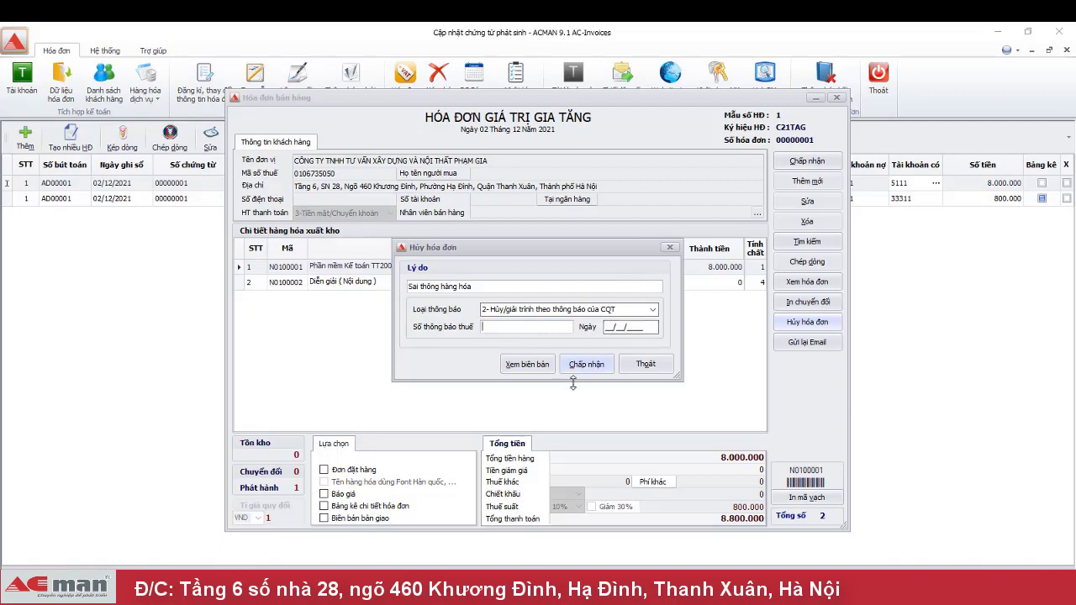
pyautogui.click(653, 311)
pyautogui.click(653, 313)
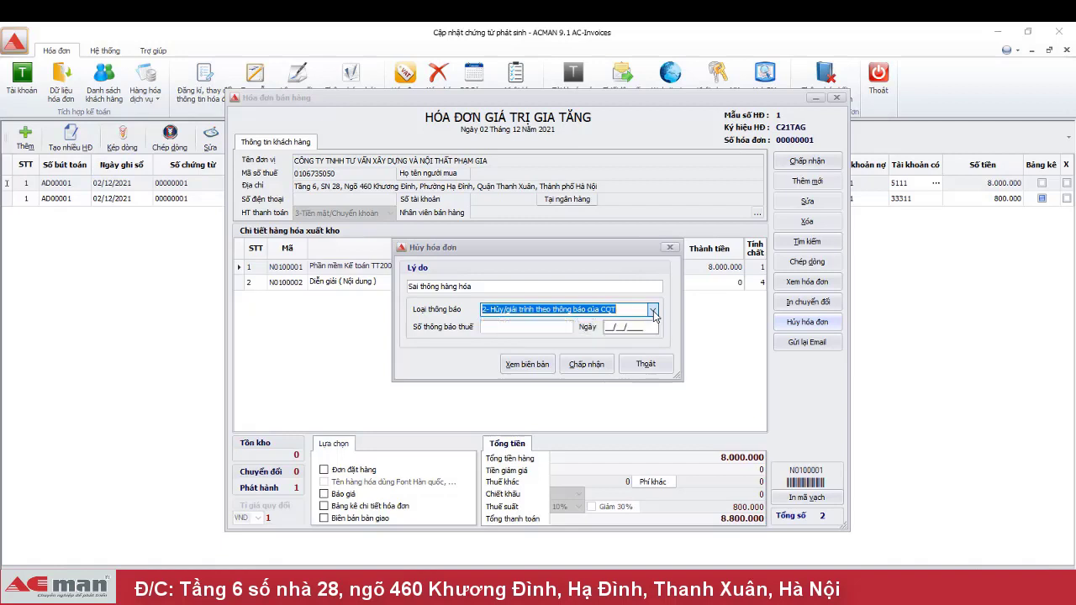
pyautogui.click(653, 311)
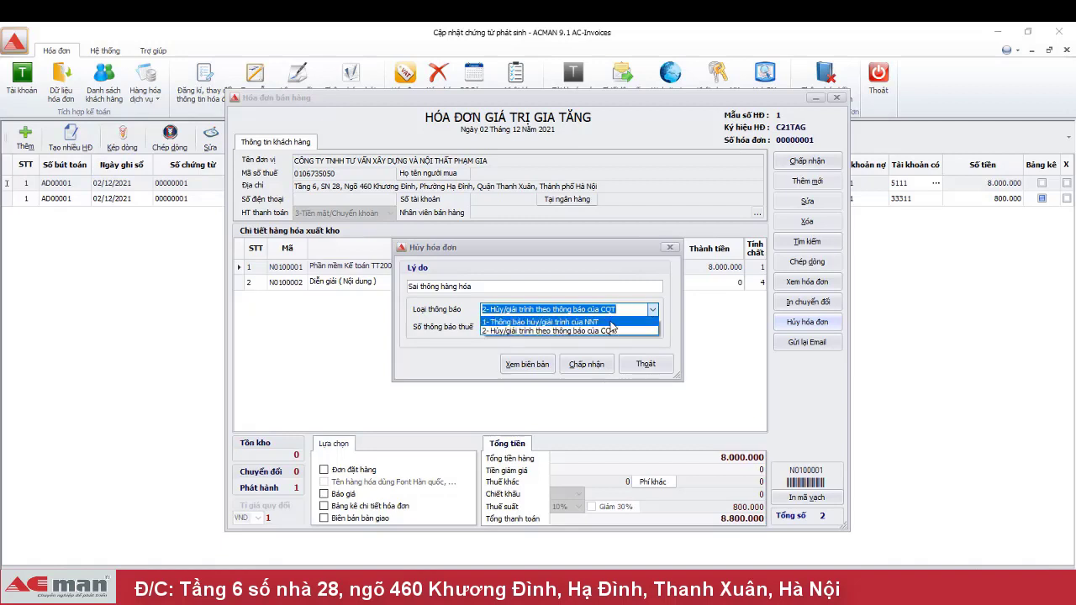
pyautogui.click(626, 321)
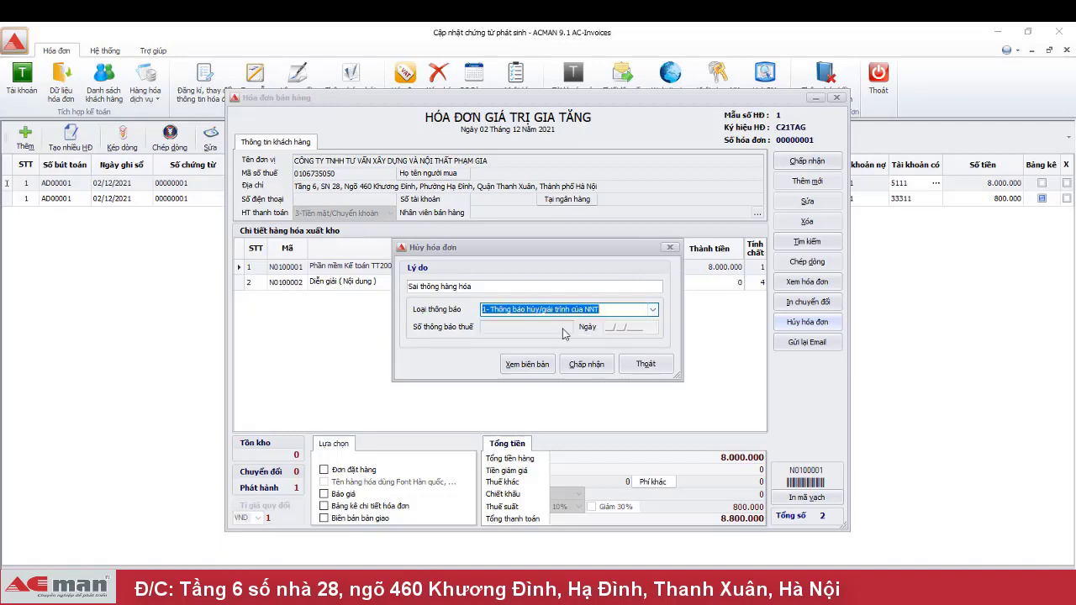
pyautogui.click(521, 367)
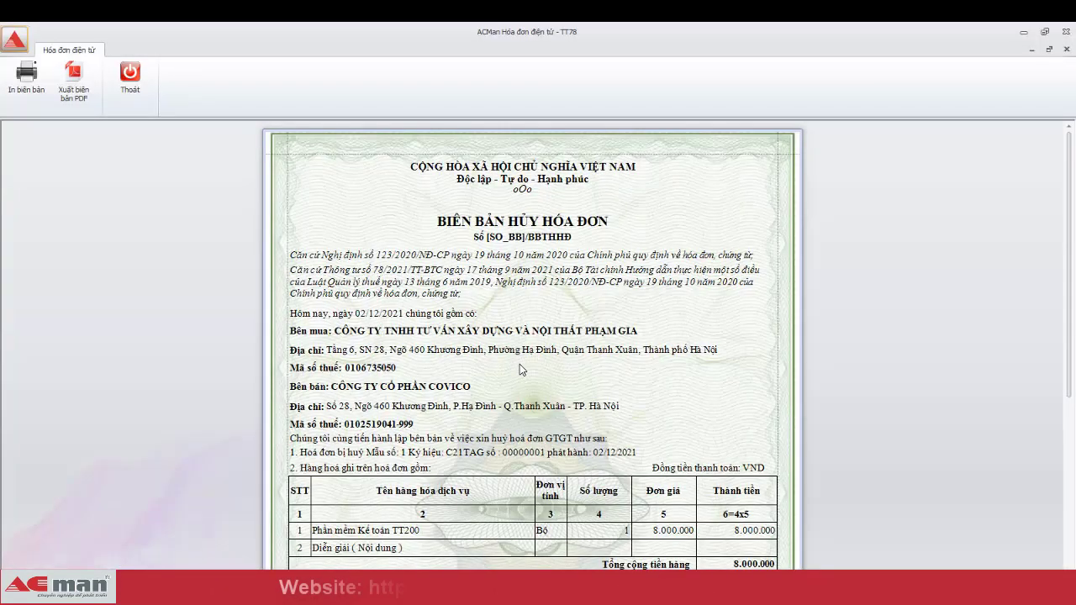
# - Scroll through the cancellation minutes for C21TAG invoice 00000001, then close the viewer
pyautogui.scroll(-5, 529, 369)
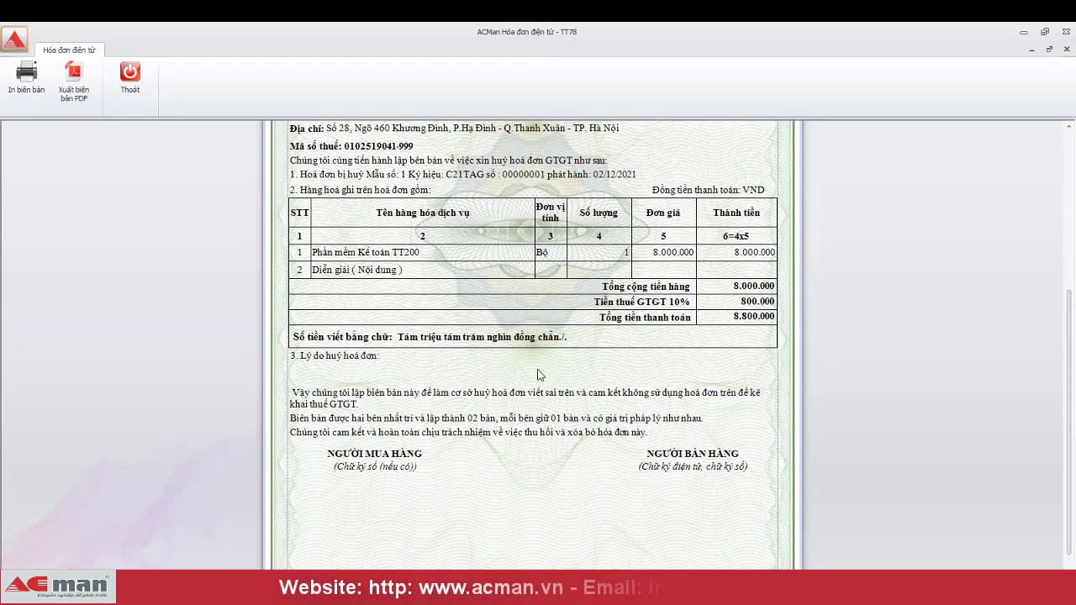
pyautogui.scroll(-1, 539, 375)
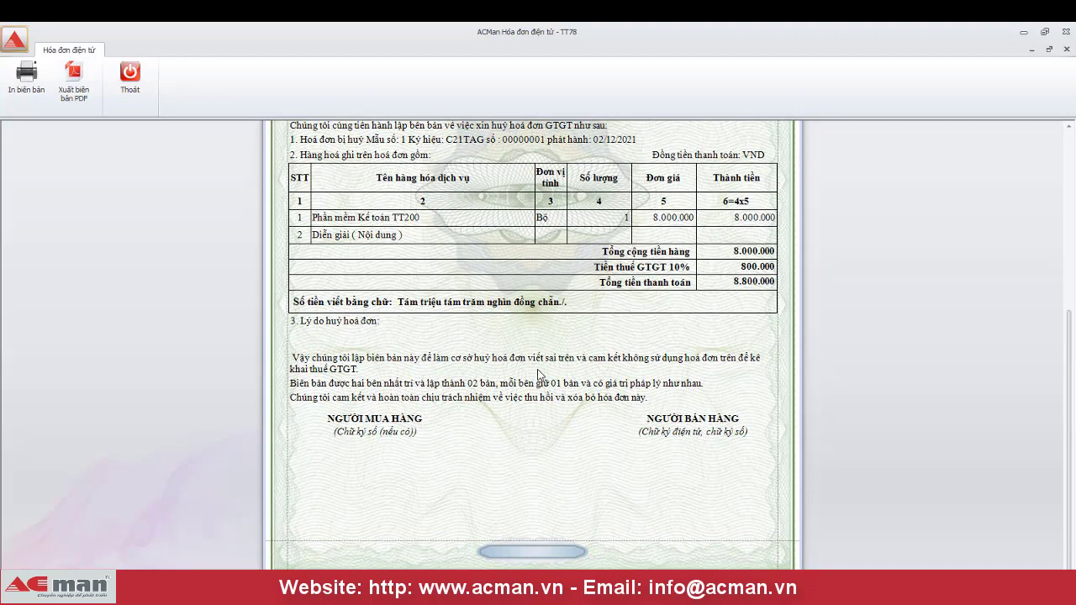
pyautogui.scroll(1, 538, 374)
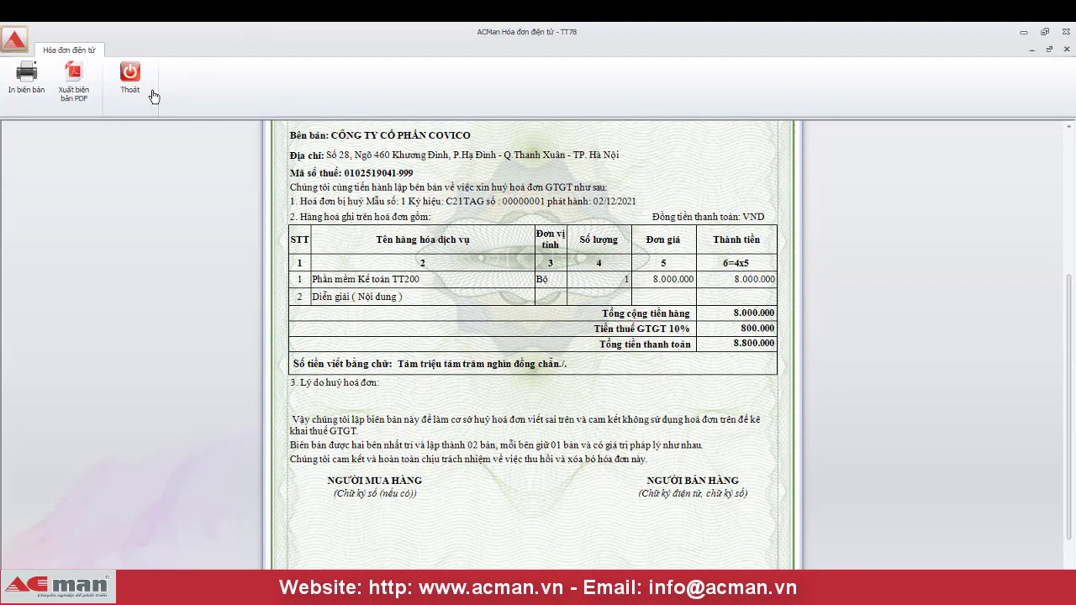
pyautogui.scroll(3, 359, 277)
pyautogui.scroll(2, 421, 297)
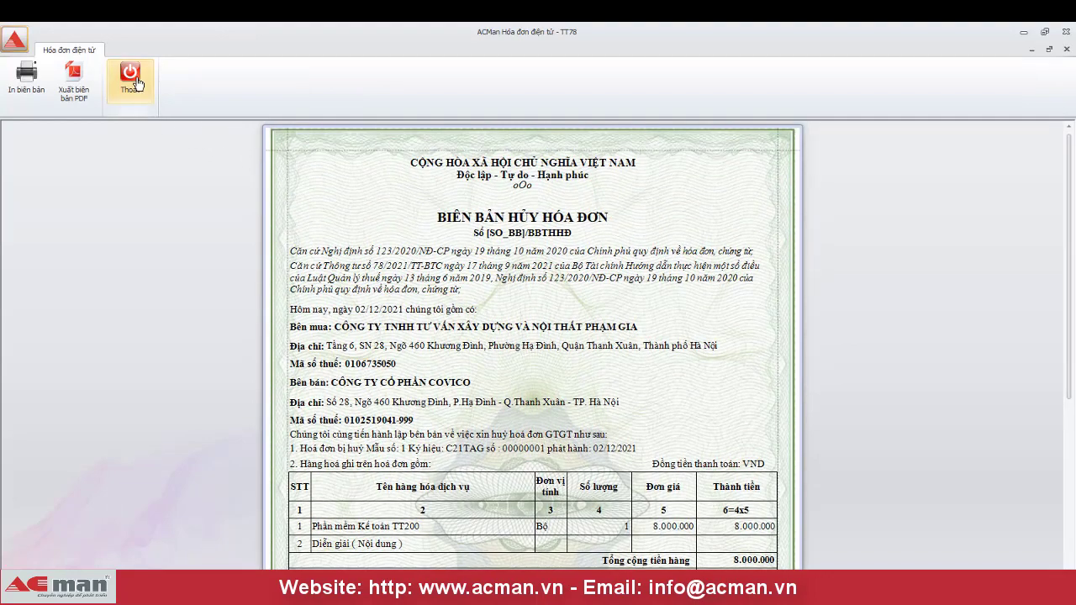
pyautogui.click(129, 74)
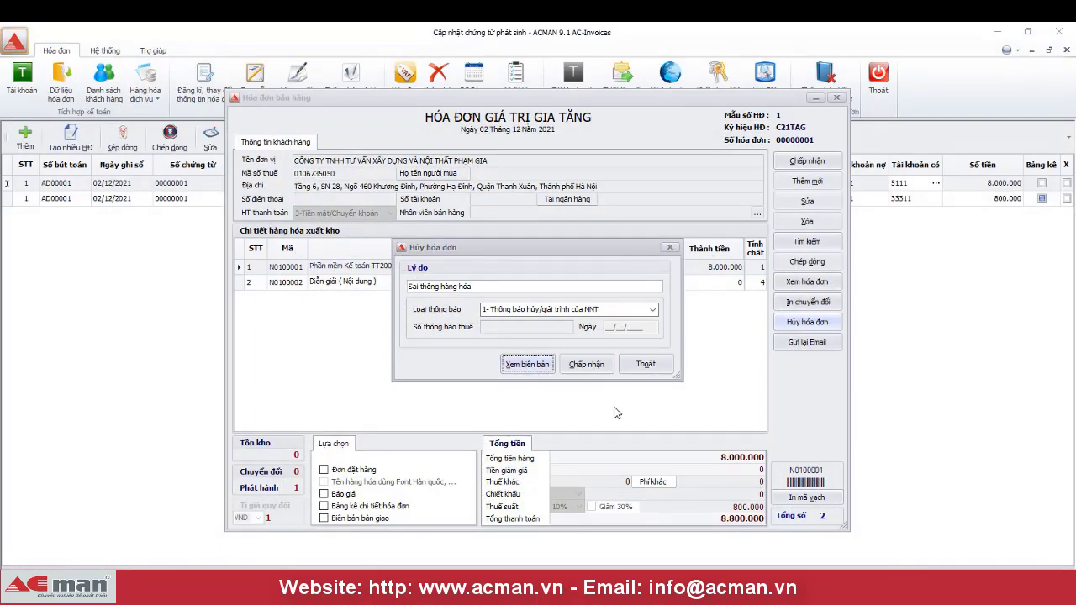
# - Confirm cancelling invoice 00000001 and acknowledge the confirmation message
pyautogui.click(591, 369)
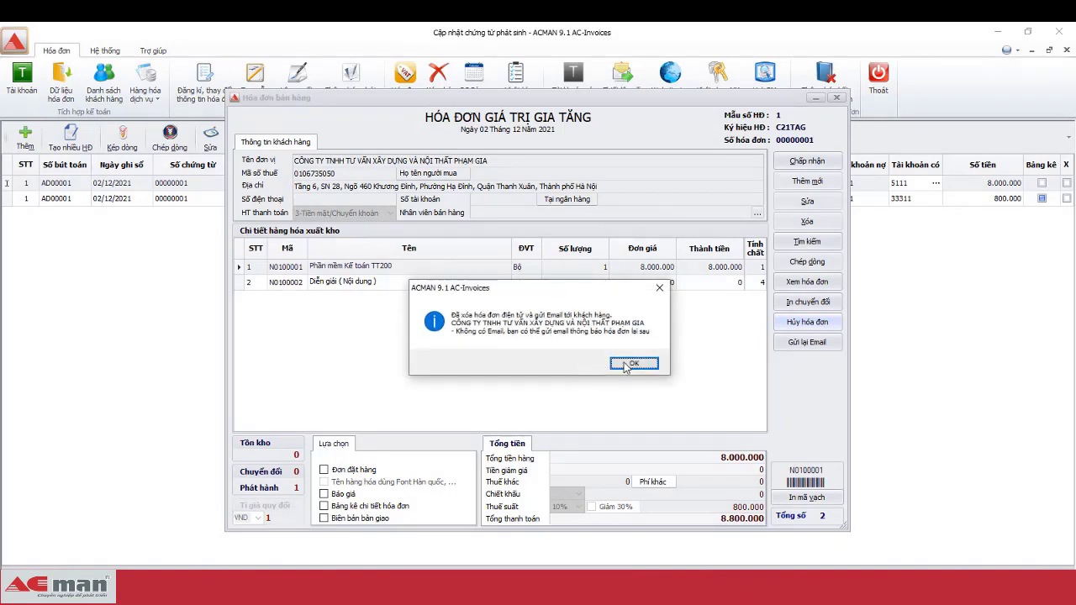
pyautogui.click(630, 364)
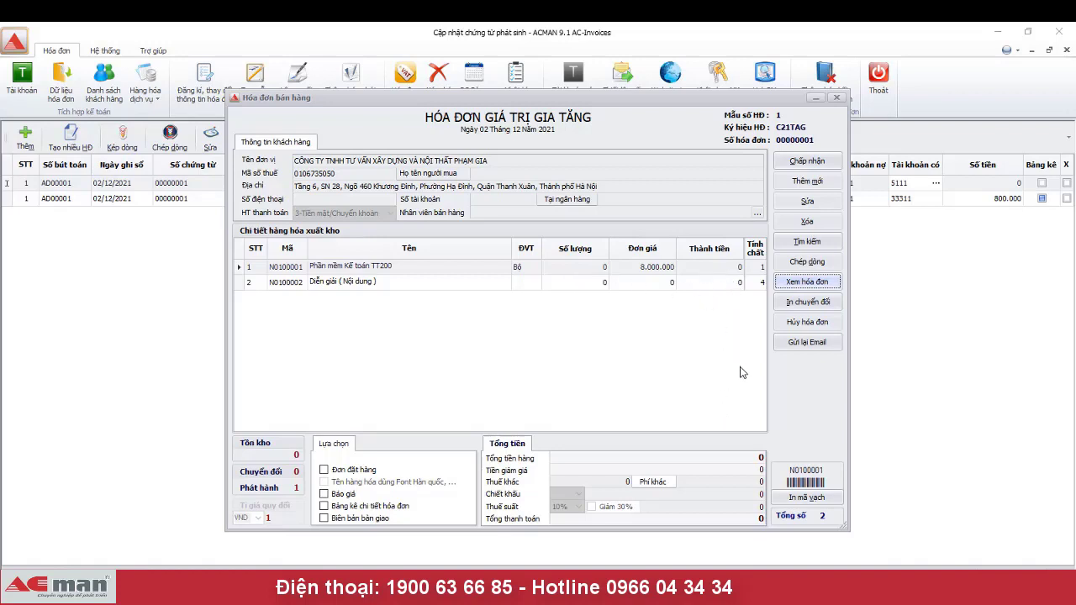
# - Reopen invoice 00000001, confirm its preview is stamped cancelled, and return to the voucher list
pyautogui.click(798, 164)
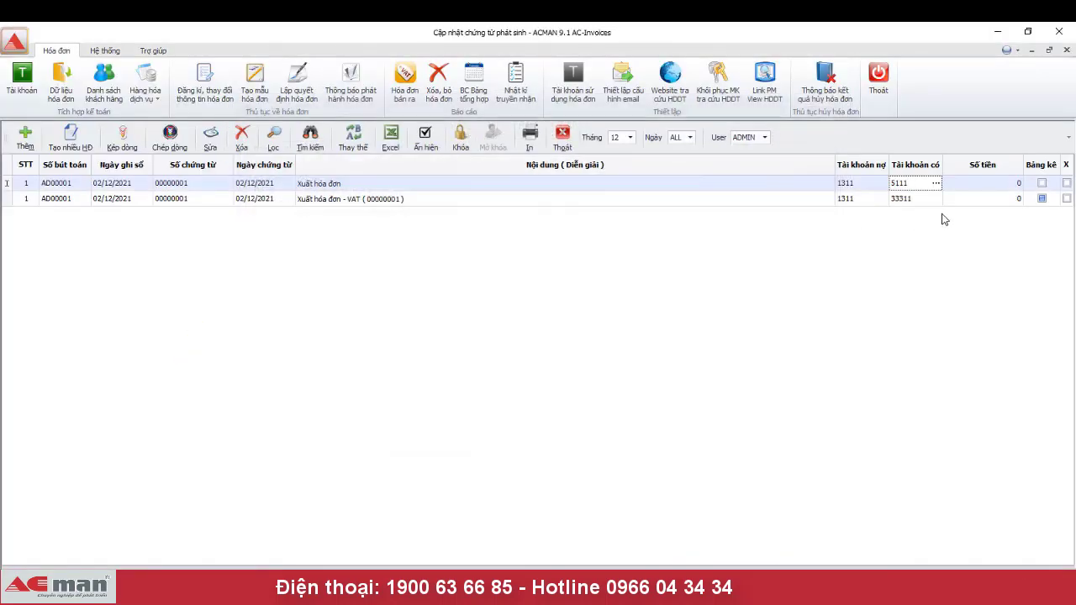
pyautogui.click(930, 179)
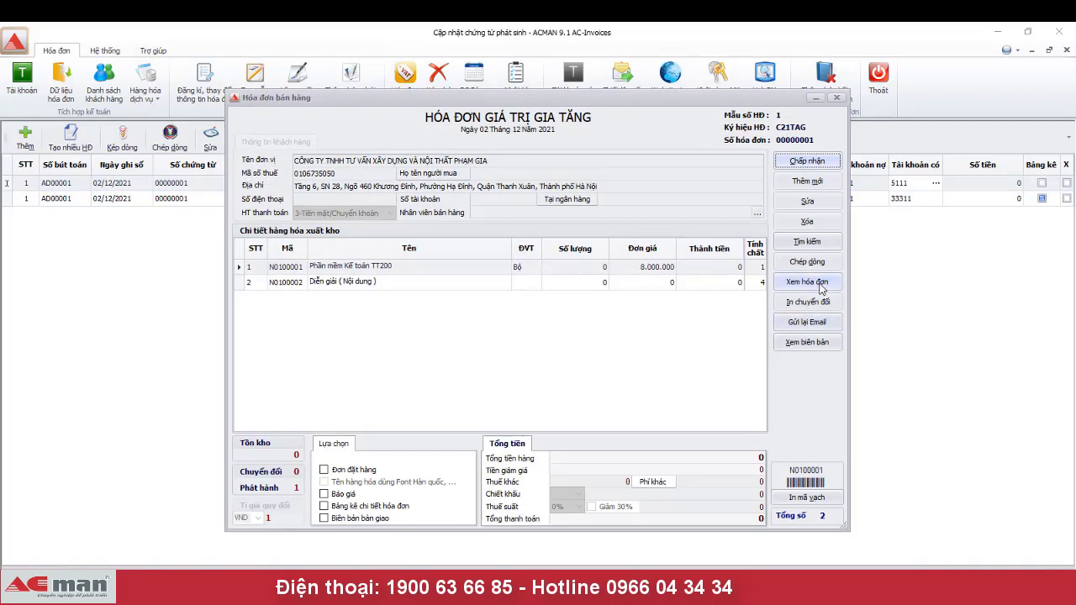
pyautogui.click(821, 288)
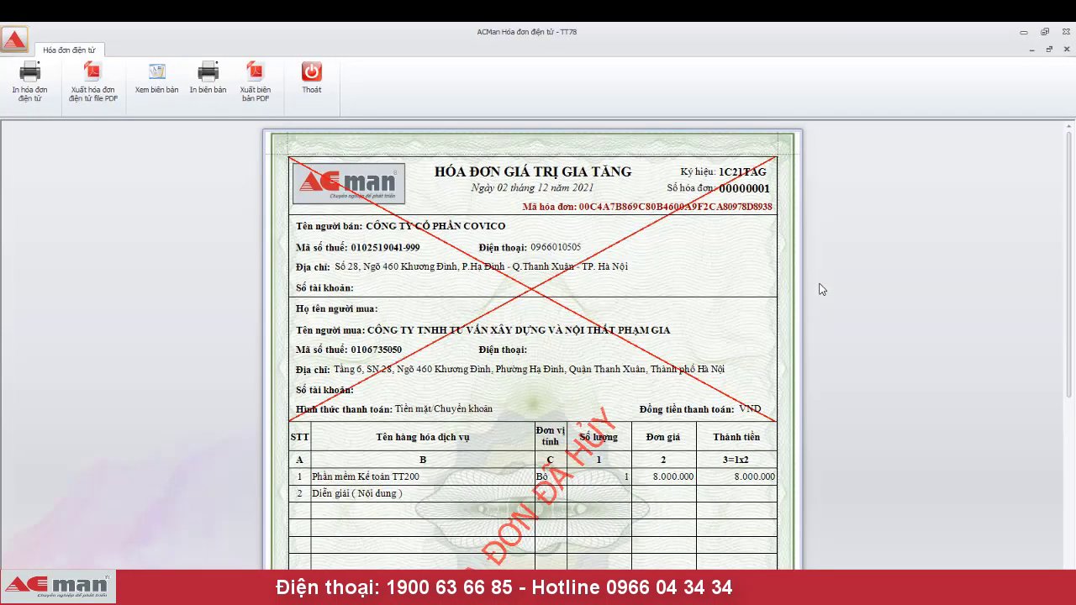
pyautogui.scroll(-8, 820, 288)
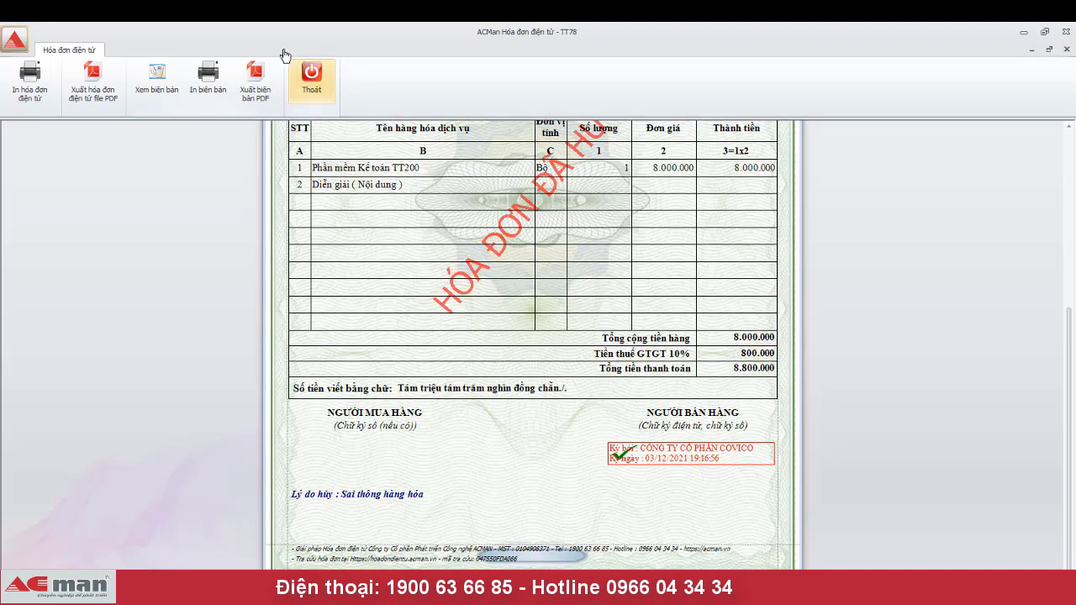
pyautogui.click(311, 76)
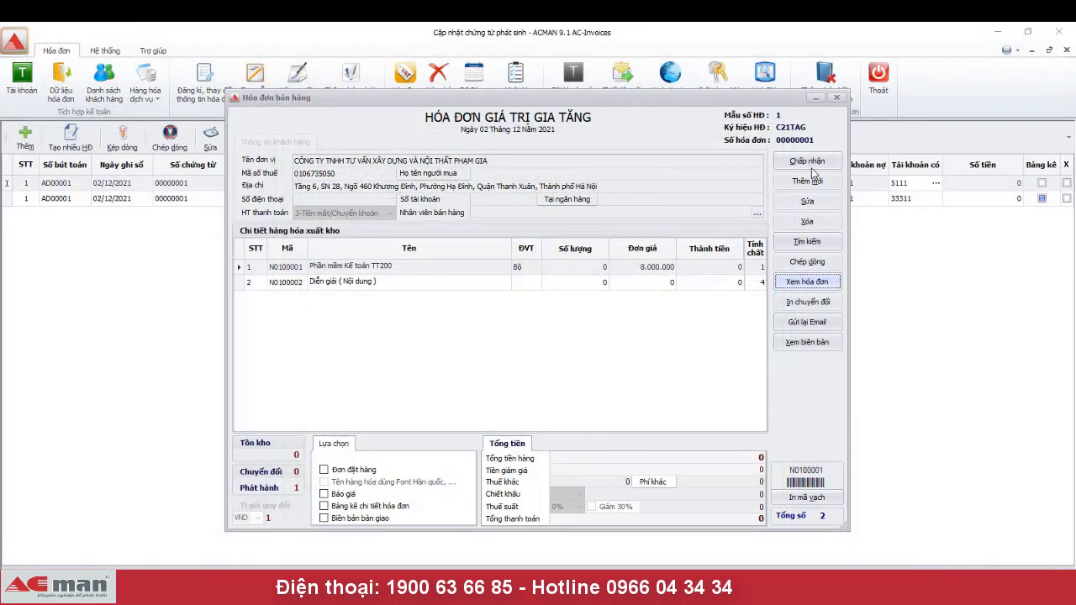
pyautogui.click(812, 167)
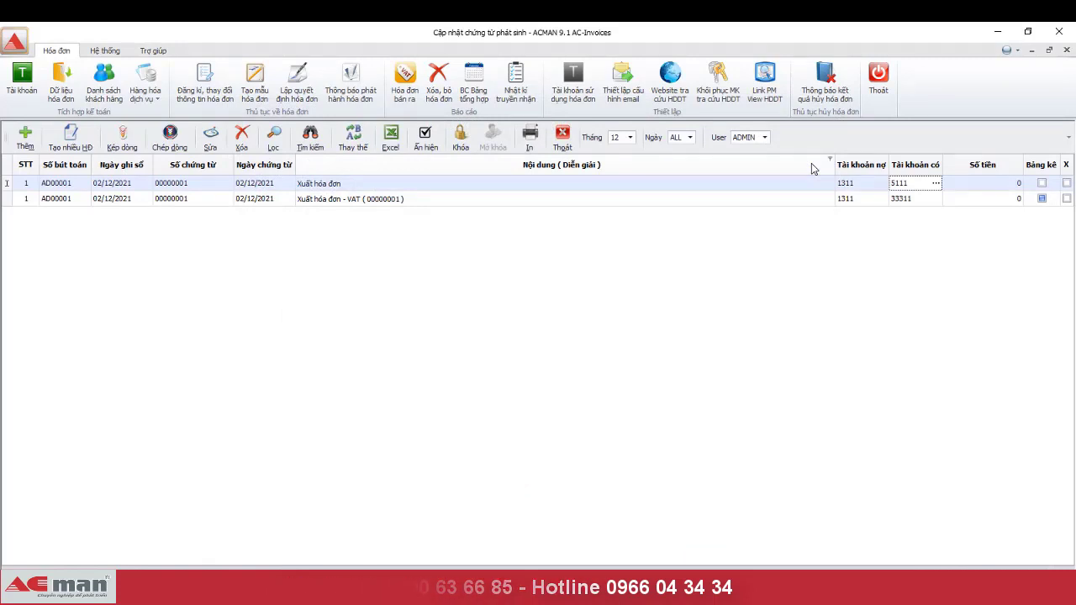
# - Add voucher AD00002 dated 03/12/2021 with description 'Xuất hóa đơn thay thế số 0000001'
pyautogui.click(25, 137)
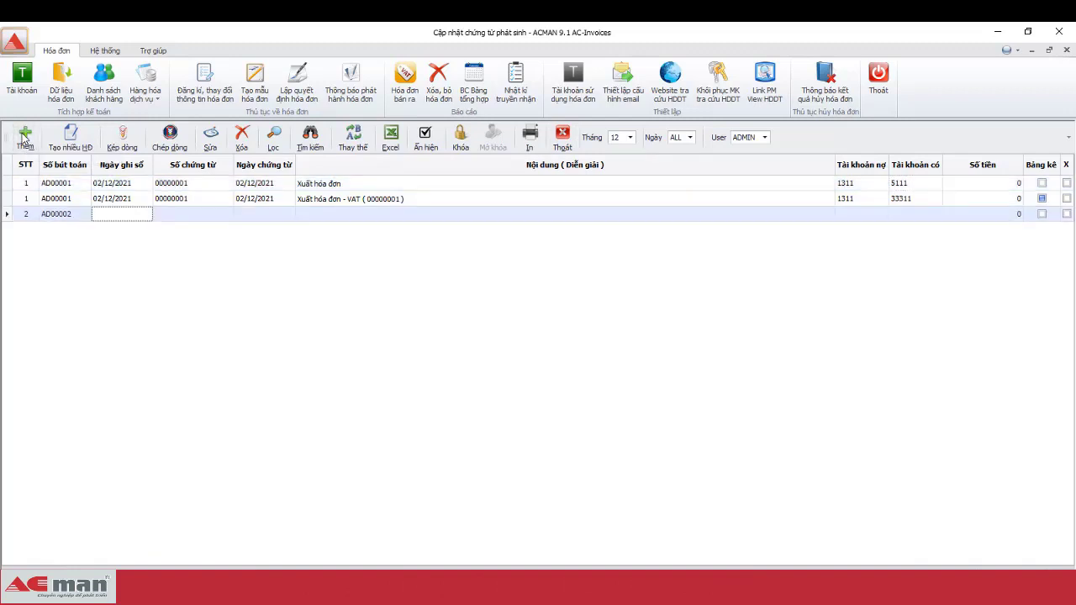
pyautogui.write('03/12/2021')
pyautogui.press('Return')
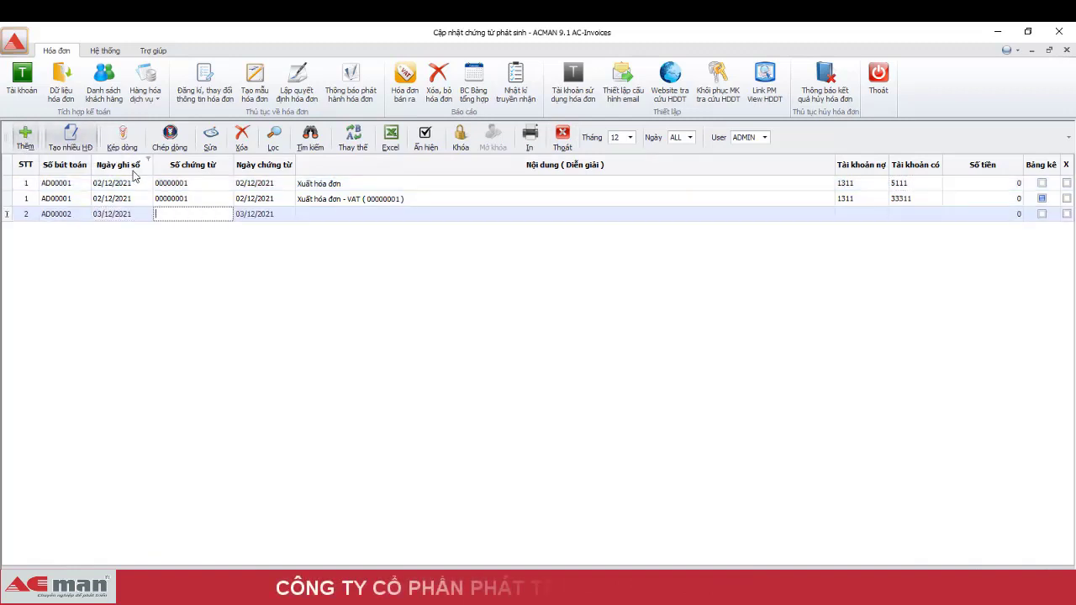
pyautogui.click(359, 182)
pyautogui.click(353, 182)
pyautogui.hotkey('ctrl', 'c')
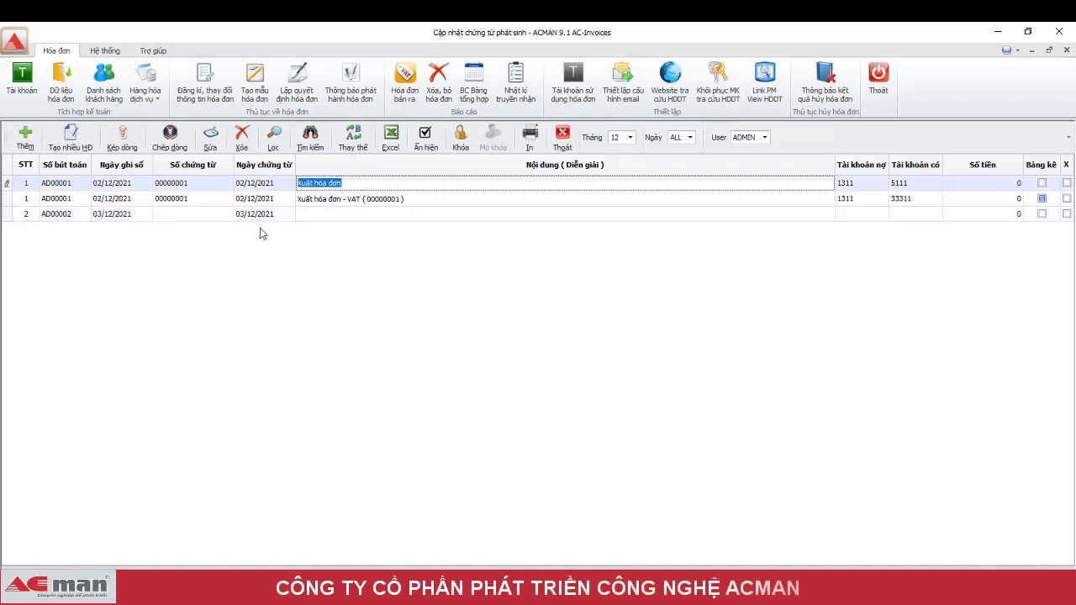
pyautogui.click(336, 214)
pyautogui.hotkey('ctrl', 'v')
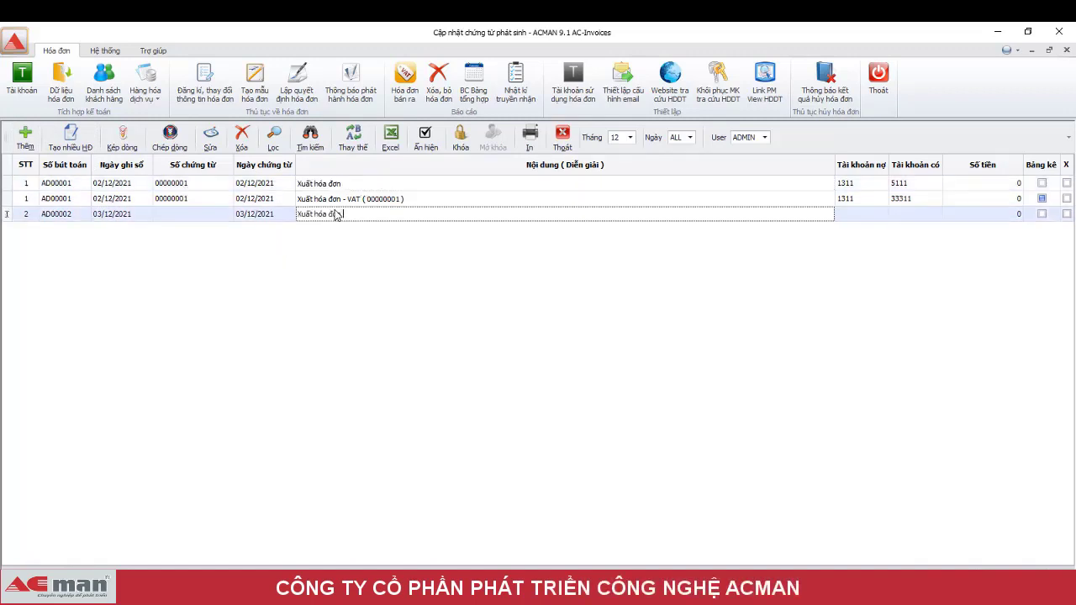
pyautogui.write('thay thế số 0000001')
# - Set debit account 1311 with the listed customer and credit account 5111
pyautogui.press('Tab')
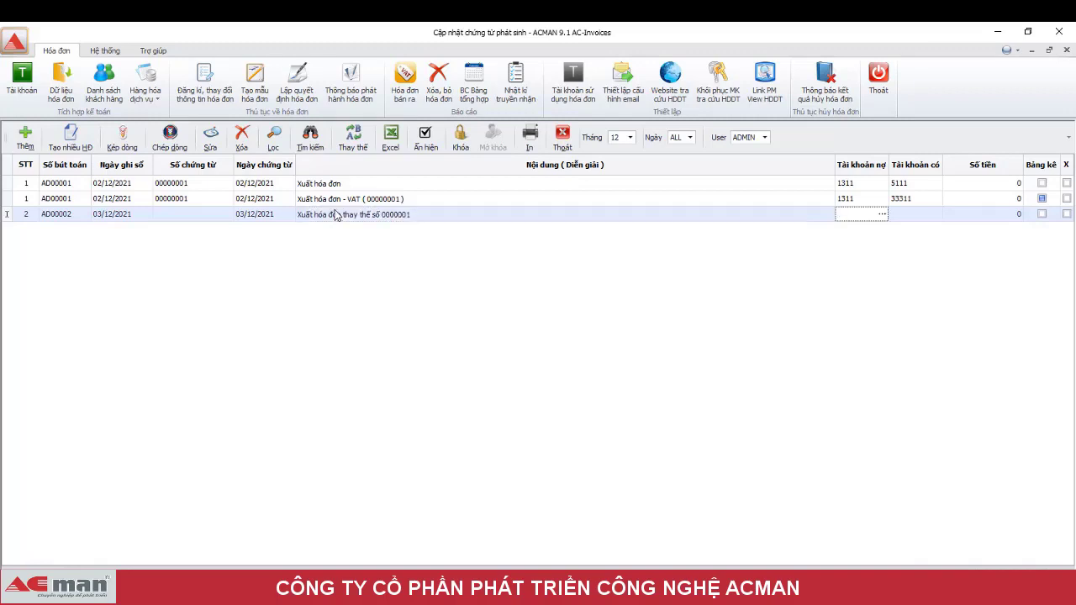
pyautogui.press('Tab')
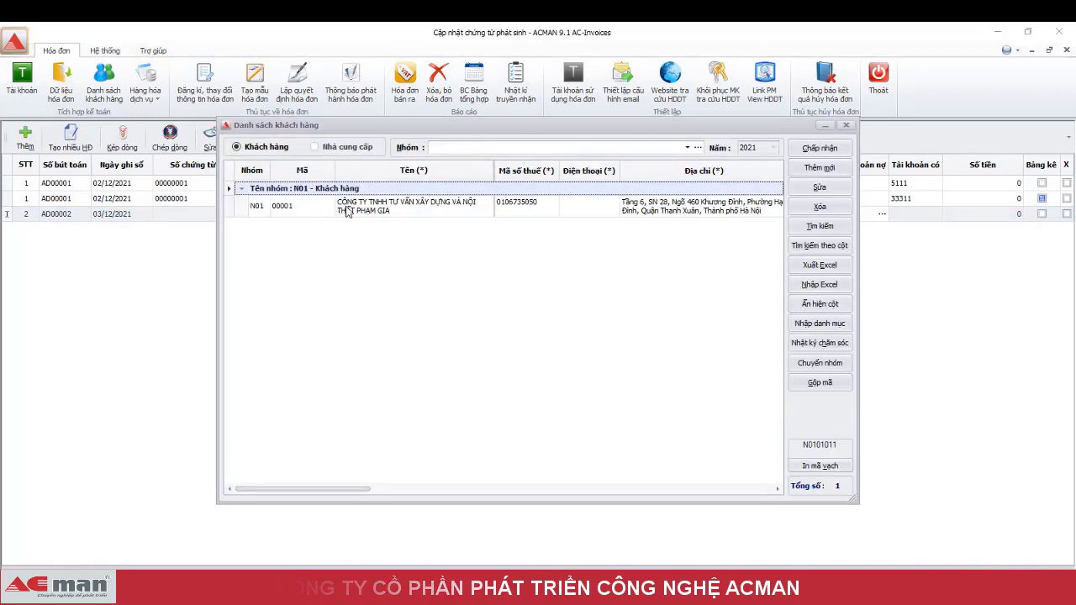
pyautogui.click(811, 150)
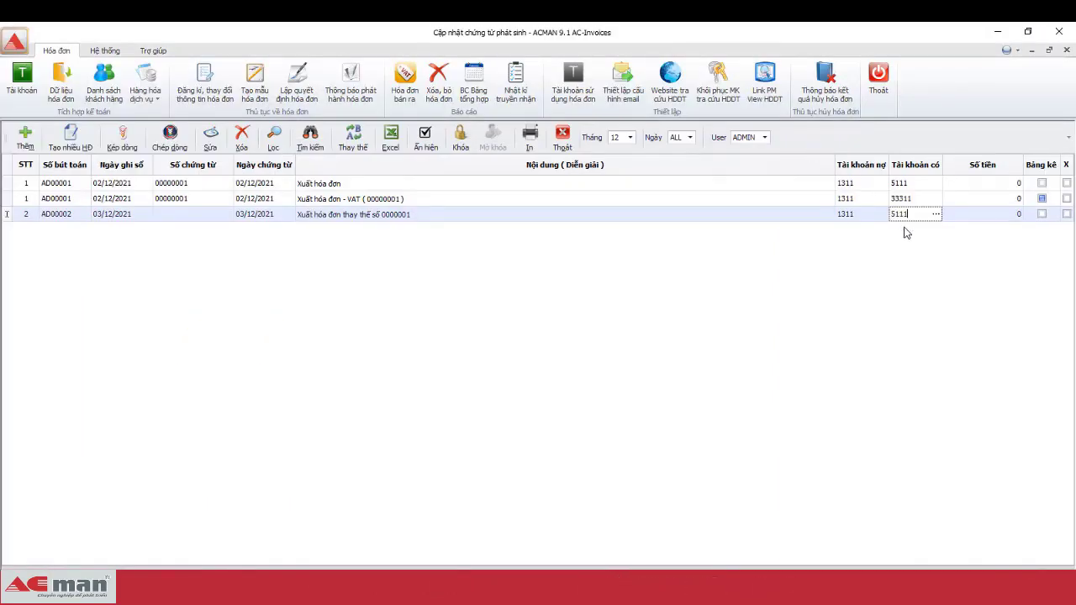
pyautogui.press('Tab')
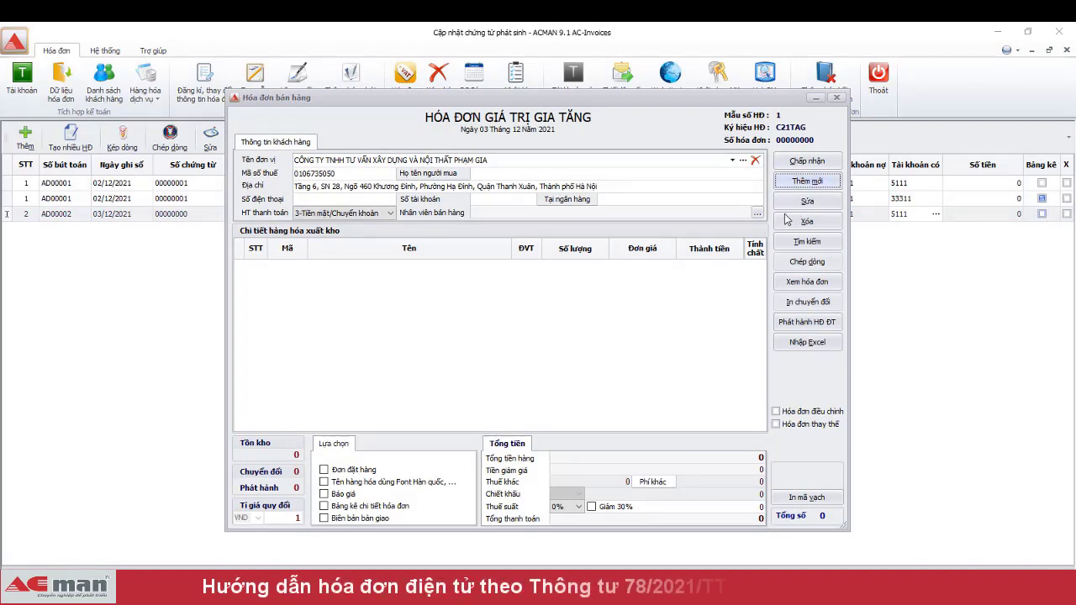
# - Open the goods list filtered to the Hàng hóa group and start a new item
pyautogui.click(630, 300)
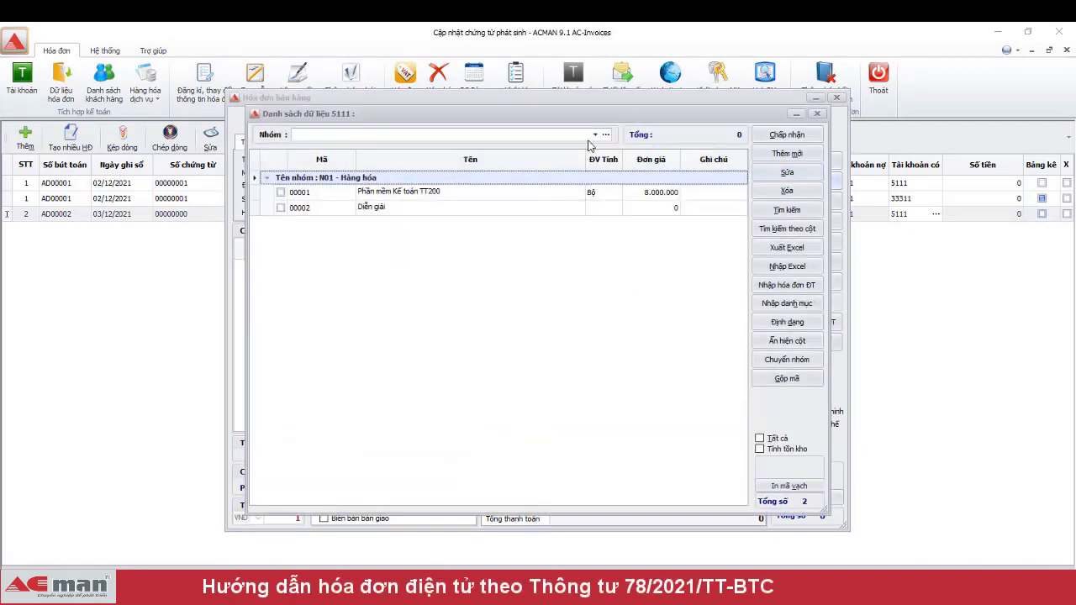
pyautogui.click(595, 134)
pyautogui.doubleClick(485, 201)
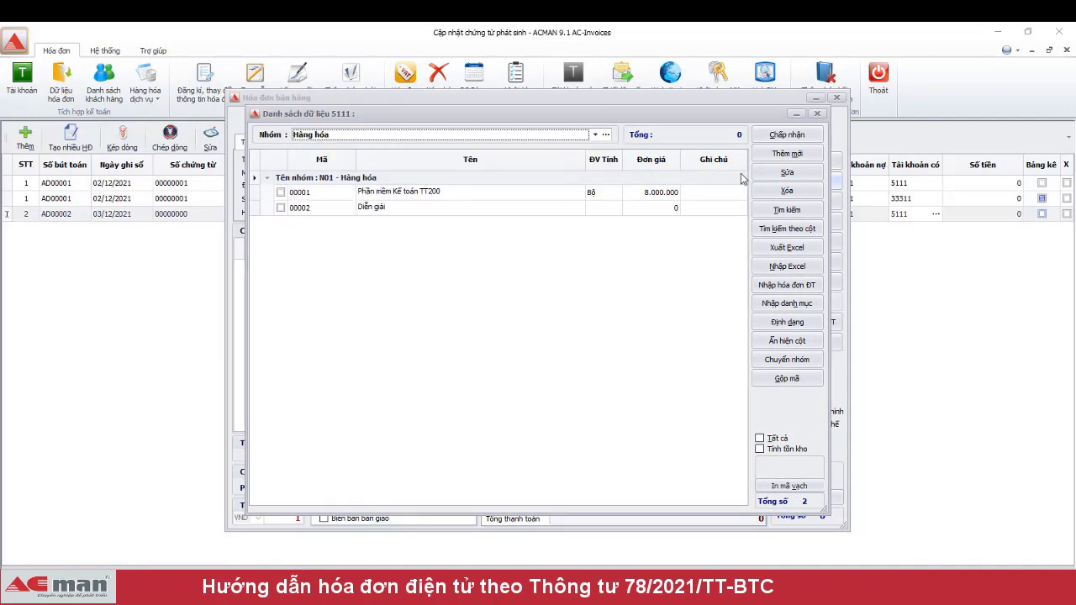
pyautogui.click(786, 153)
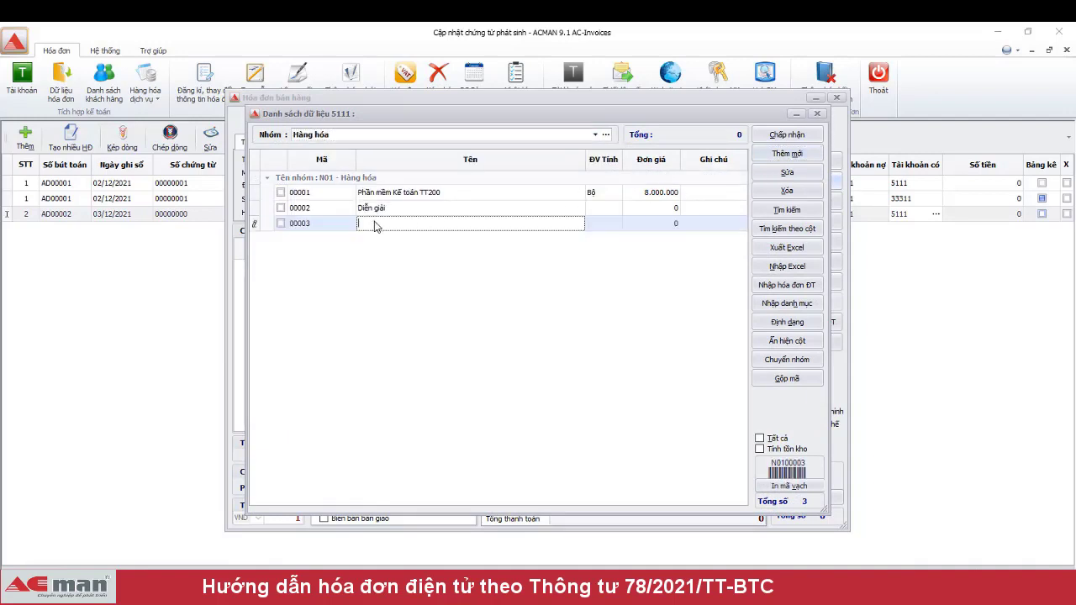
# - Create item 'Nâng cấp PMKT - TT200', unit Bộ, price 3.000.000, and insert it as the invoice line
pyautogui.write('Na')
pyautogui.write('ng cấp PMKT')
pyautogui.press('Tab')
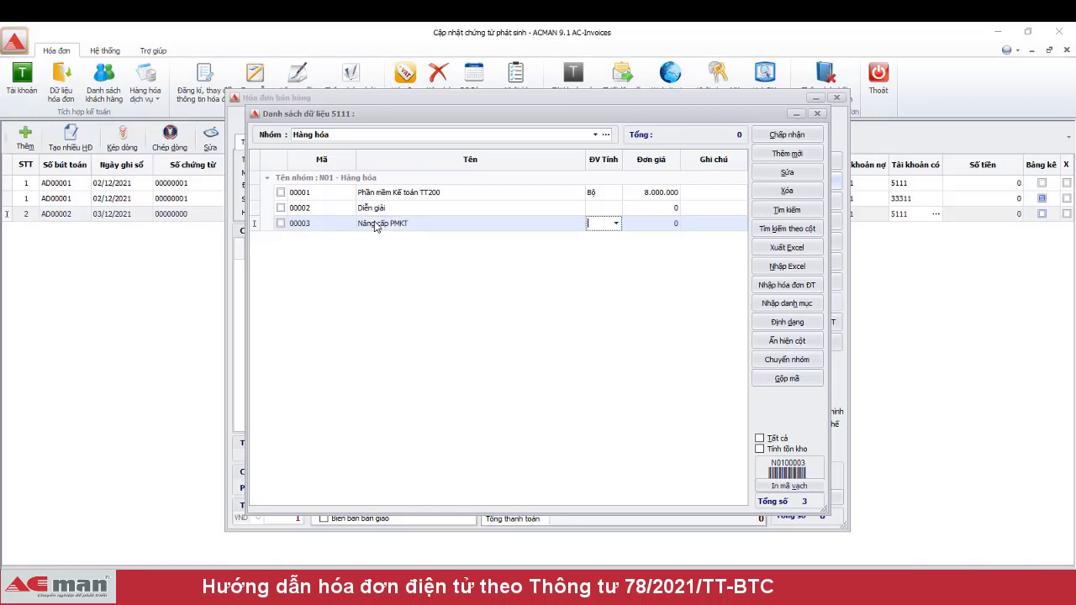
pyautogui.write('Bộ')
pyautogui.press('Tab')
pyautogui.write('30000')
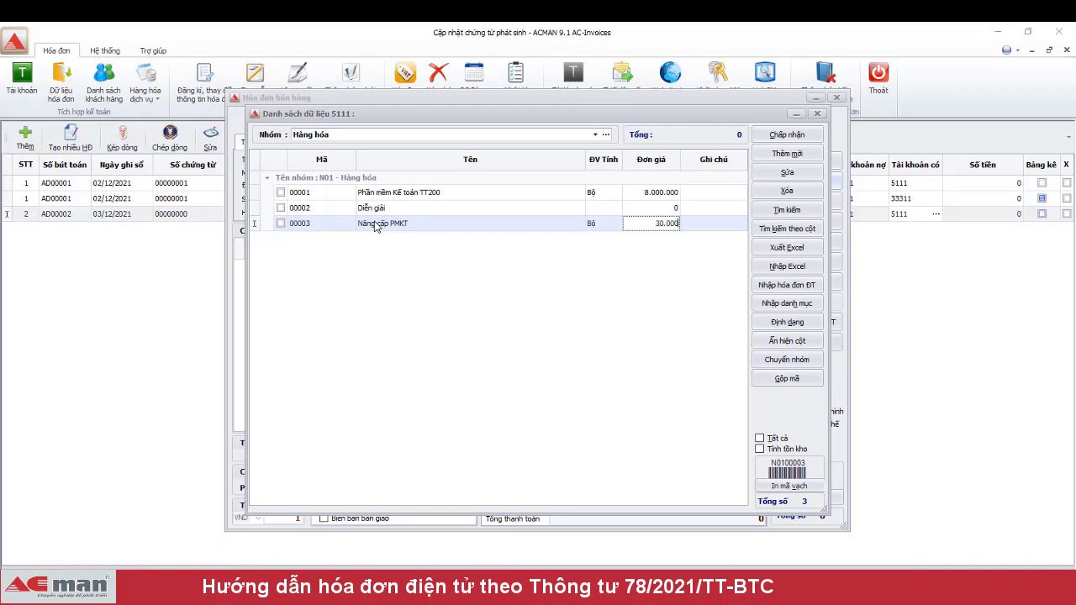
pyautogui.write('000')
pyautogui.press('Tab')
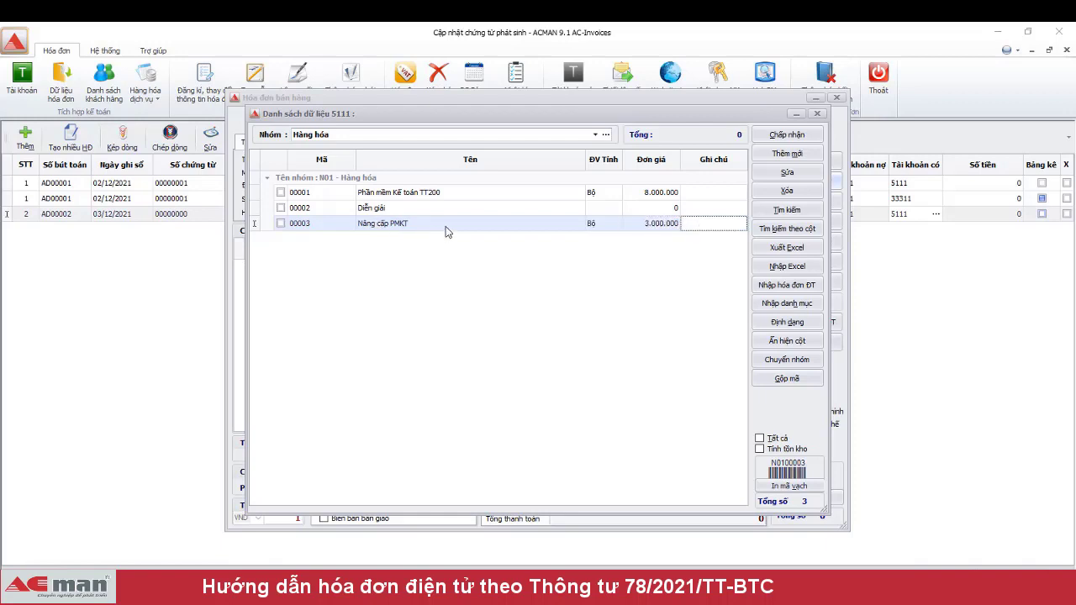
pyautogui.click(447, 231)
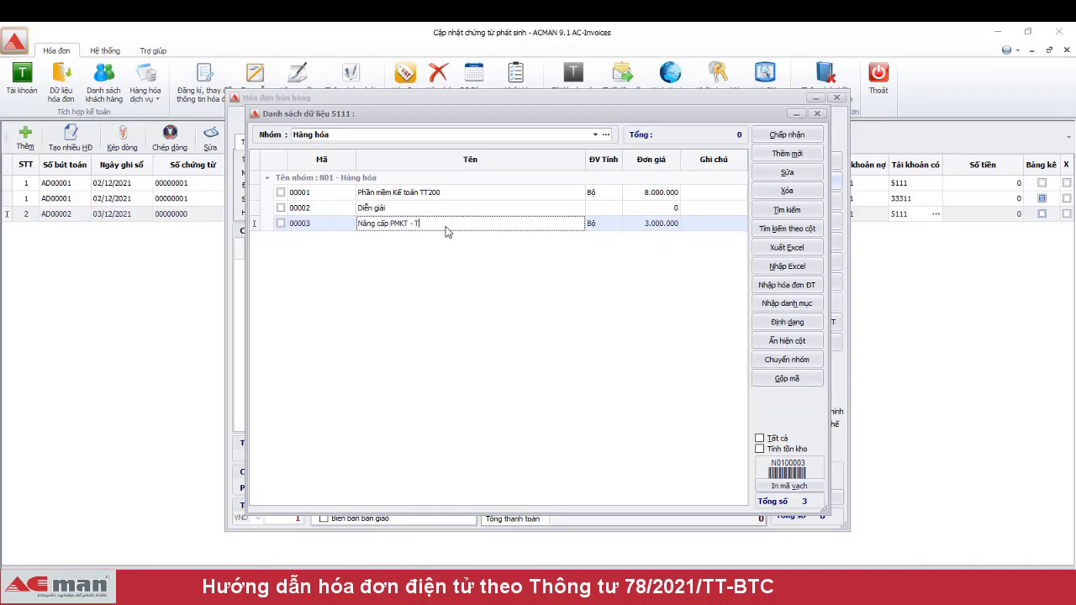
pyautogui.write('- TT200')
pyautogui.press('Tab')
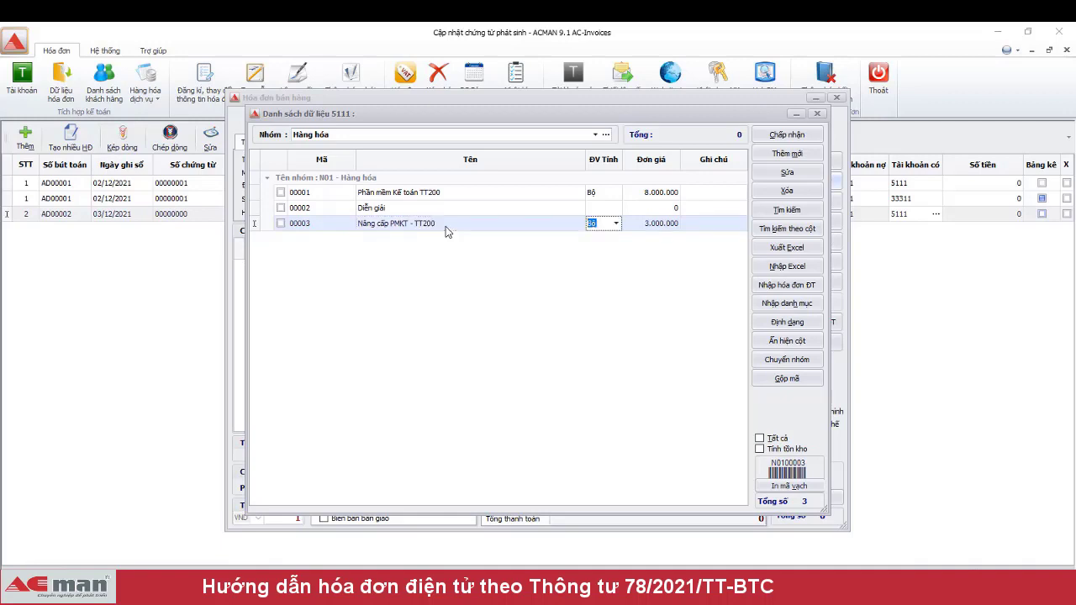
pyautogui.press('Return')
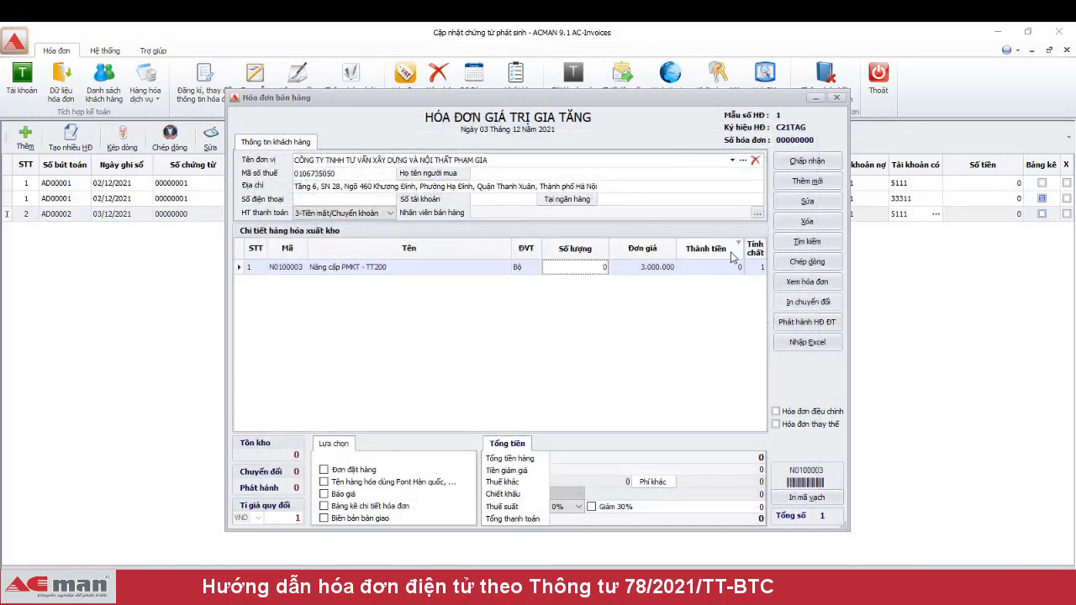
# - Add a Diễn giải line renamed 'Tặng 1 bộ sách KT Máy' and mark it as a note line
pyautogui.click(807, 181)
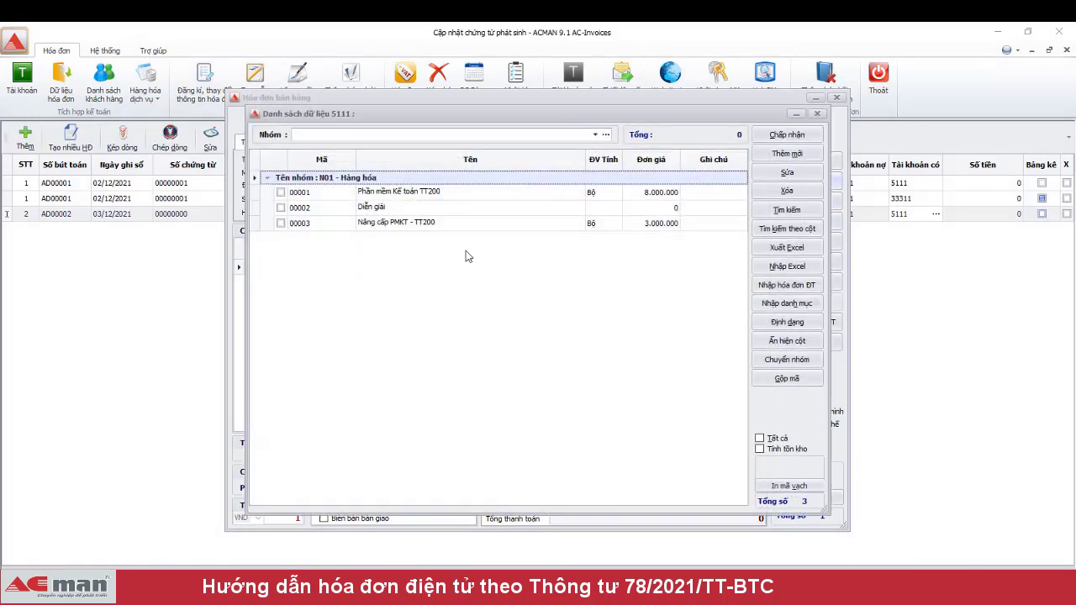
pyautogui.click(281, 208)
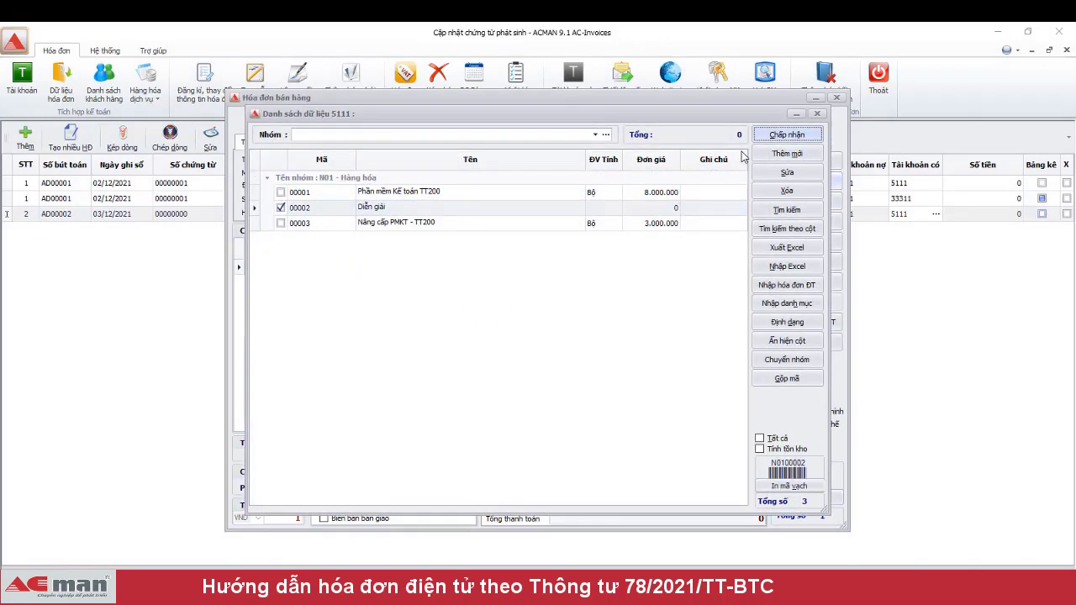
pyautogui.press('Return')
pyautogui.click(378, 286)
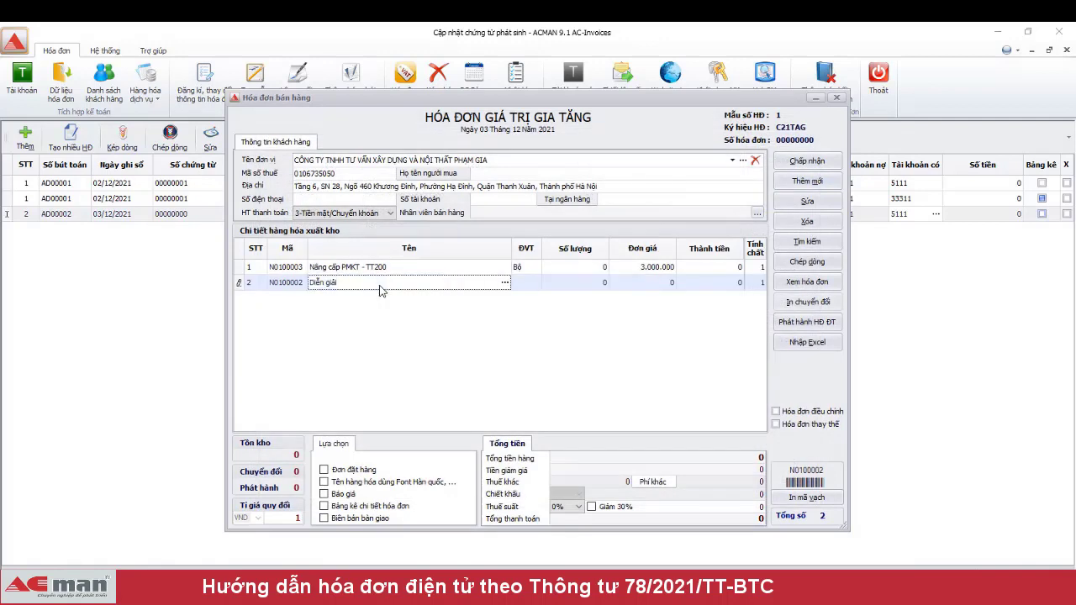
pyautogui.hotkey('ctrl', 'a')
pyautogui.write('Tặng')
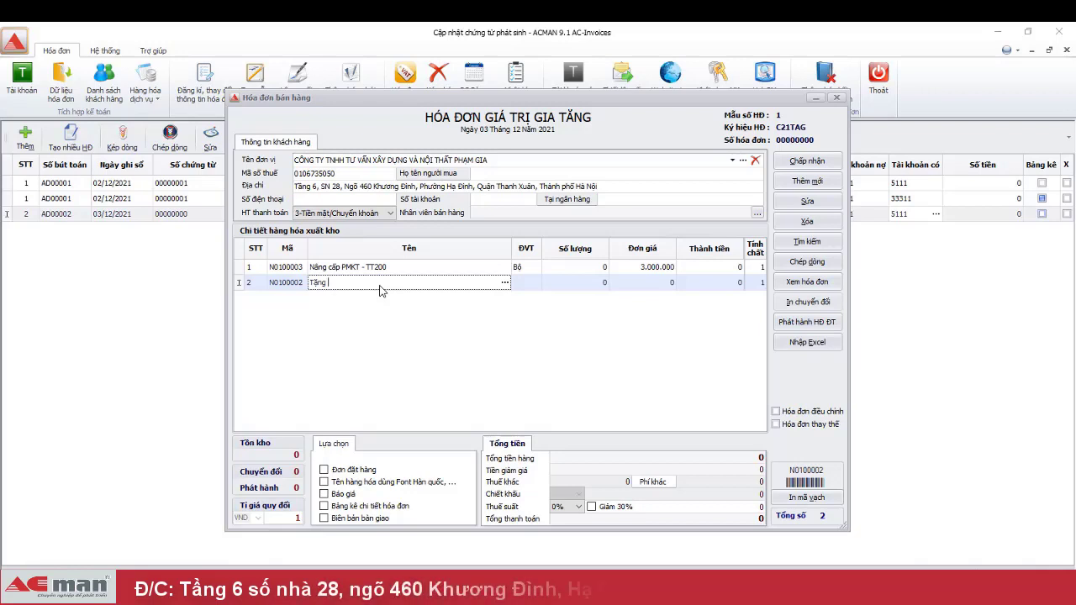
pyautogui.write('1 b')
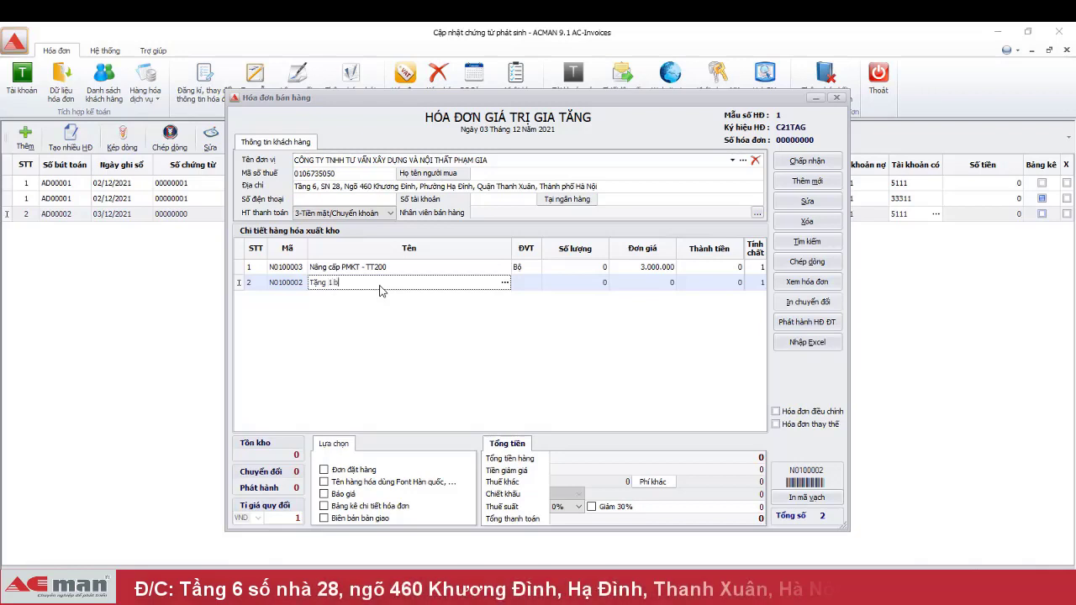
pyautogui.write('ộ sach KT Máy')
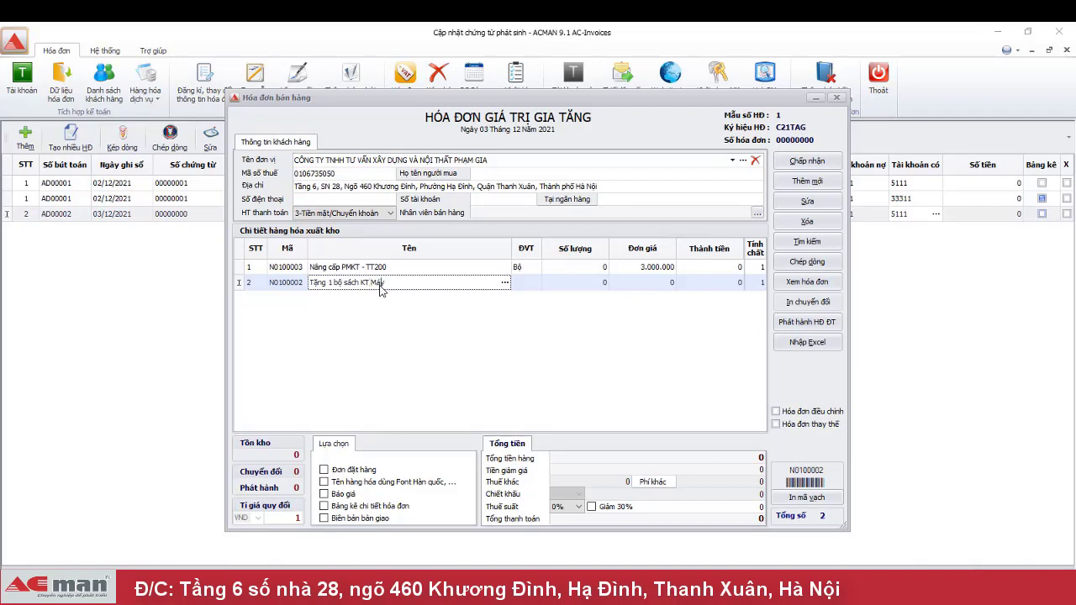
pyautogui.press('Tab')
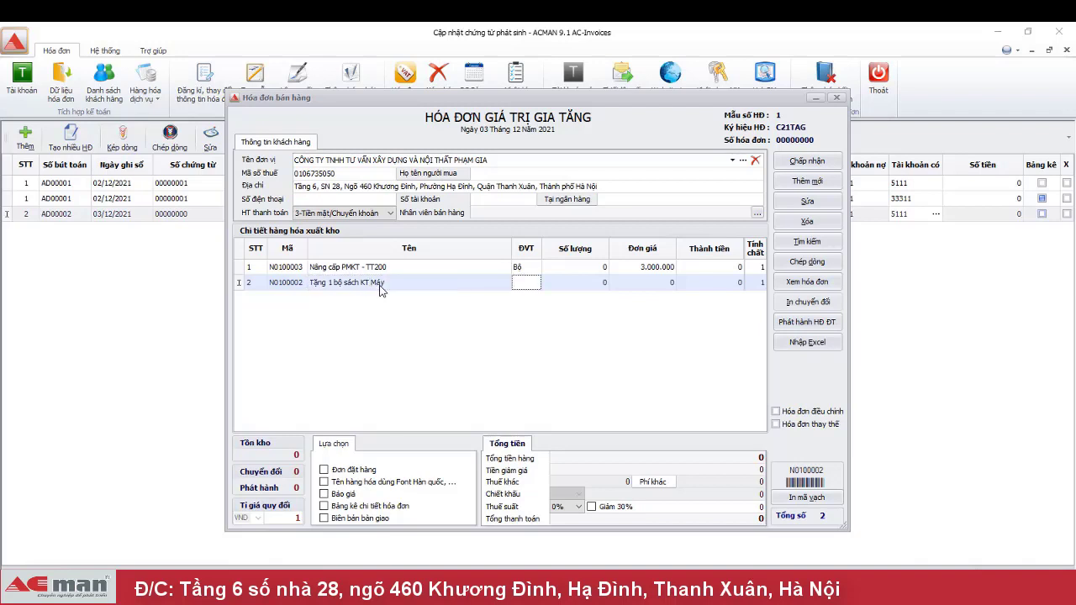
pyautogui.click(760, 283)
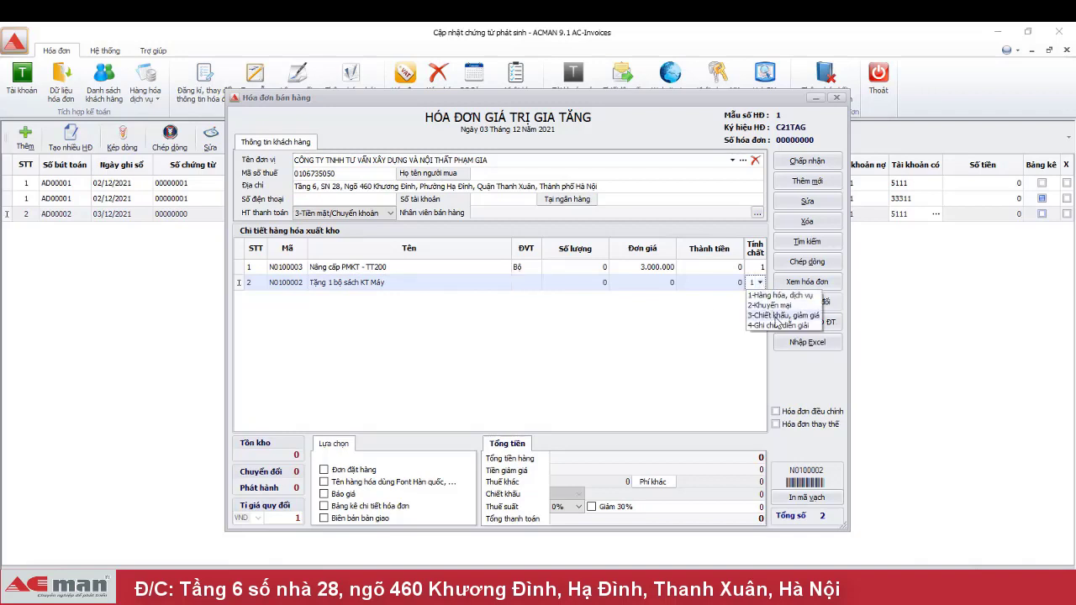
pyautogui.click(780, 325)
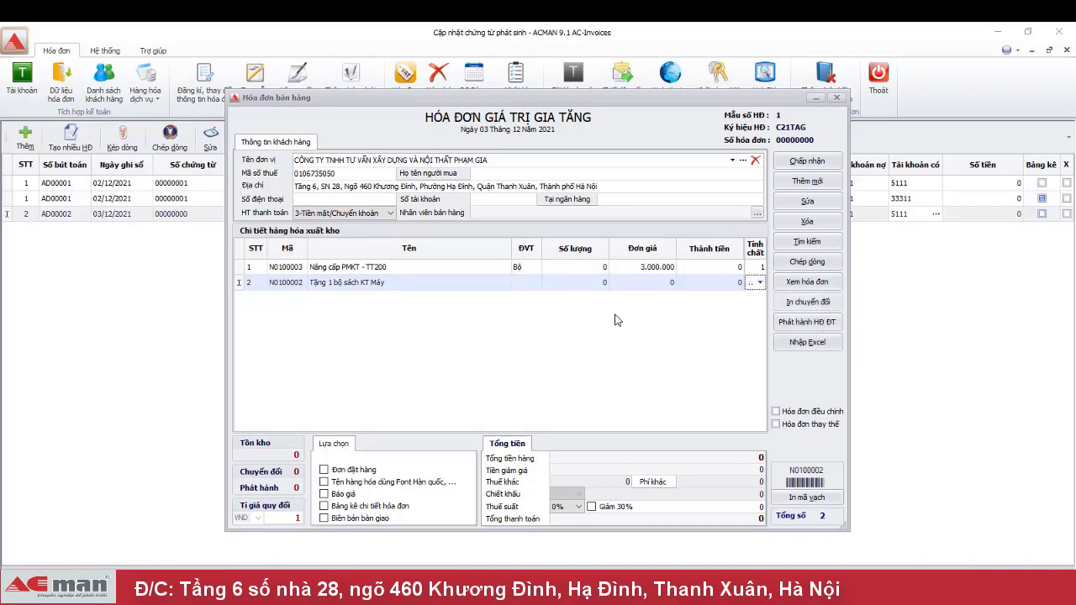
# - Set VAT to 10% and quantity 1 on the PMKT upgrade line, totalling 3.300.000
pyautogui.click(578, 510)
pyautogui.click(561, 542)
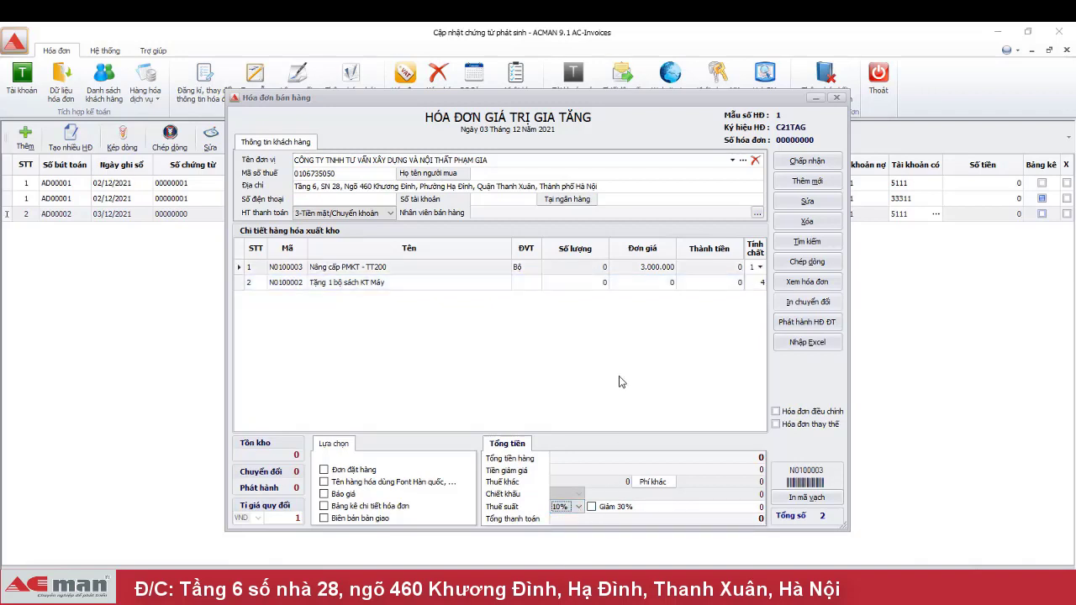
pyautogui.click(572, 266)
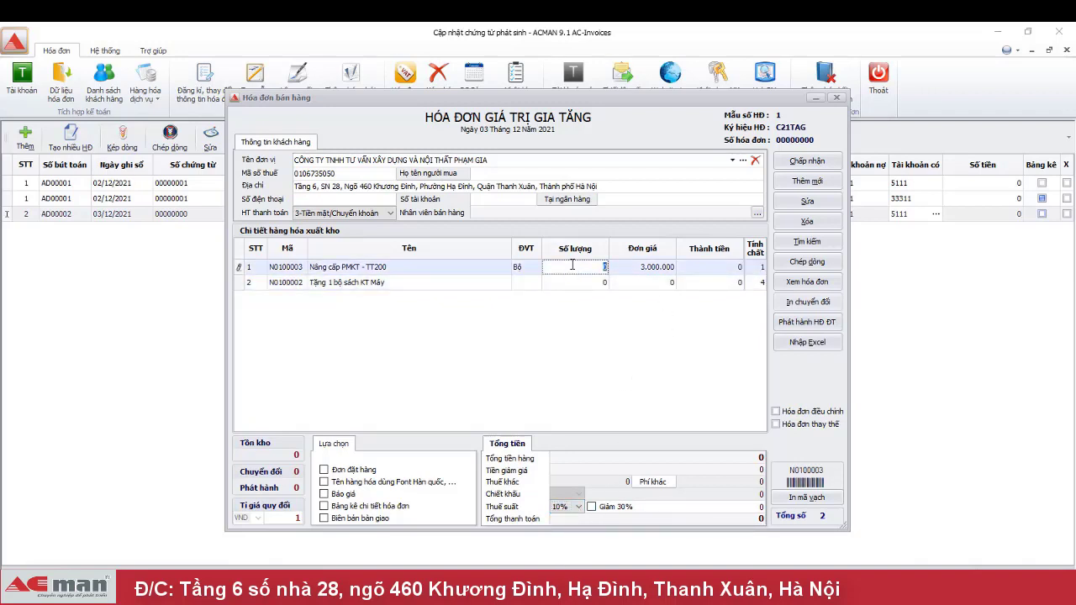
pyautogui.write('1')
pyautogui.press('Tab')
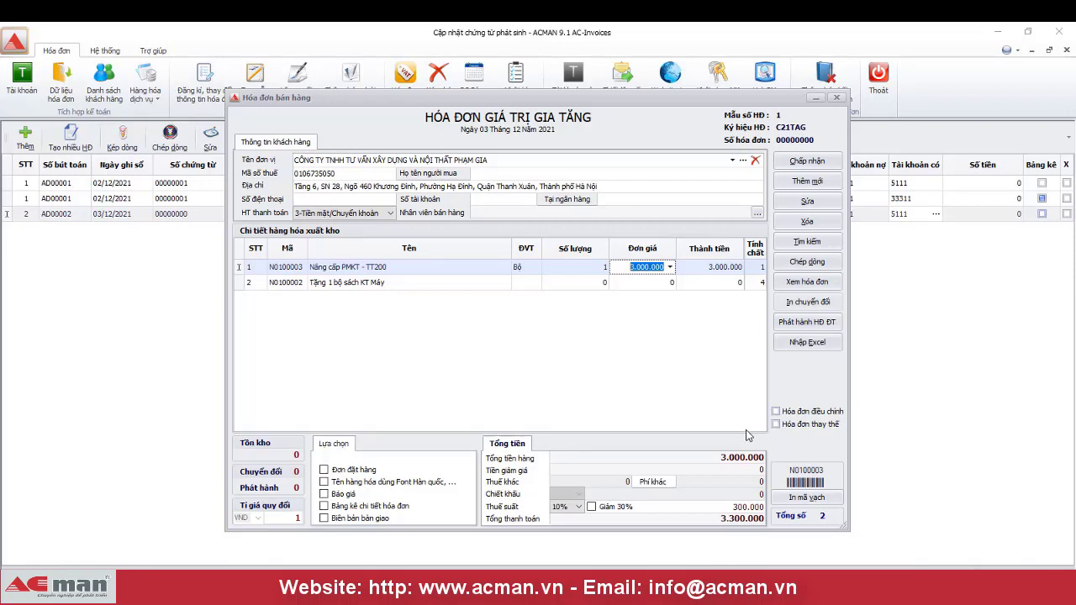
# - Mark the invoice as the replacement for invoice 00000001 (C21TAG, 02/12/2021) and confirm
pyautogui.click(794, 427)
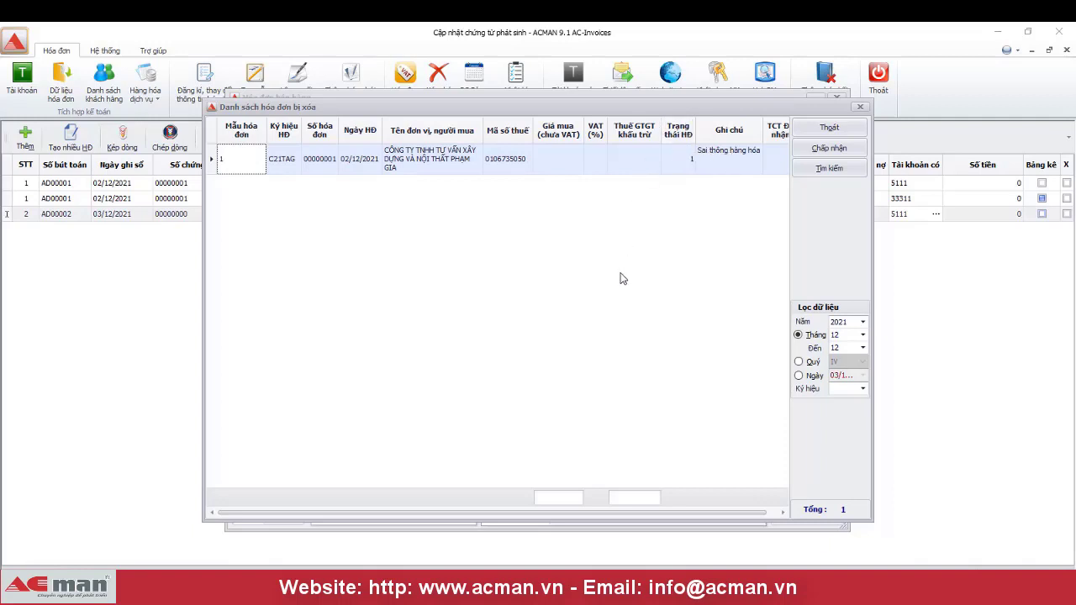
pyautogui.click(332, 165)
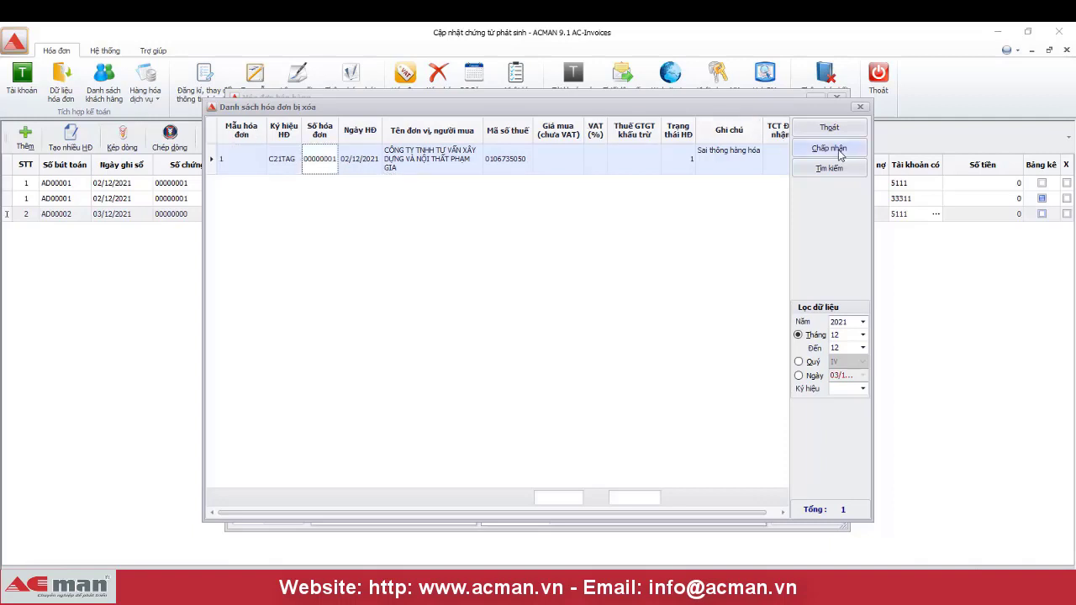
pyautogui.click(839, 153)
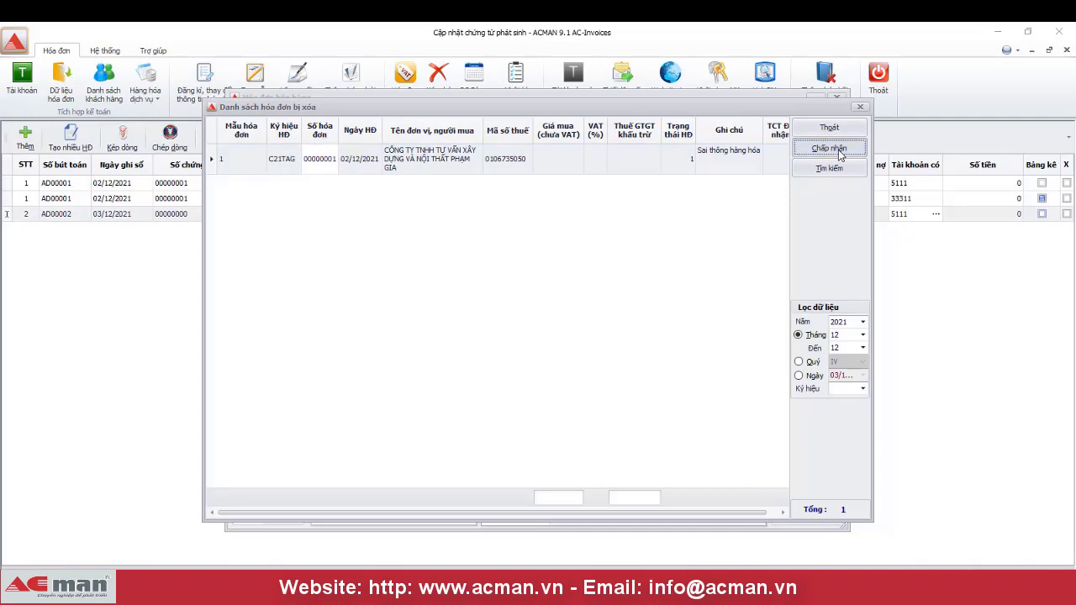
pyautogui.click(839, 154)
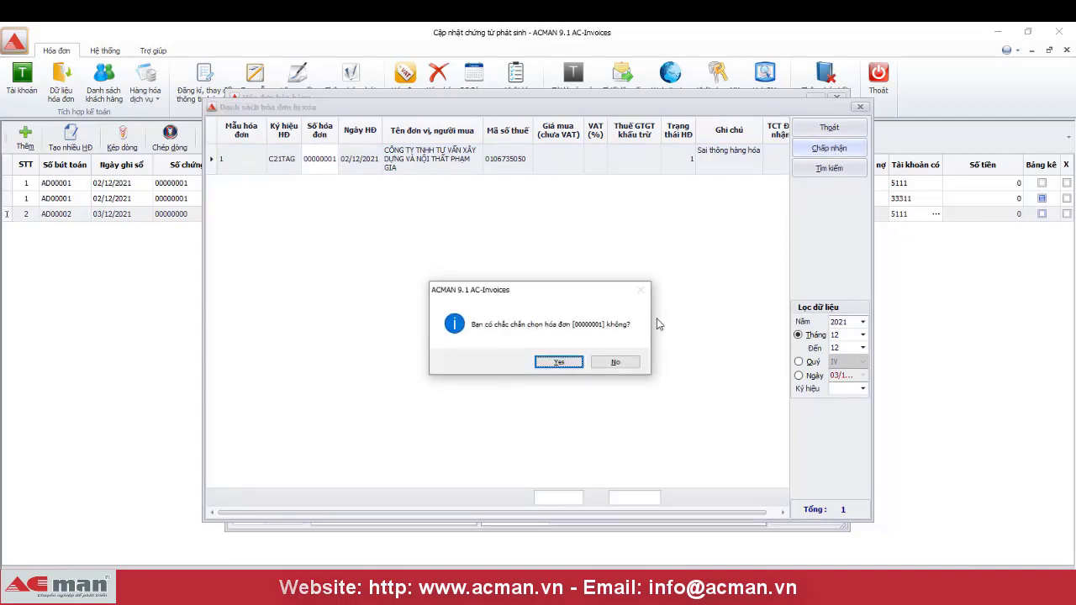
pyautogui.click(557, 363)
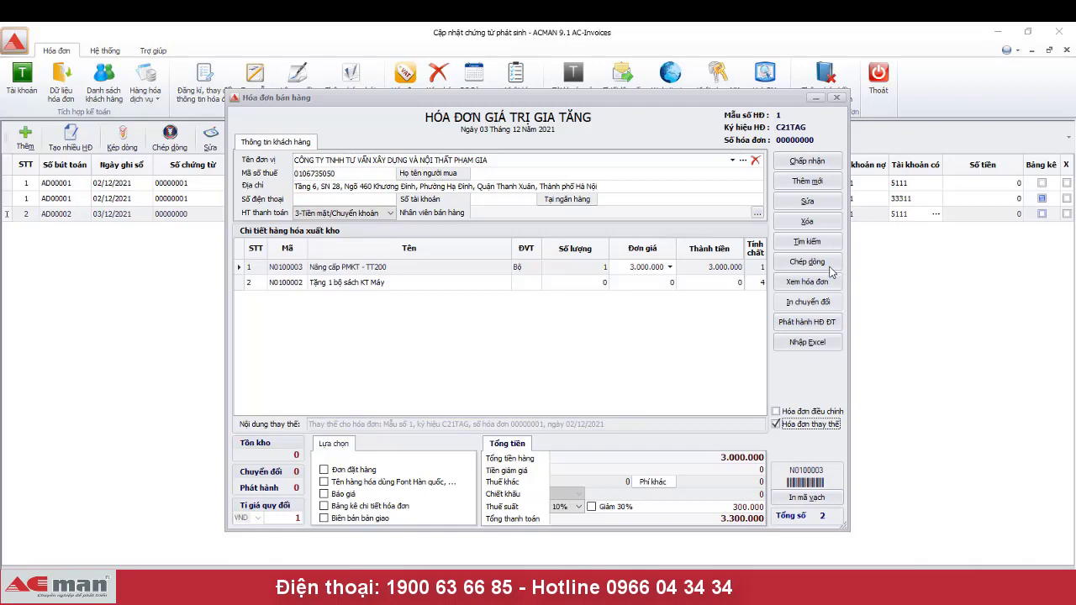
pyautogui.click(812, 283)
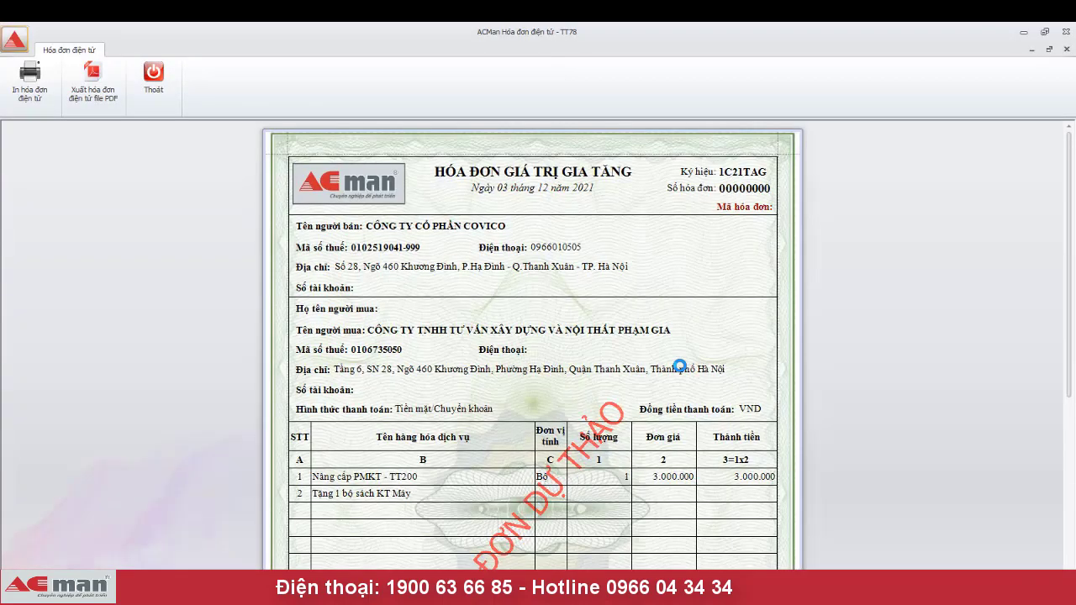
pyautogui.scroll(-5, 681, 365)
pyautogui.scroll(-1, 689, 364)
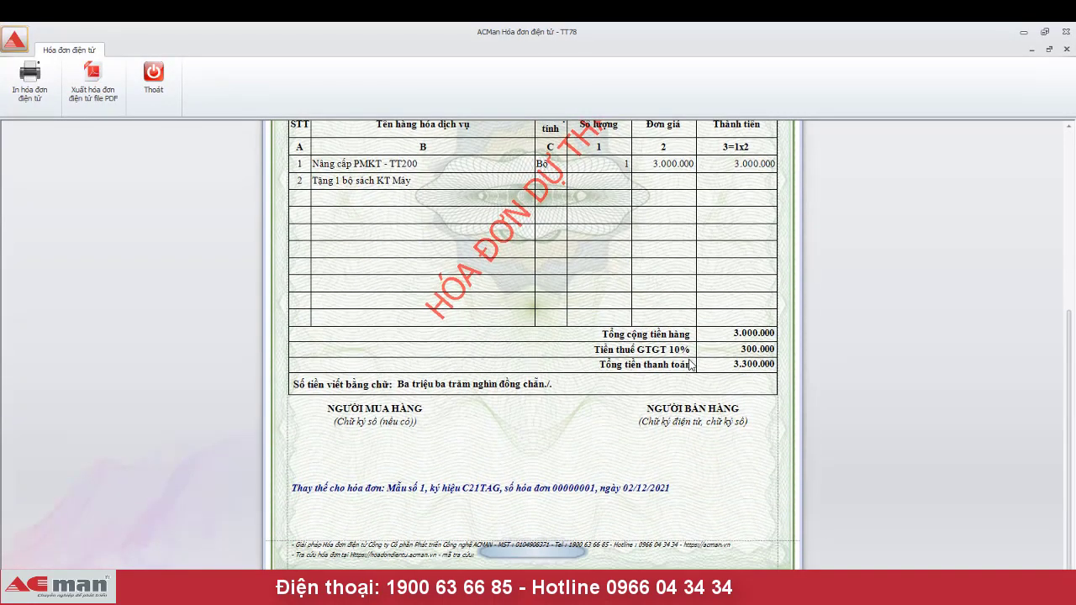
pyautogui.scroll(4, 689, 365)
pyautogui.scroll(2, 689, 365)
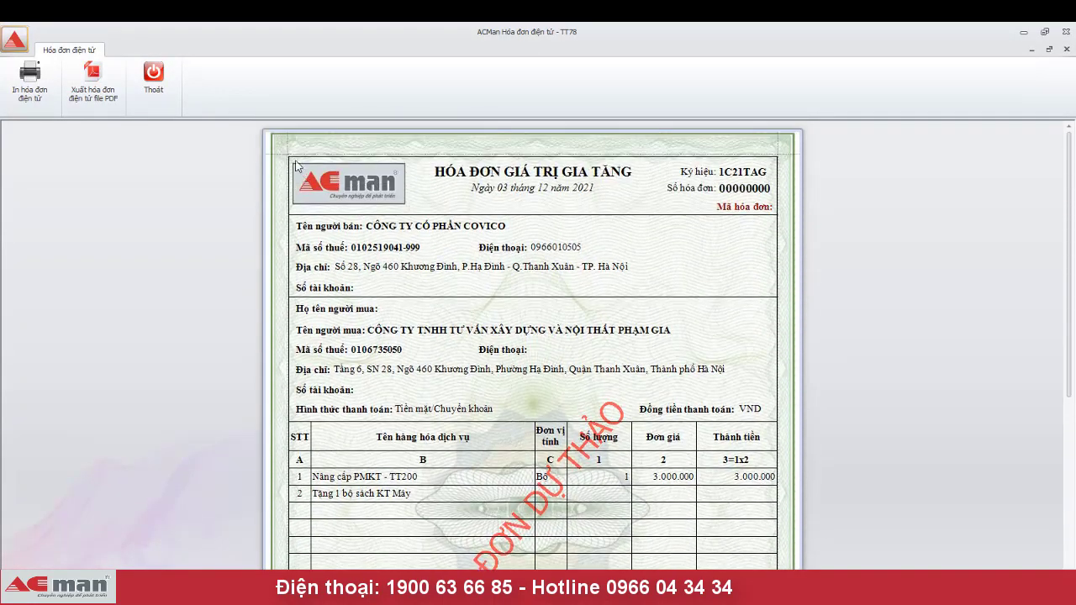
pyautogui.click(163, 82)
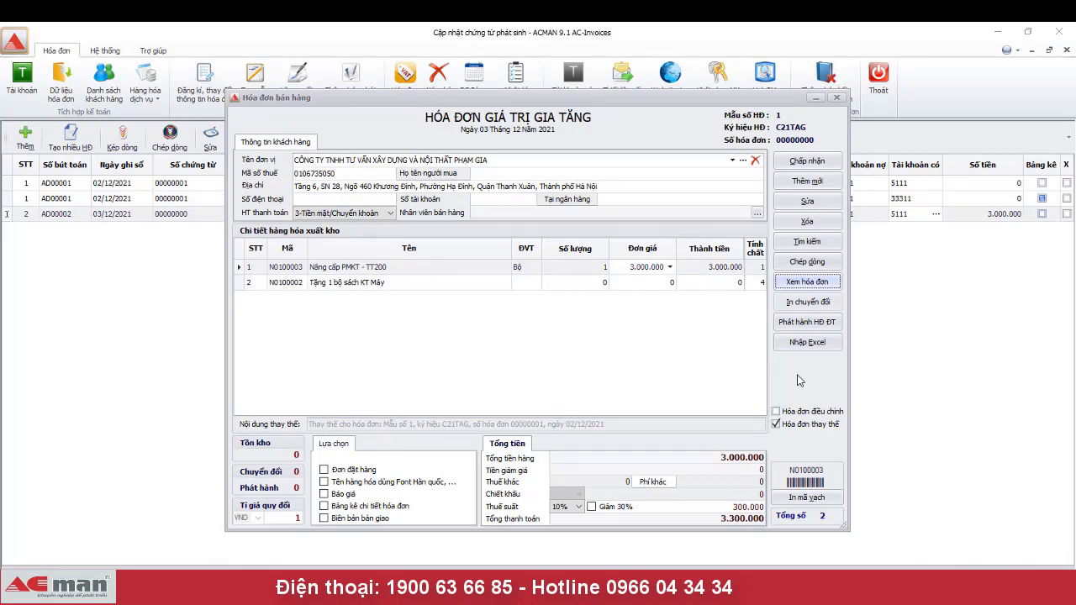
# - Issue the replacement e-invoice as number 00000002 and close the issued notice
pyautogui.click(808, 328)
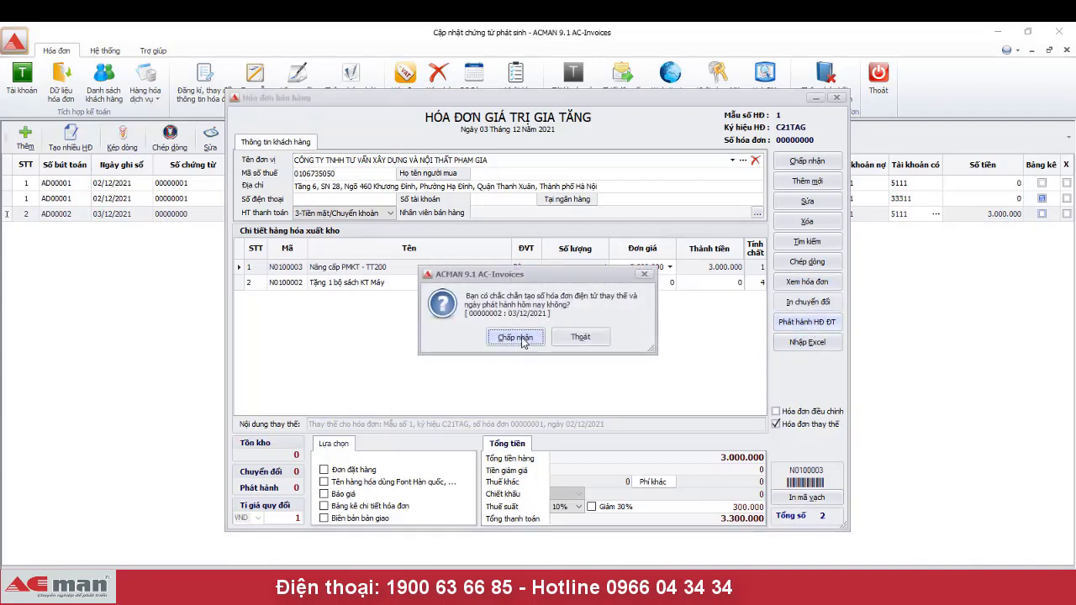
pyautogui.click(523, 341)
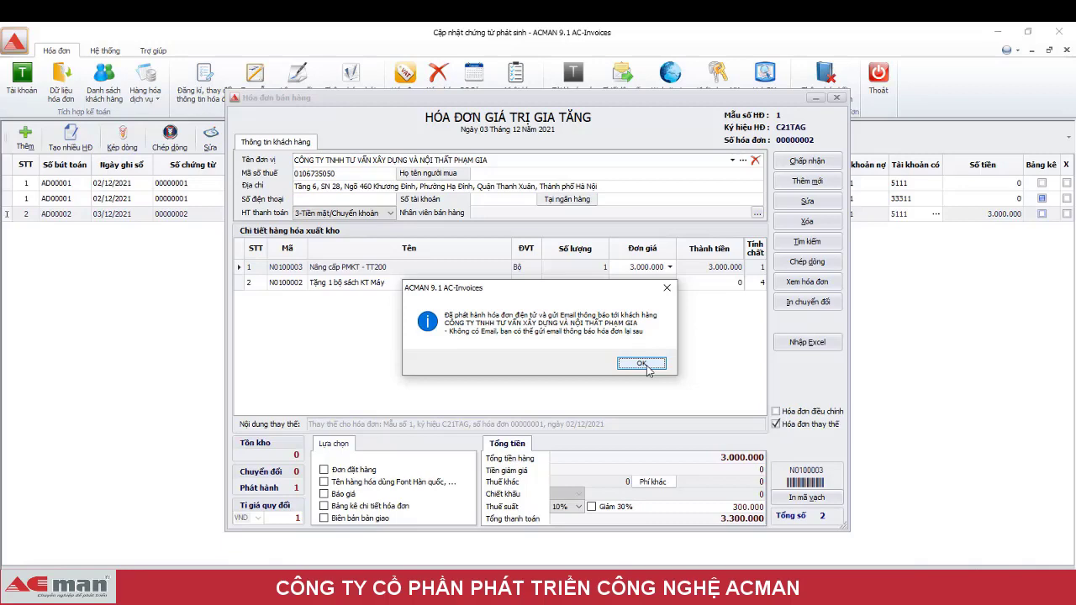
pyautogui.click(647, 367)
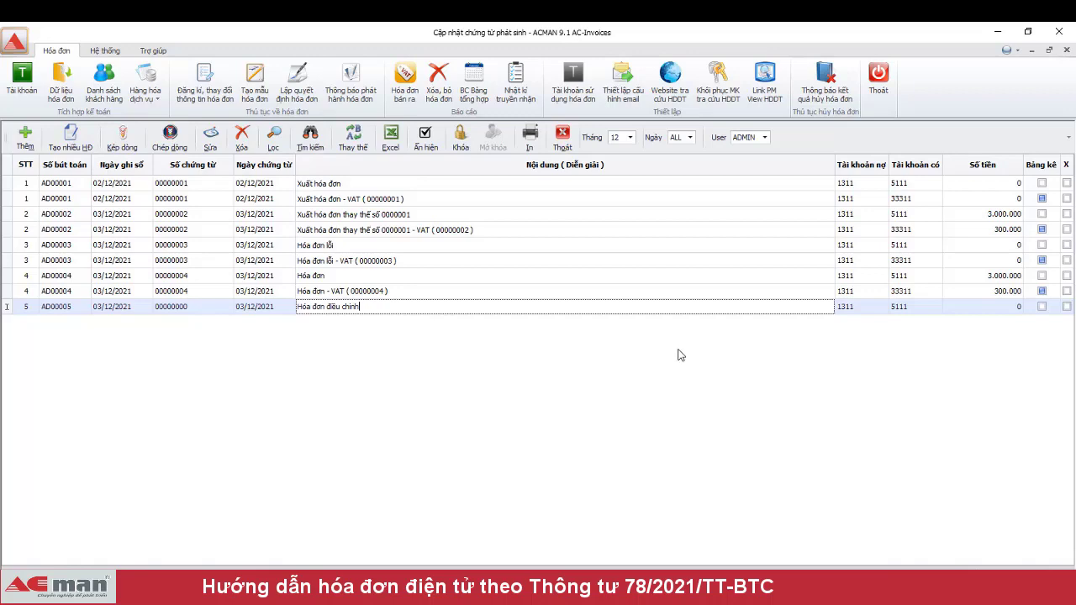
# - Open row 5's sales invoice and add the item Nâng cấp PMKT - TT200 from the goods list
pyautogui.click(934, 306)
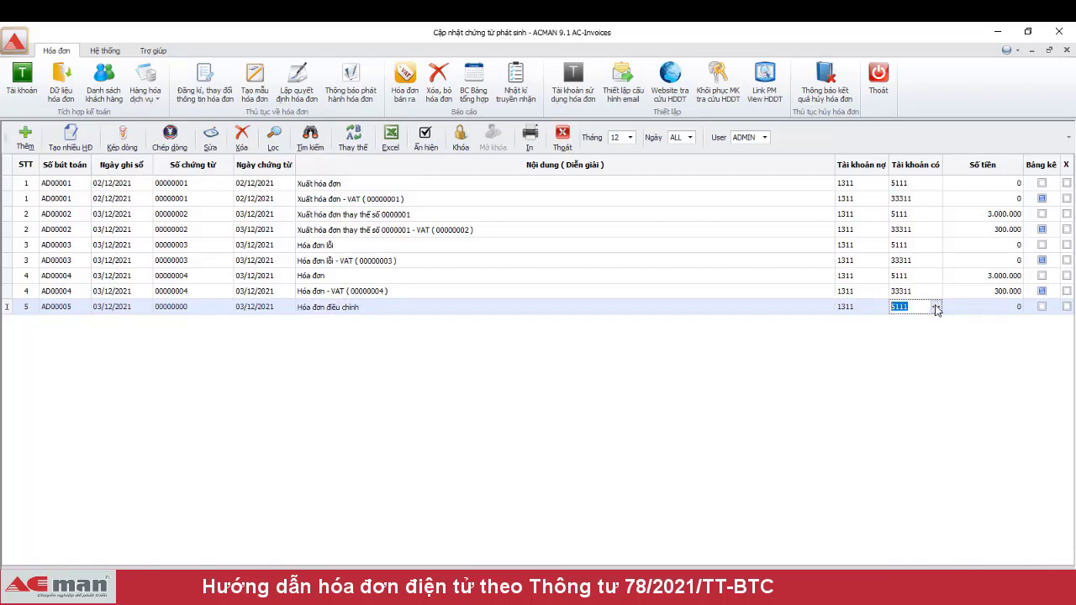
pyautogui.click(936, 308)
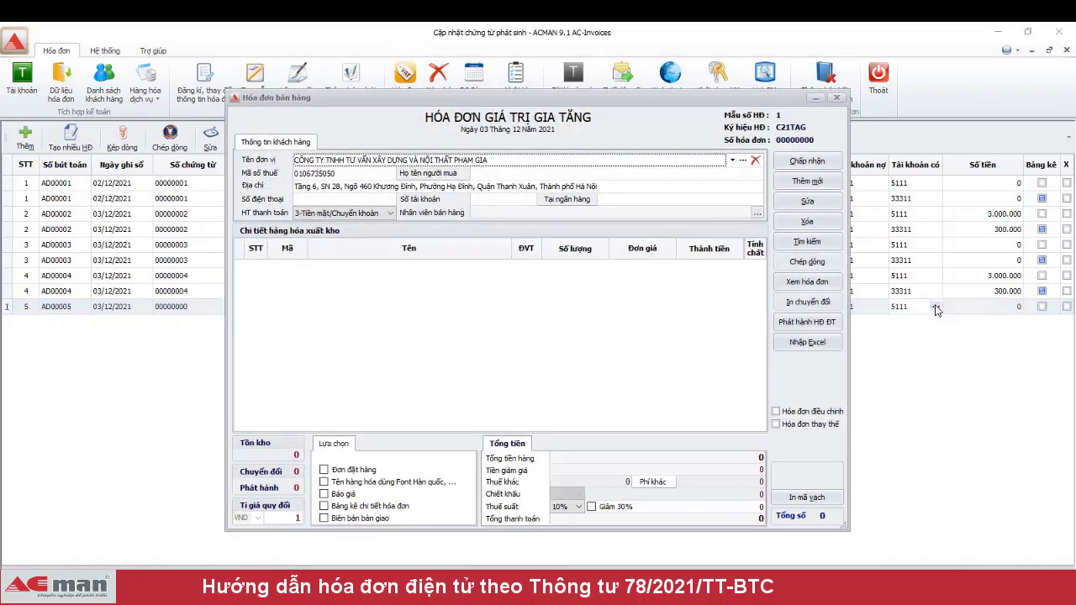
pyautogui.click(786, 182)
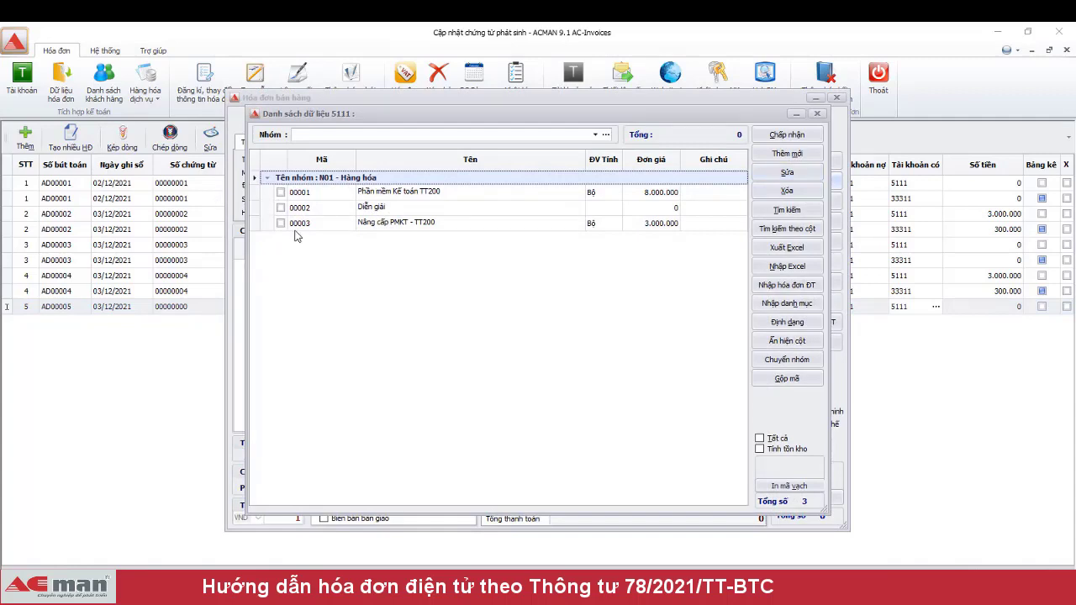
pyautogui.click(281, 223)
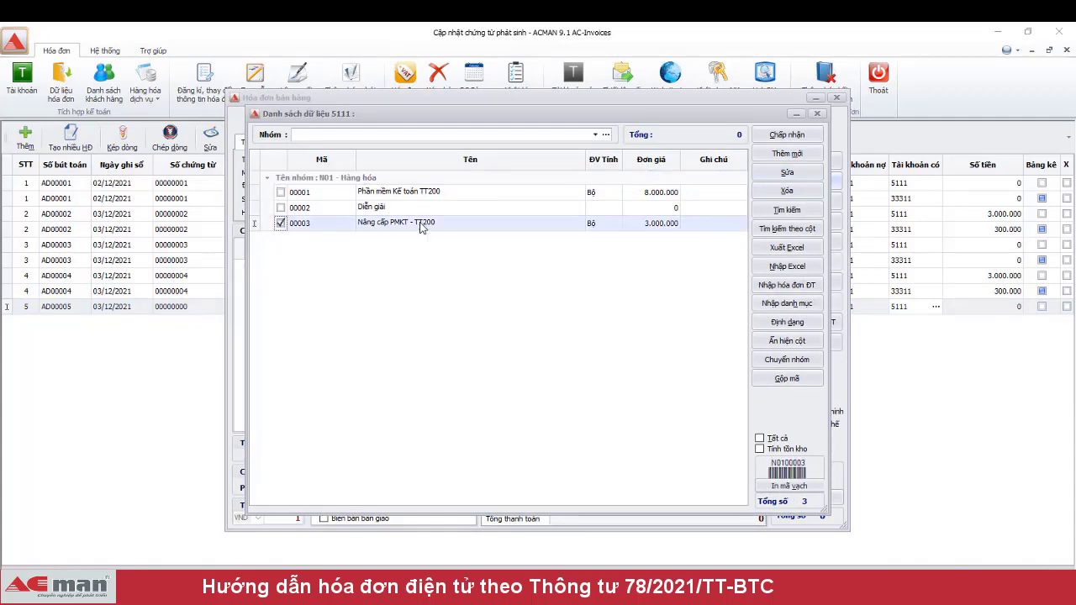
pyautogui.click(787, 135)
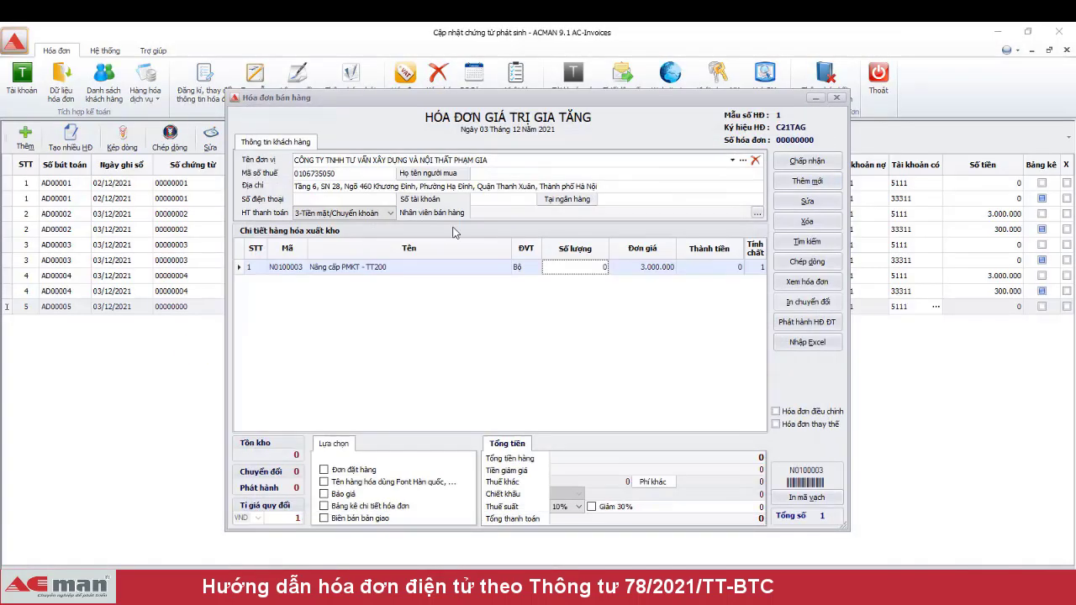
# - Add a Diễn giải description line as row 2 and start editing its name
pyautogui.click(795, 181)
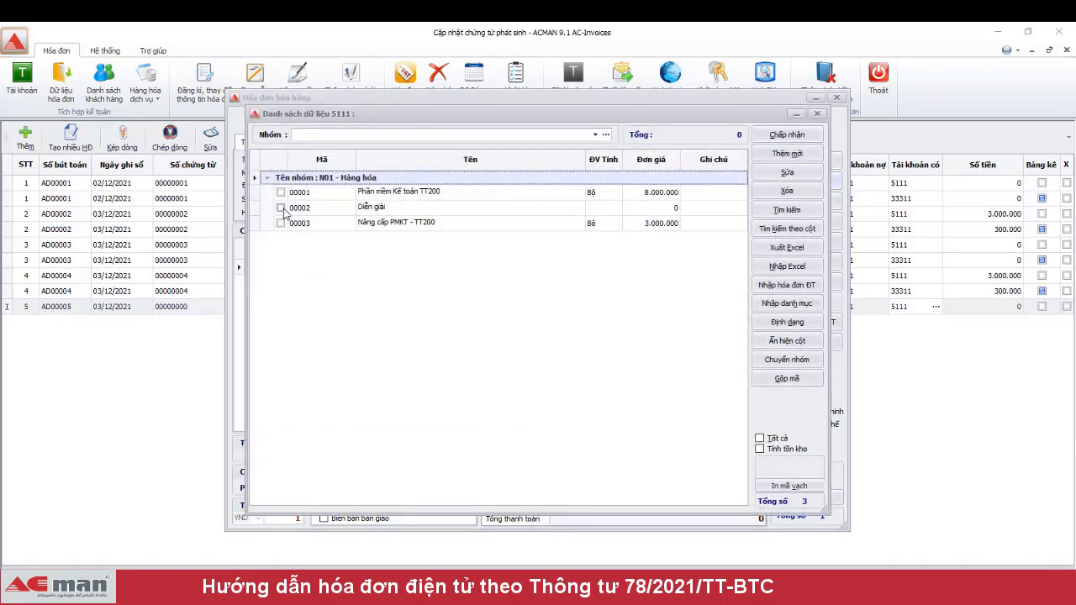
pyautogui.click(281, 208)
pyautogui.click(786, 134)
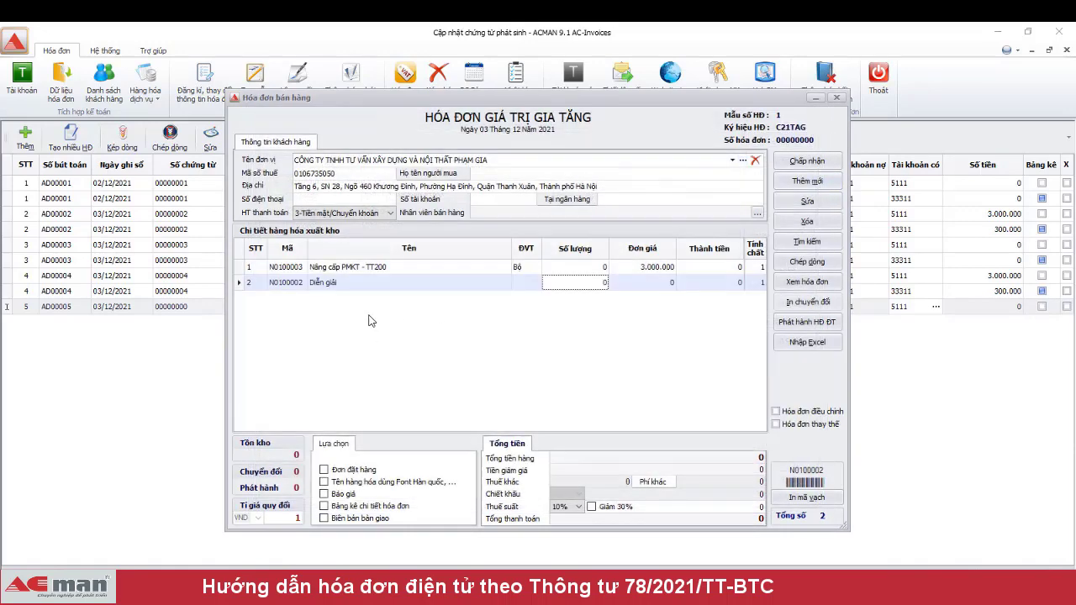
pyautogui.click(386, 284)
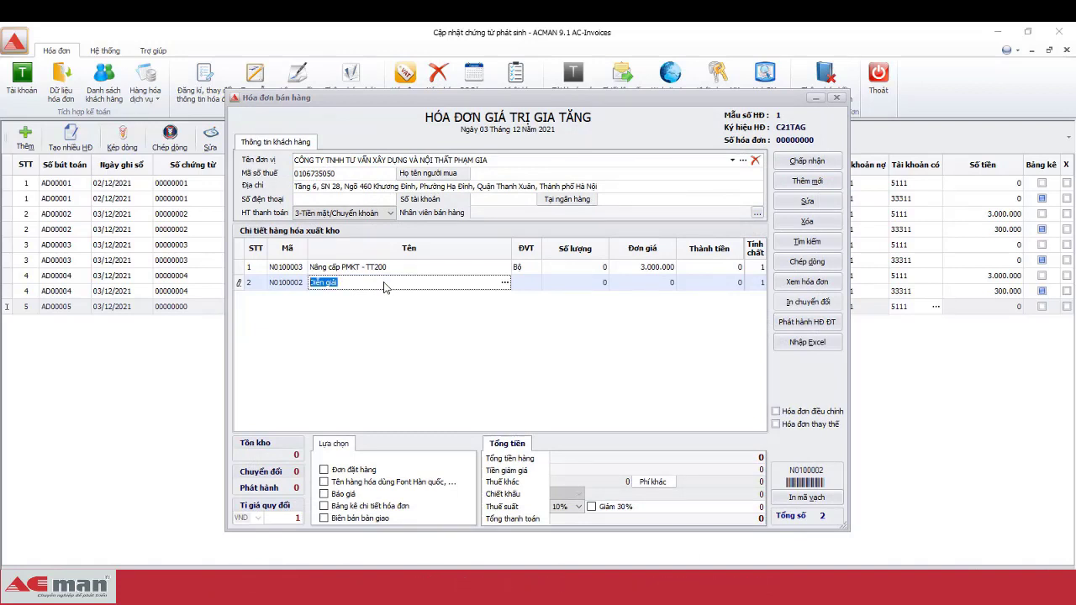
# - Name row 2 'Điệu chỉnh tăng số lượng…' without 'thêm', ending ', VAT: 300.000đ'
pyautogui.write('Điệ')
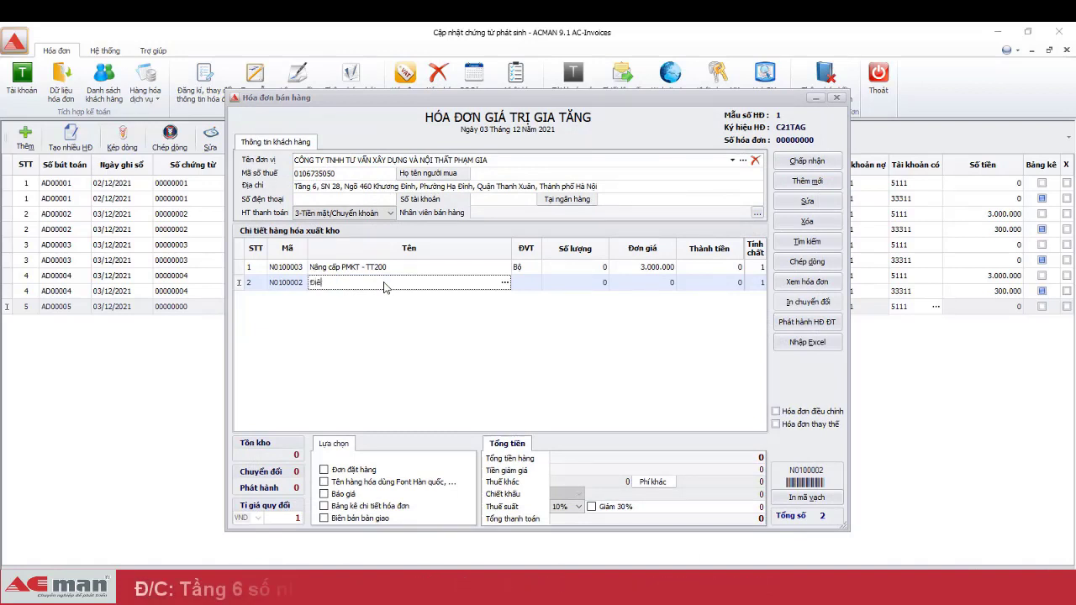
pyautogui.write('u chỉnh ')
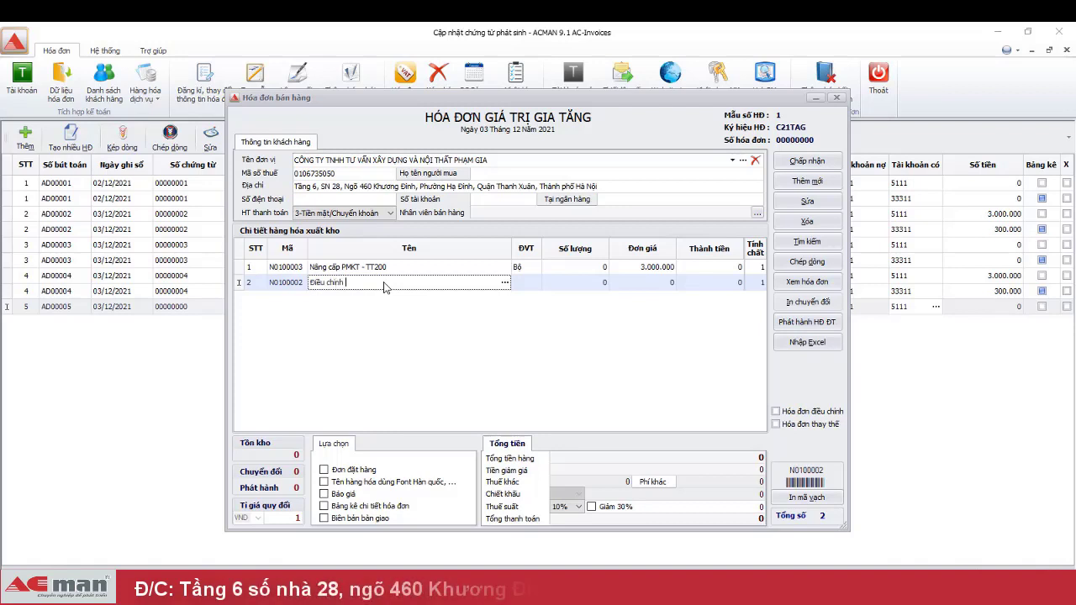
pyautogui.write('tăng ')
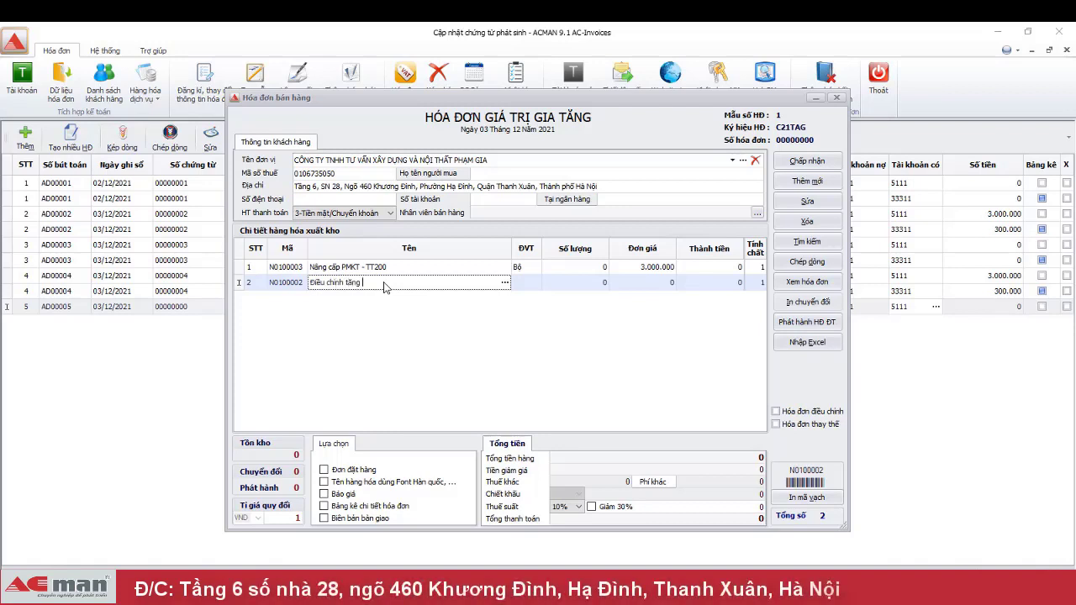
pyautogui.write('s')
pyautogui.write('ố lư')
pyautogui.write('ợng thêm')
pyautogui.press('Left')
pyautogui.hotkey('shift', 'Left')
pyautogui.hotkey('shift', 'Left')
pyautogui.hotkey('shift', 'Left')
pyautogui.hotkey('shift', 'Left')
pyautogui.hotkey('shift', 'Left')
pyautogui.press('BackSpace')
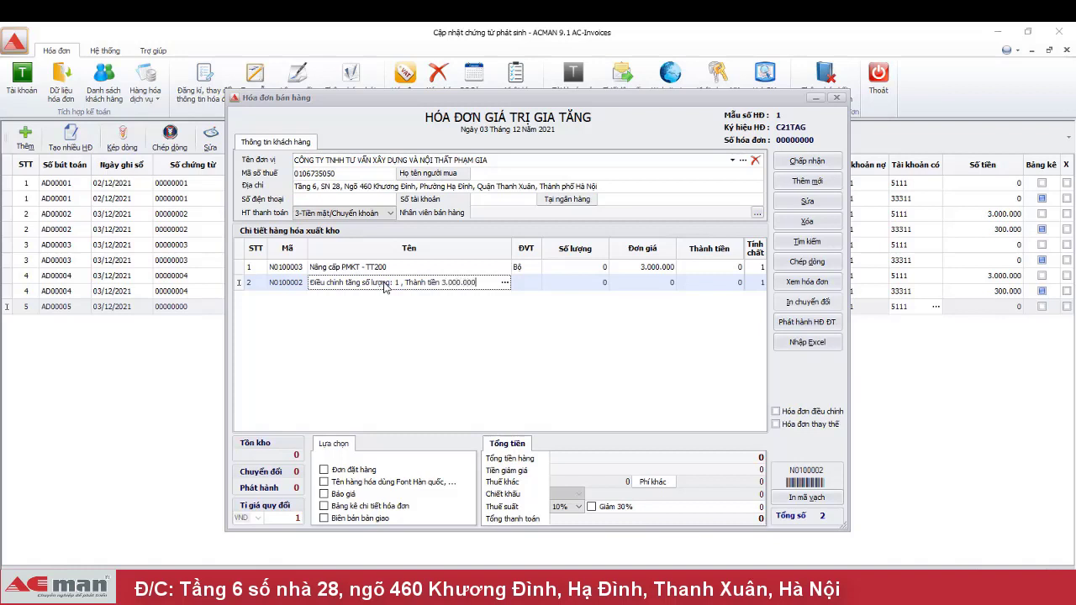
pyautogui.write(', VA')
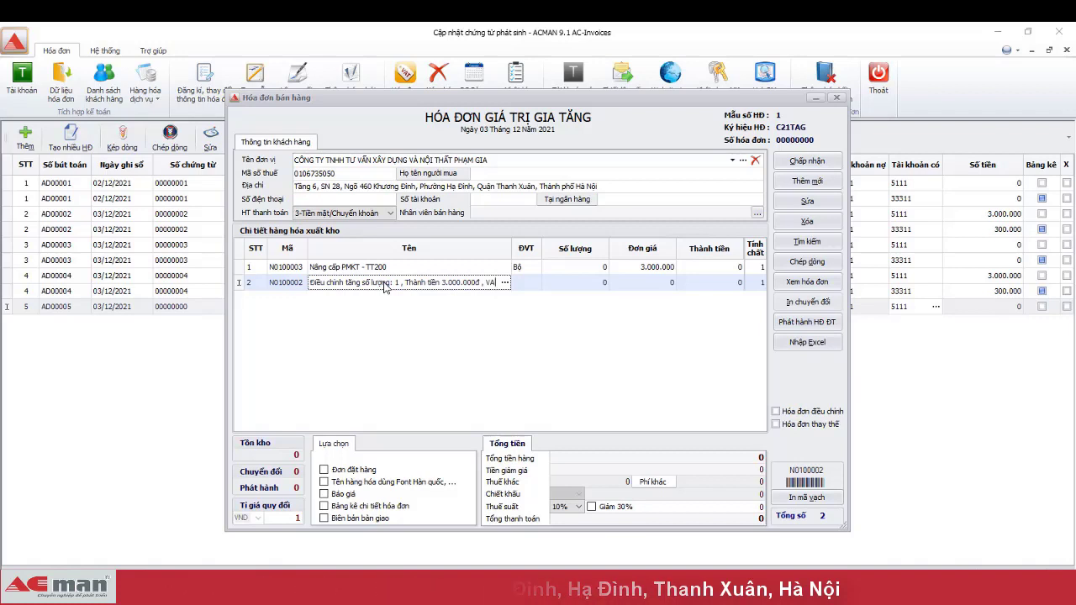
pyautogui.write('T:')
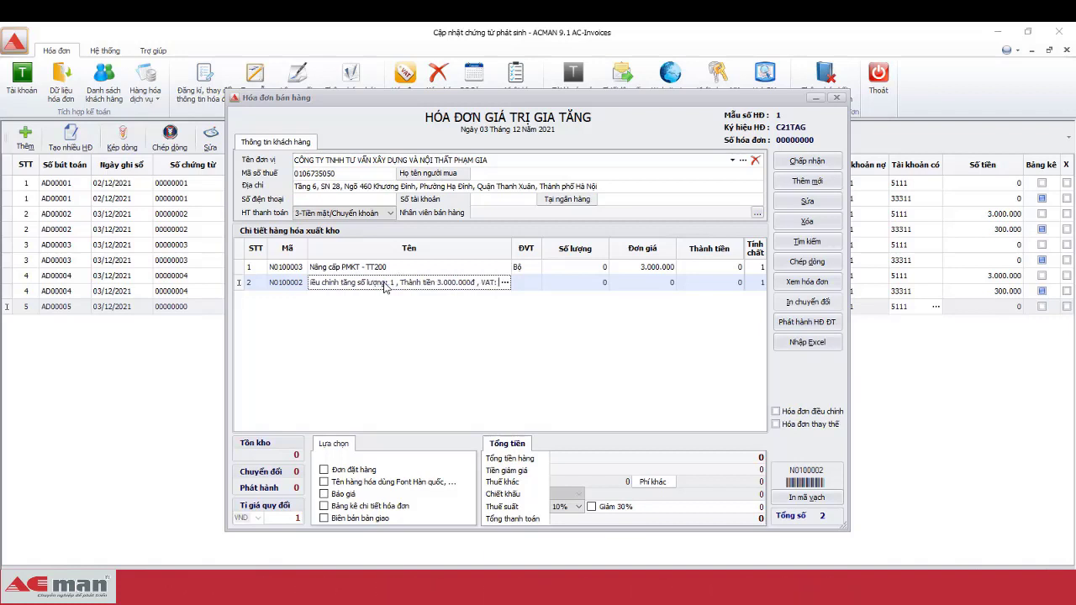
pyautogui.write(' 300.000đ')
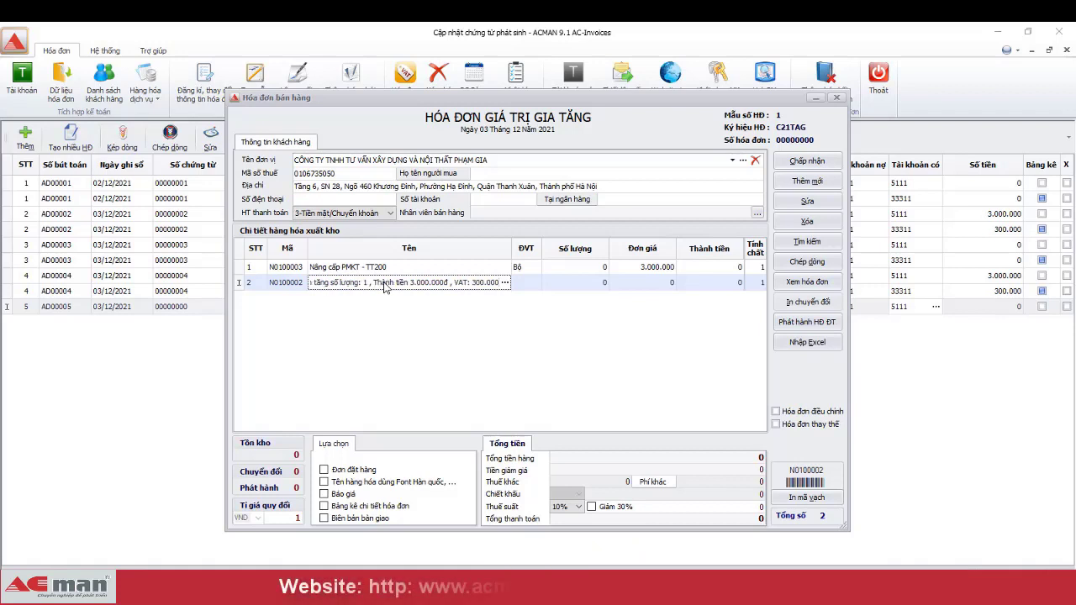
pyautogui.hotkey('shift', 'Home')
pyautogui.hotkey('ctrl', 'c')
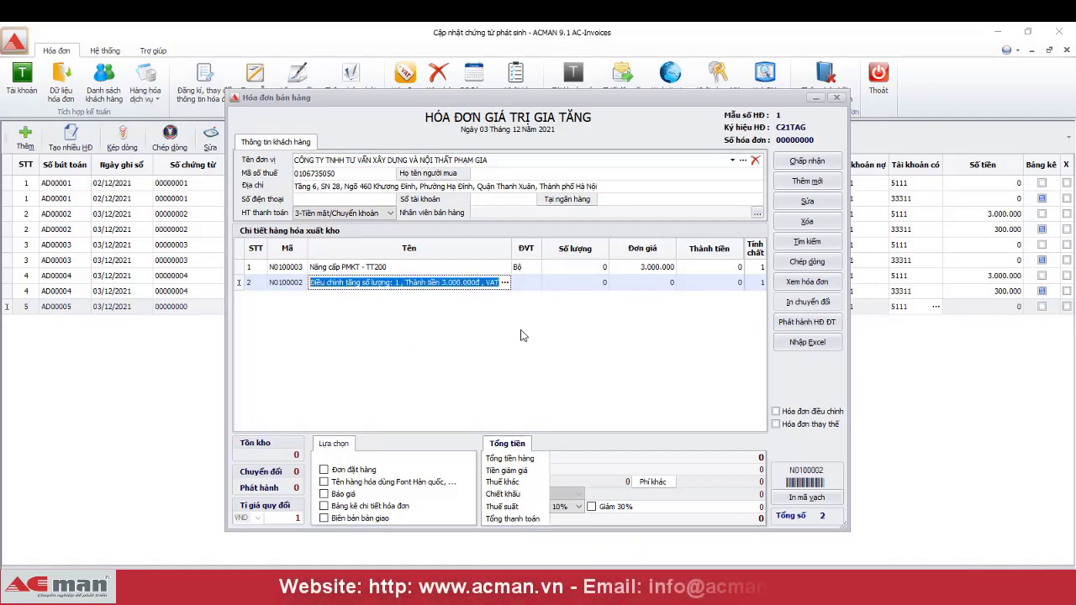
# - Set row 2's type to 4-Ghi chú, diễn giải and row 1's quantity to 1
pyautogui.click(755, 283)
pyautogui.click(760, 282)
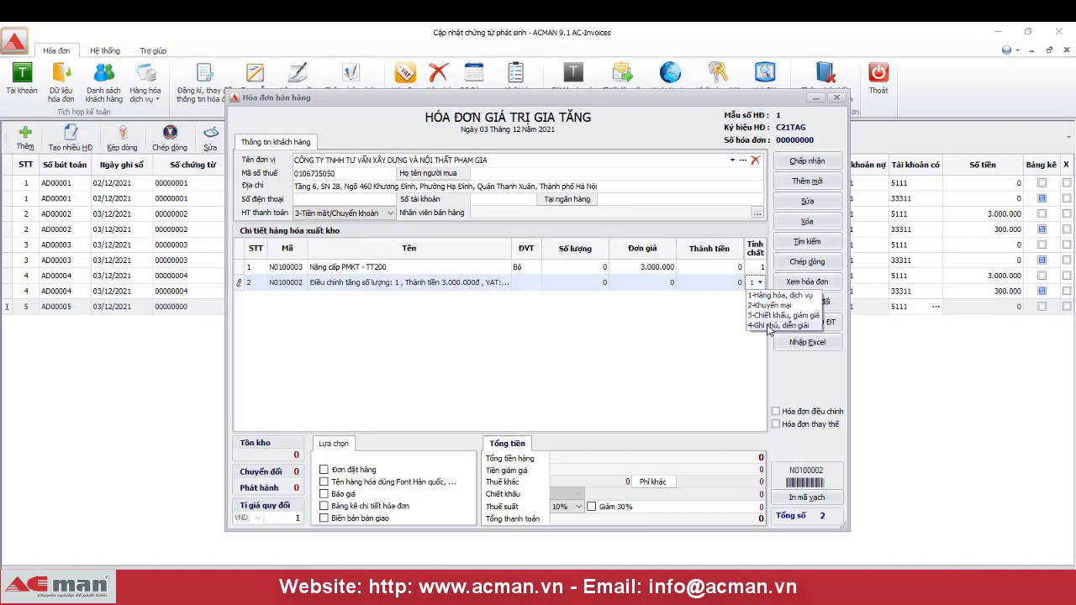
pyautogui.click(767, 325)
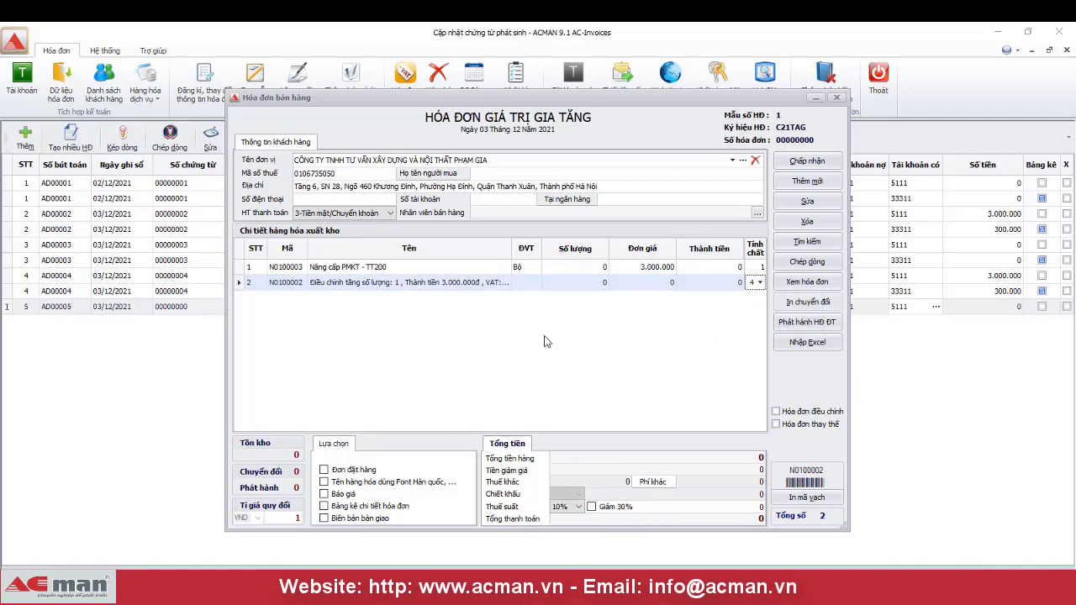
pyautogui.click(598, 267)
pyautogui.write('1')
pyautogui.press('Tab')
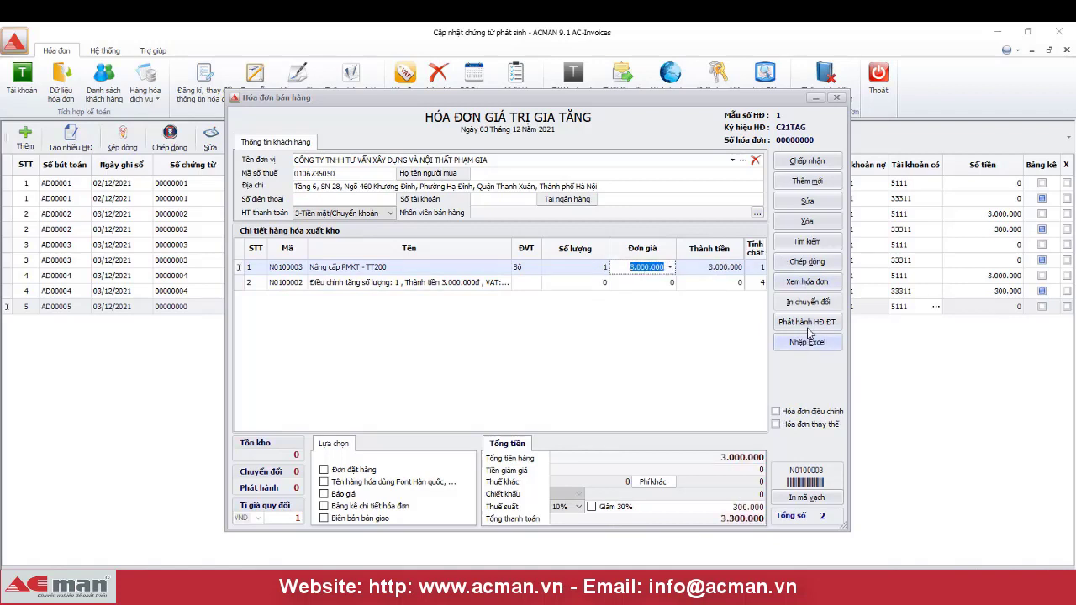
pyautogui.click(810, 418)
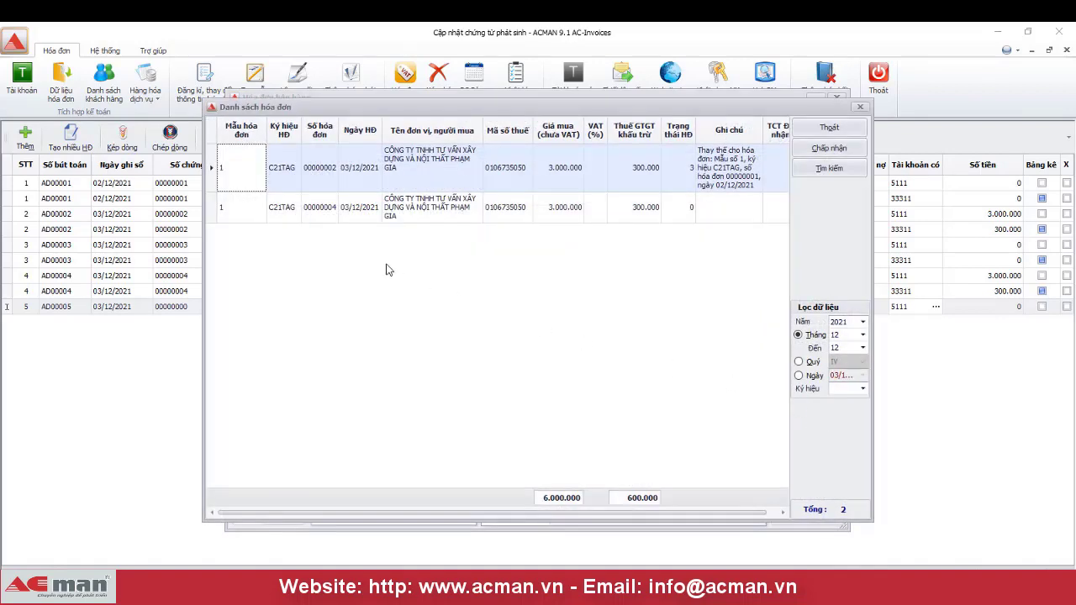
# - Select invoice 00000004 as the invoice being adjusted and confirm
pyautogui.click(342, 218)
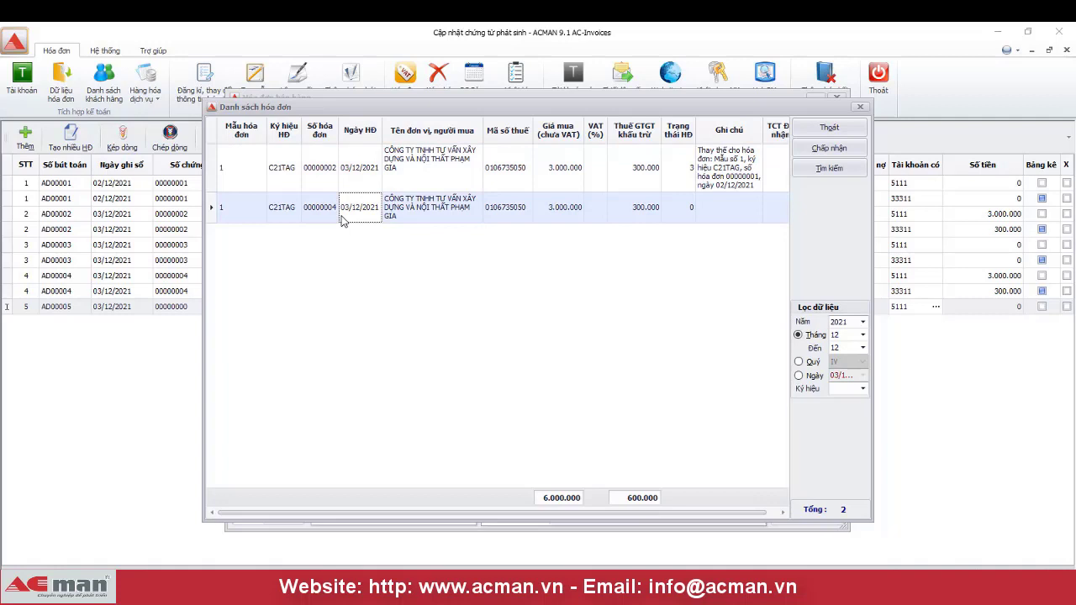
pyautogui.click(828, 149)
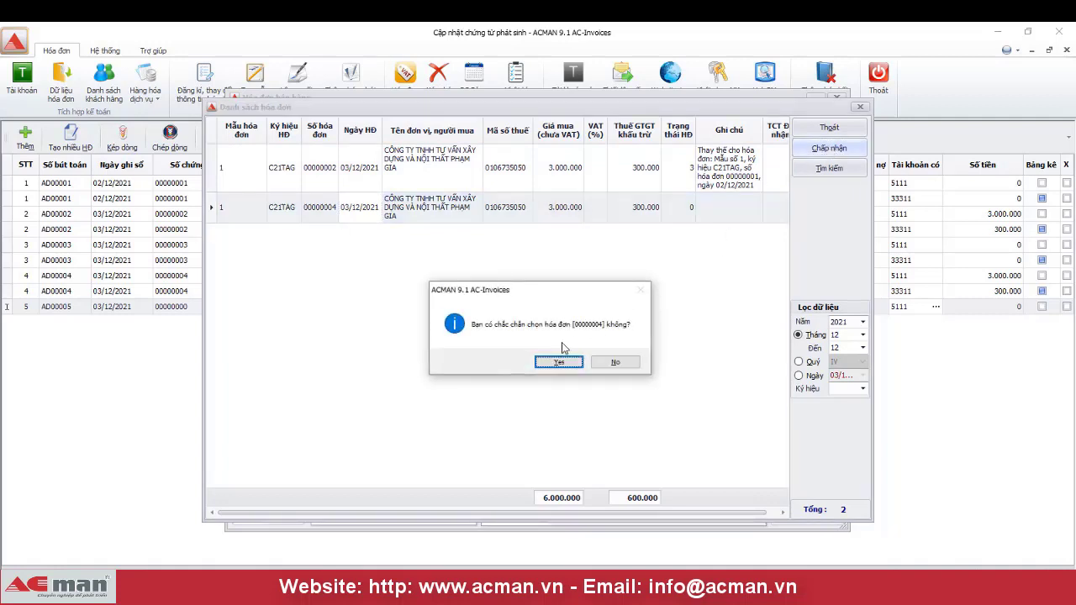
pyautogui.click(558, 362)
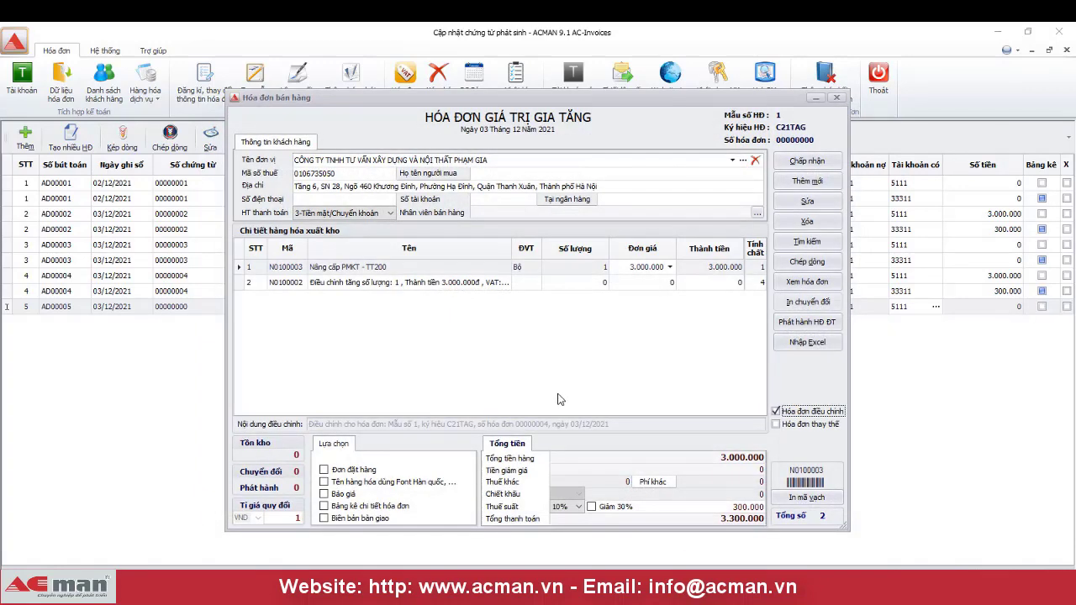
# - Issue the adjustment e-invoice with the pasted increase details as the reason
pyautogui.click(813, 327)
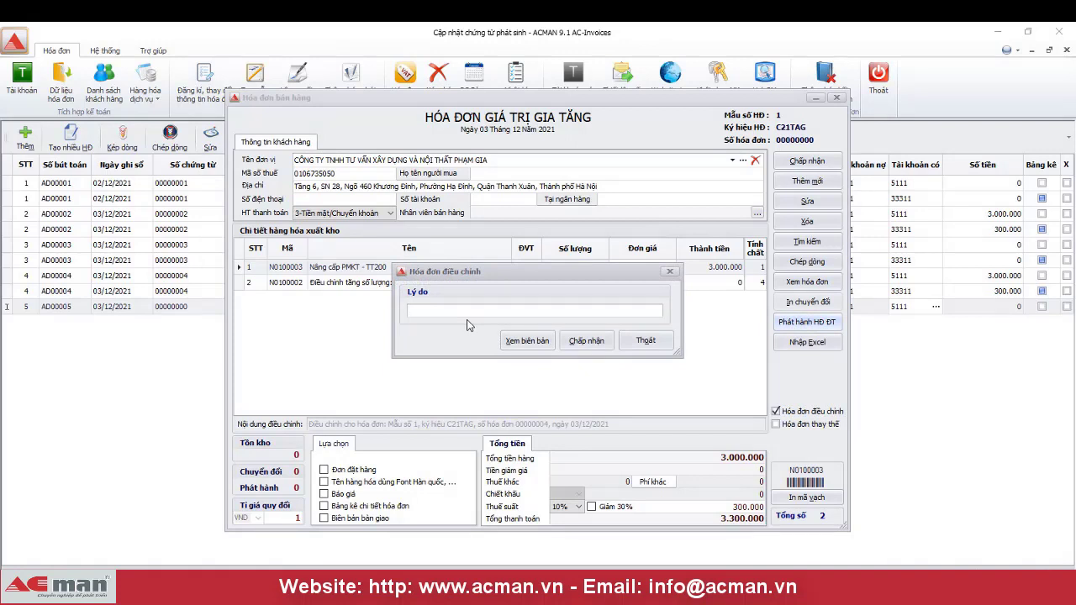
pyautogui.hotkey('ctrl', 'v')
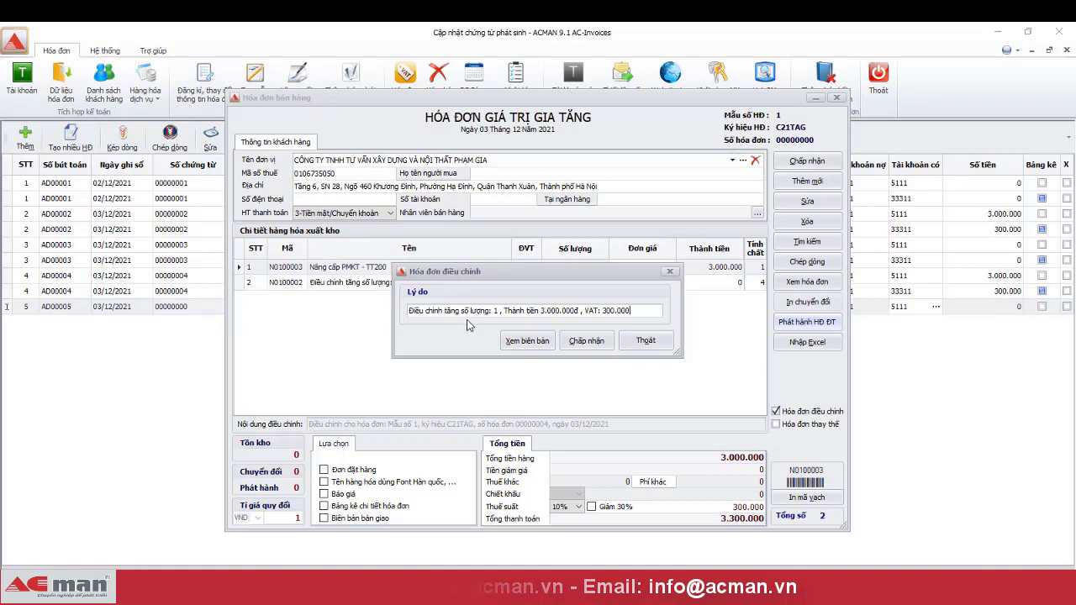
pyautogui.click(586, 341)
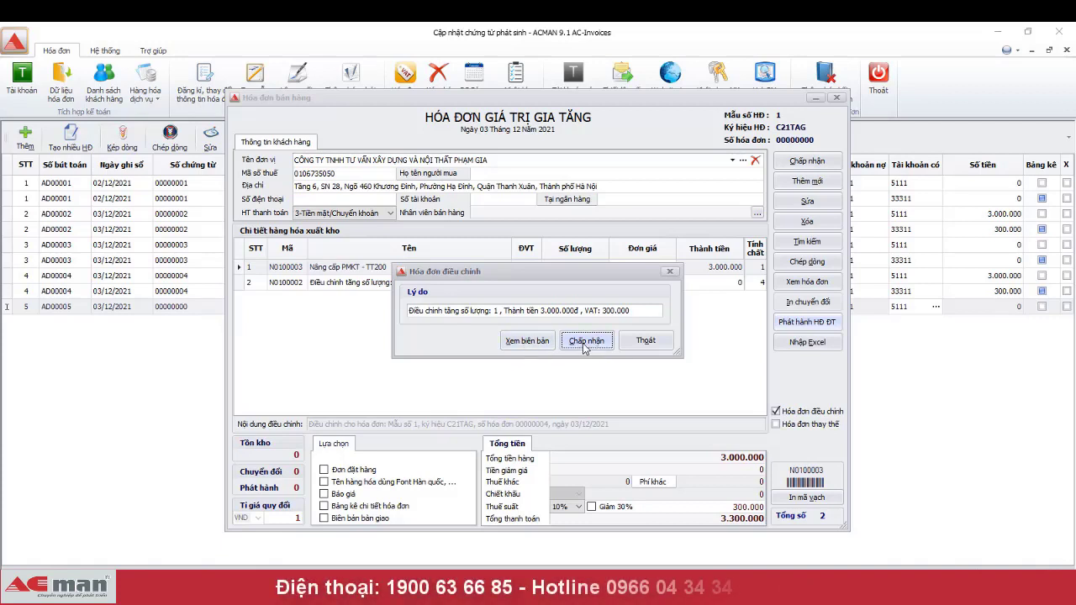
pyautogui.click(586, 341)
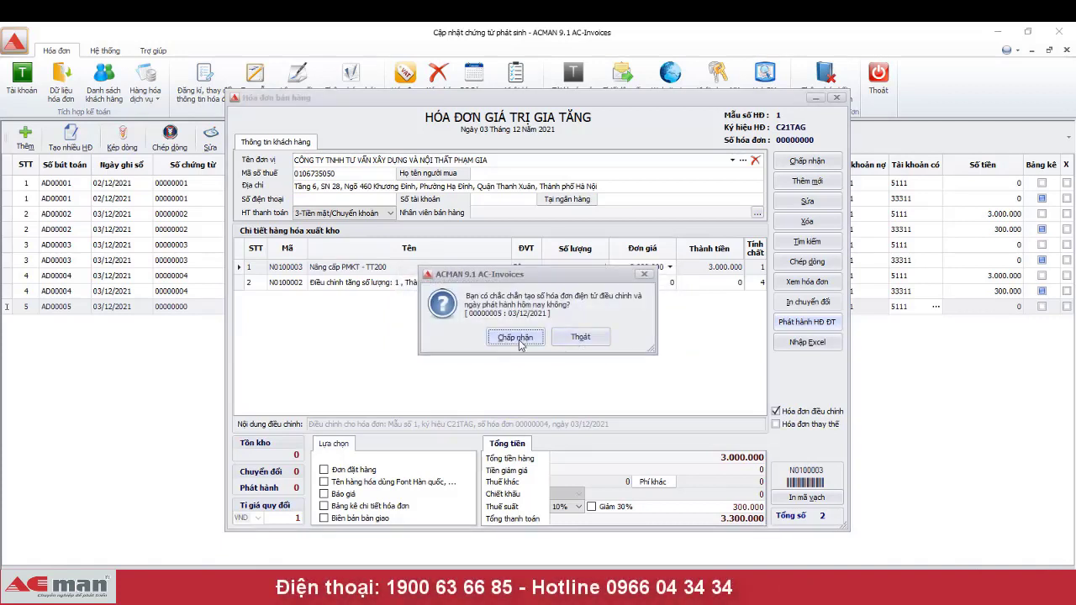
pyautogui.click(518, 342)
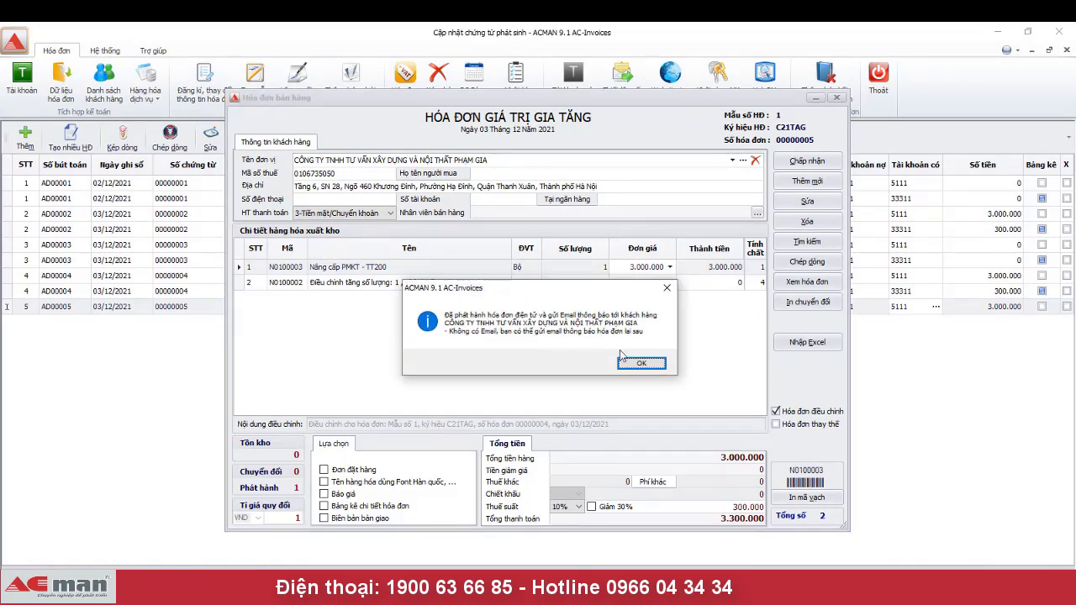
pyautogui.click(640, 363)
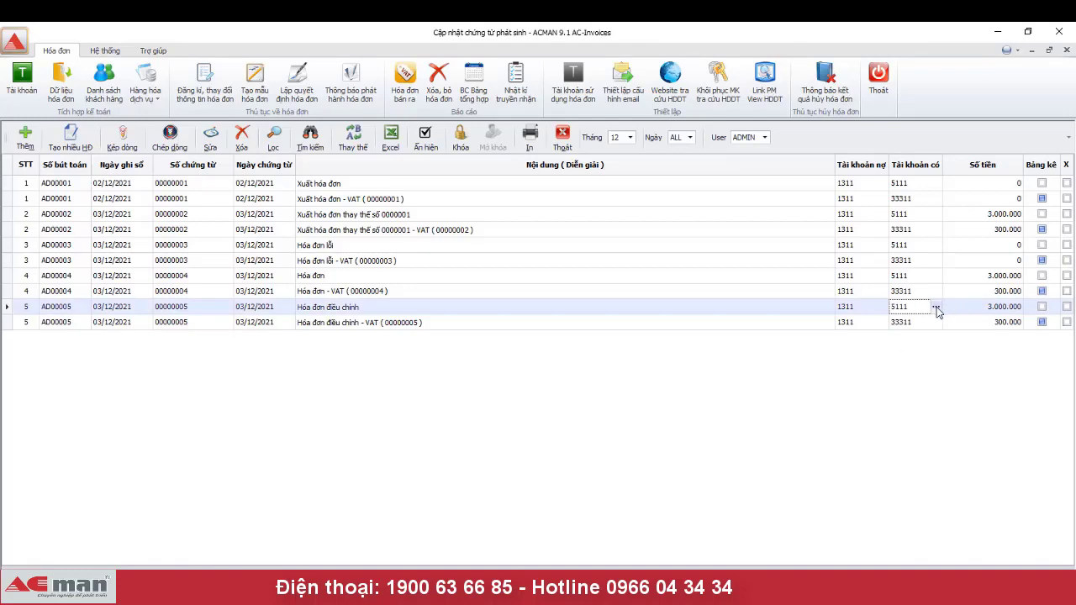
pyautogui.click(935, 307)
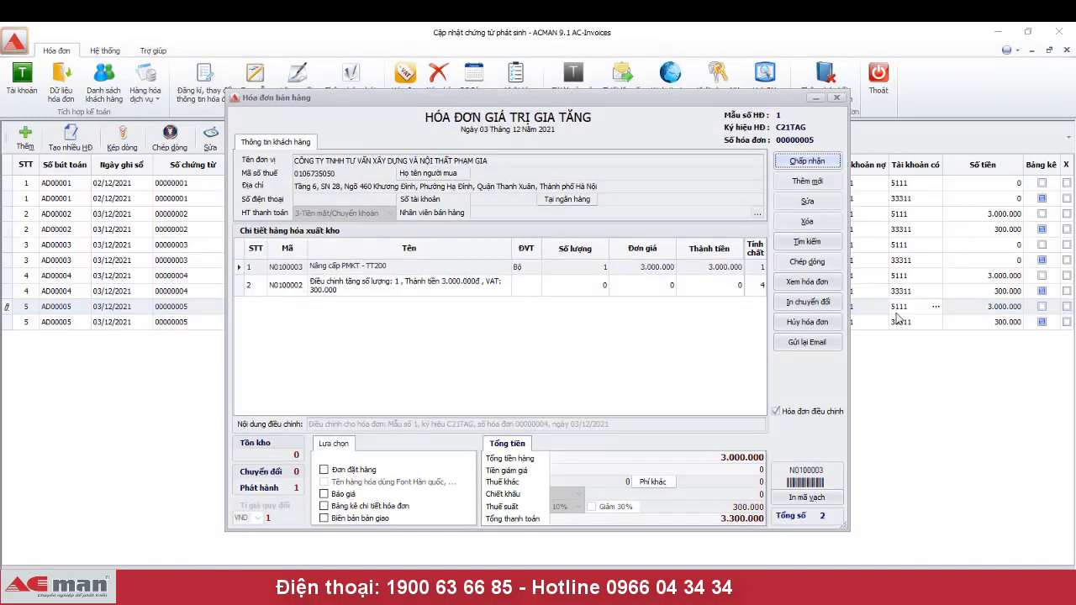
pyautogui.click(821, 283)
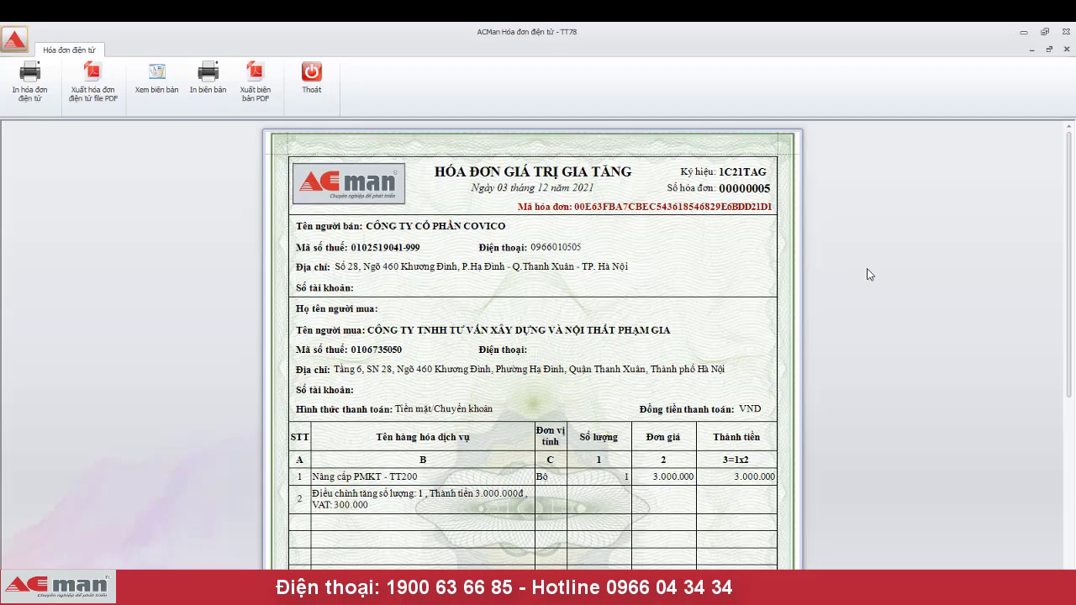
pyautogui.scroll(-2, 869, 274)
pyautogui.scroll(-5, 869, 274)
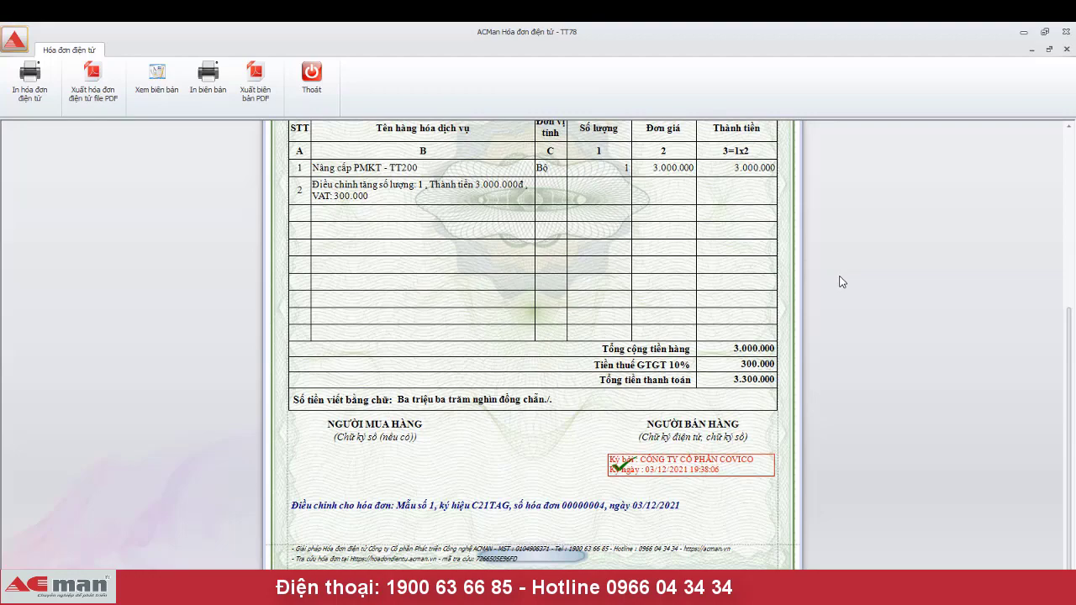
pyautogui.scroll(3, 840, 283)
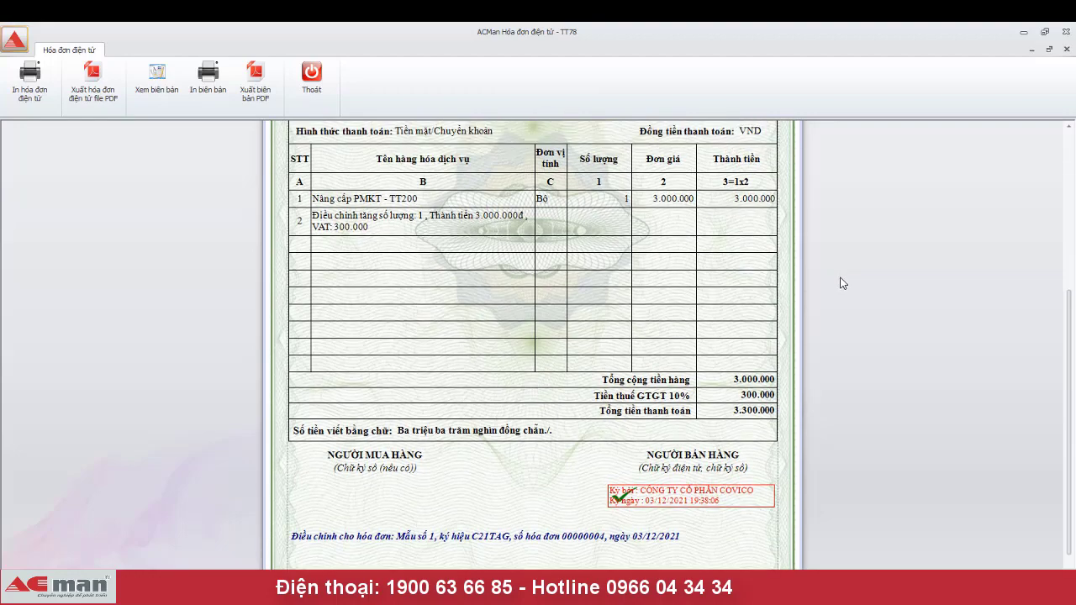
pyautogui.click(311, 74)
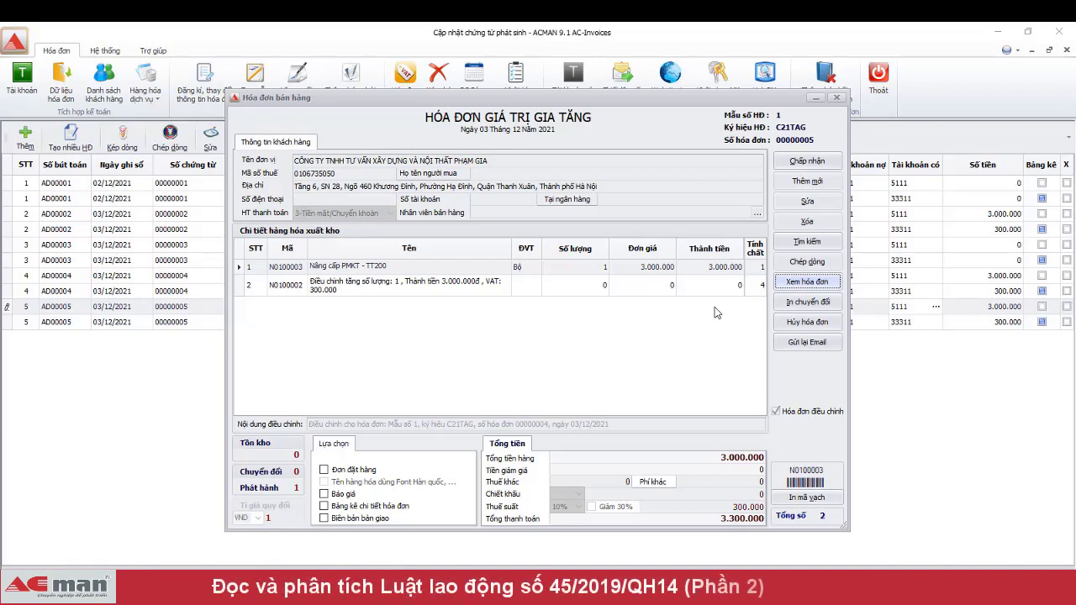
pyautogui.click(824, 165)
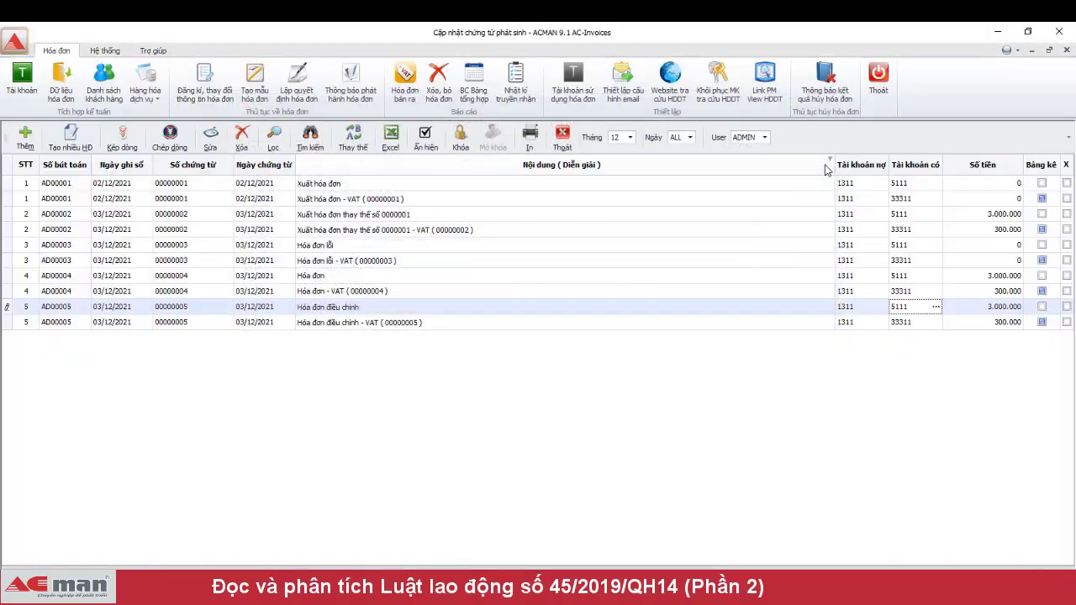